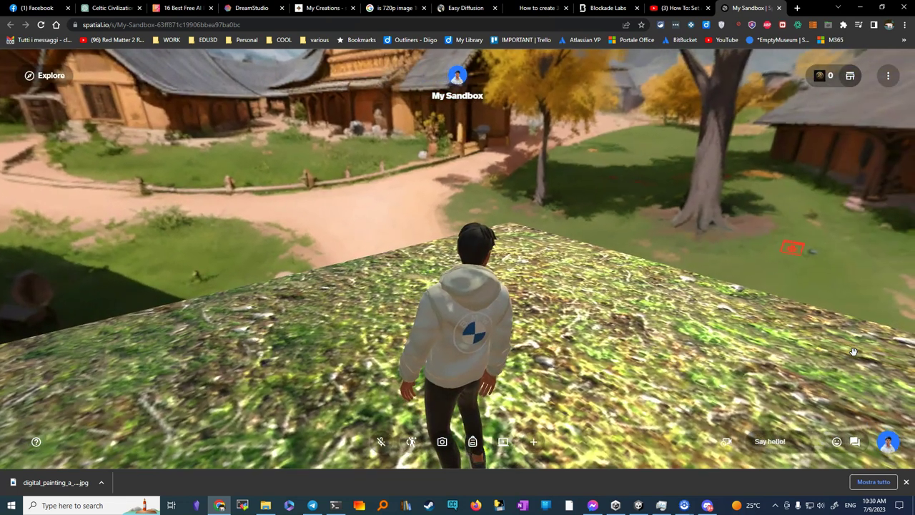
{"action": "left_click_drag", "start_coordinate": [426, 304], "coordinate": [499, 254]}
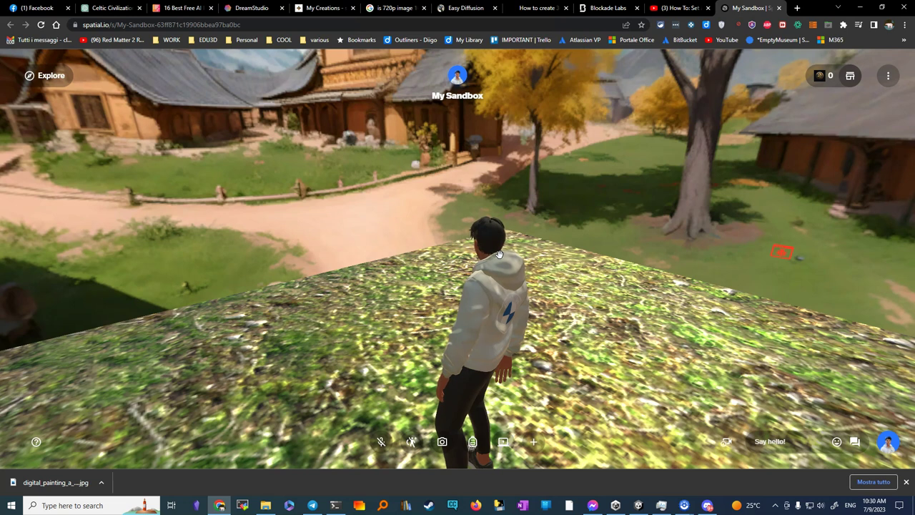
{"action": "key", "text": "w"}
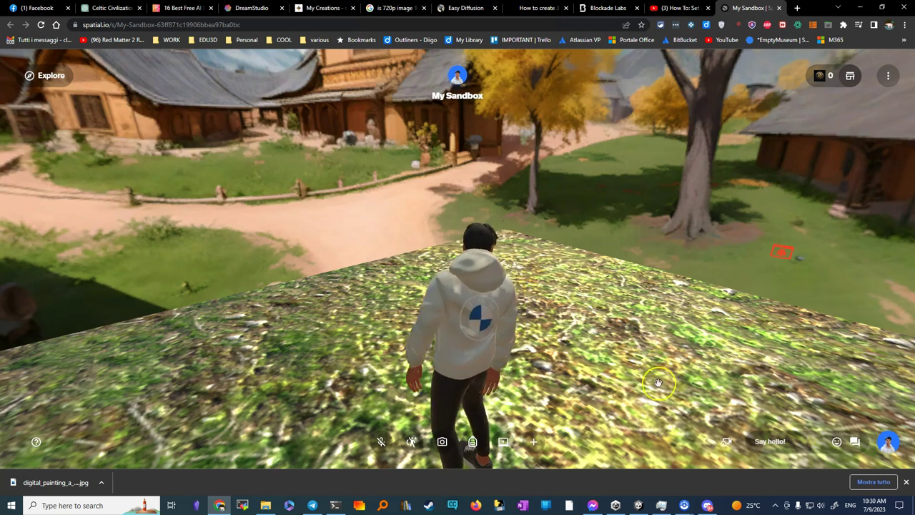
Step: Switch to the Unity editor and add a Spatial Seat Hotspot to the nocode1 scene
{"action": "left_click", "coordinate": [640, 507]}
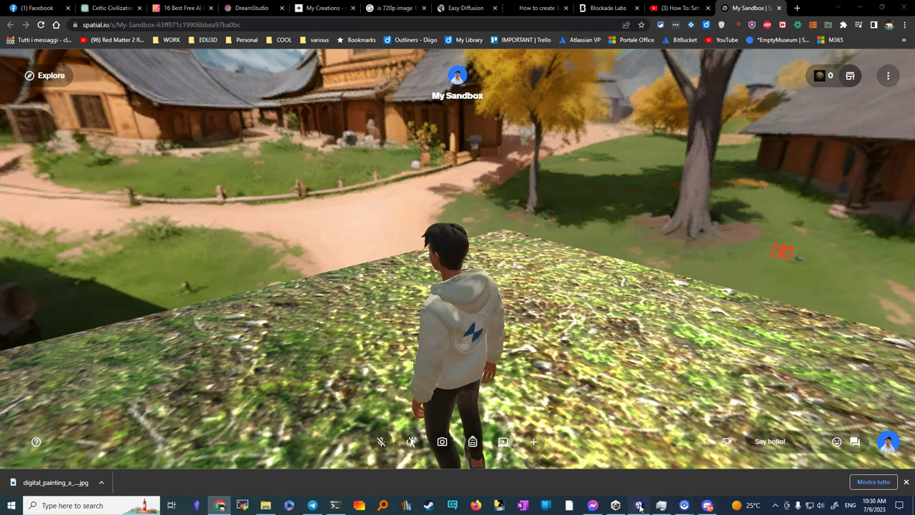
{"action": "left_click", "coordinate": [640, 505]}
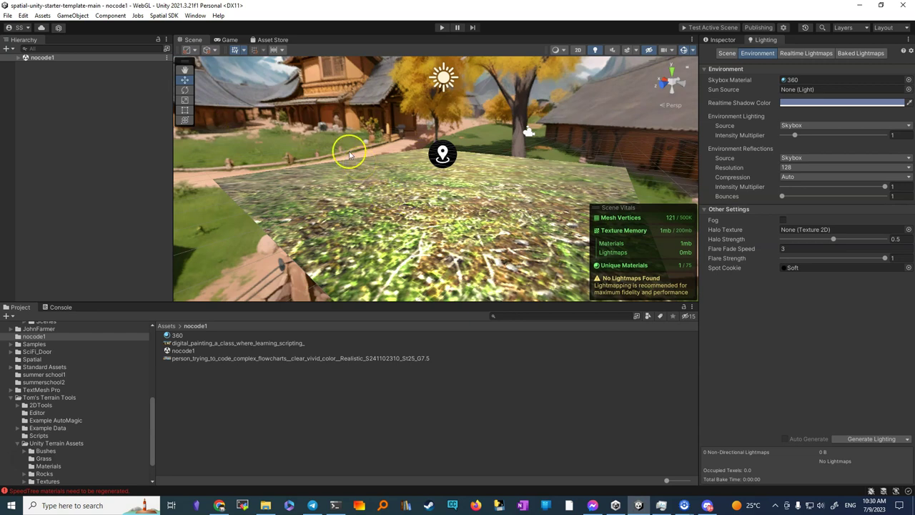
{"action": "left_click", "coordinate": [11, 49]}
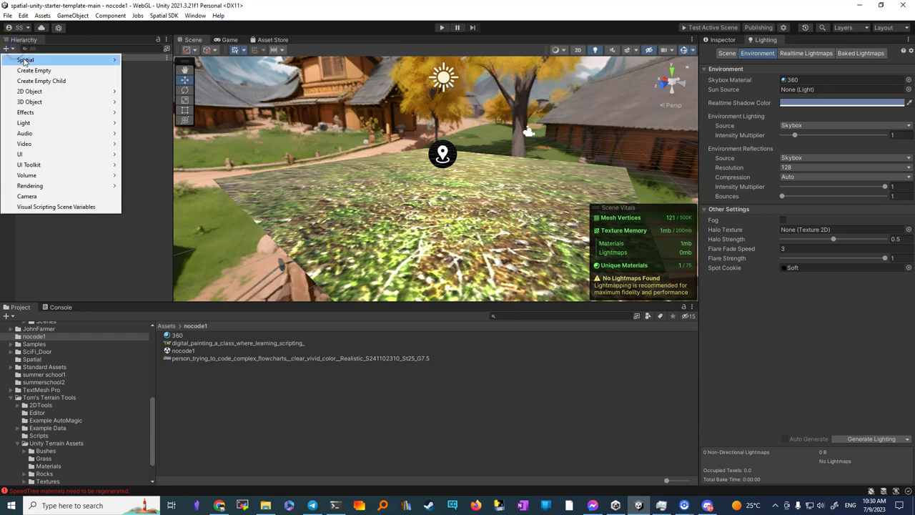
{"action": "mouse_move", "coordinate": [33, 63]}
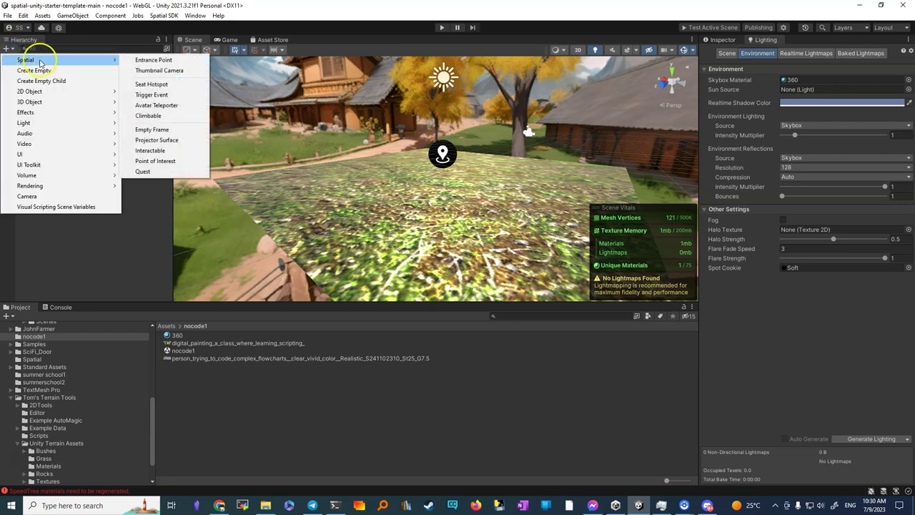
{"action": "left_click", "coordinate": [149, 86]}
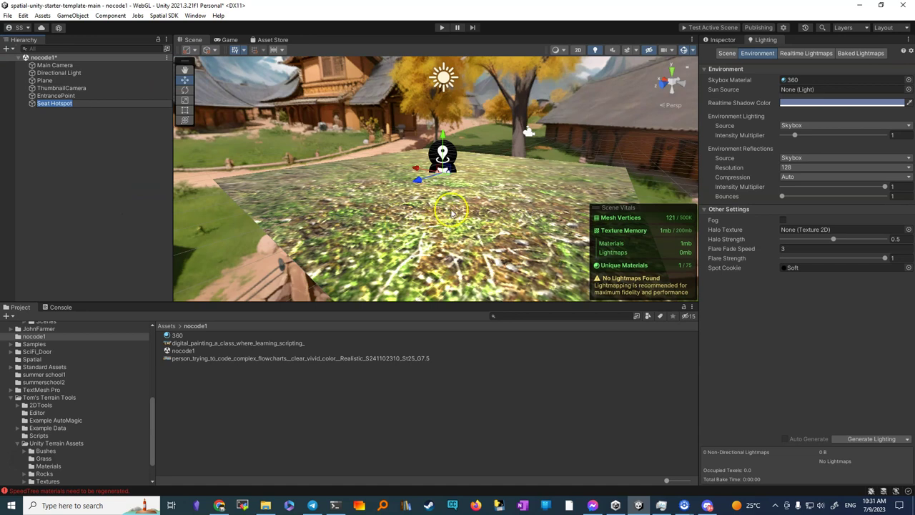
Step: Move the Seat Hotspot away from the entrance point to about Z 2.93 and place it slightly above the plane
{"action": "left_click_drag", "start_coordinate": [416, 179], "coordinate": [360, 120]}
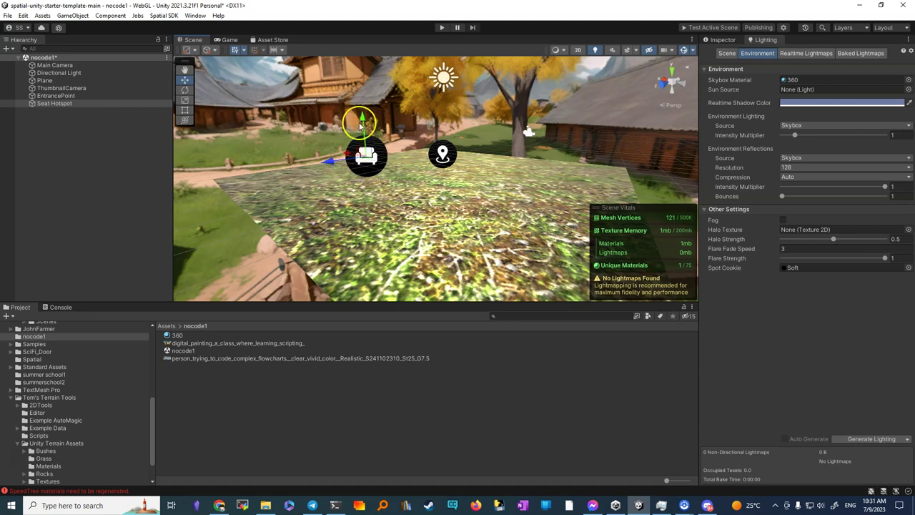
{"action": "left_click_drag", "start_coordinate": [362, 113], "coordinate": [372, 156]}
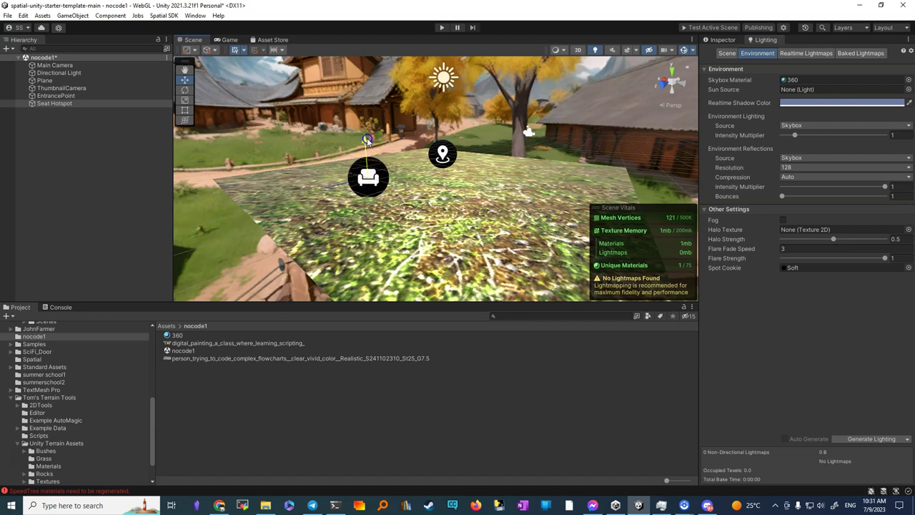
{"action": "left_click_drag", "start_coordinate": [367, 141], "coordinate": [363, 127]}
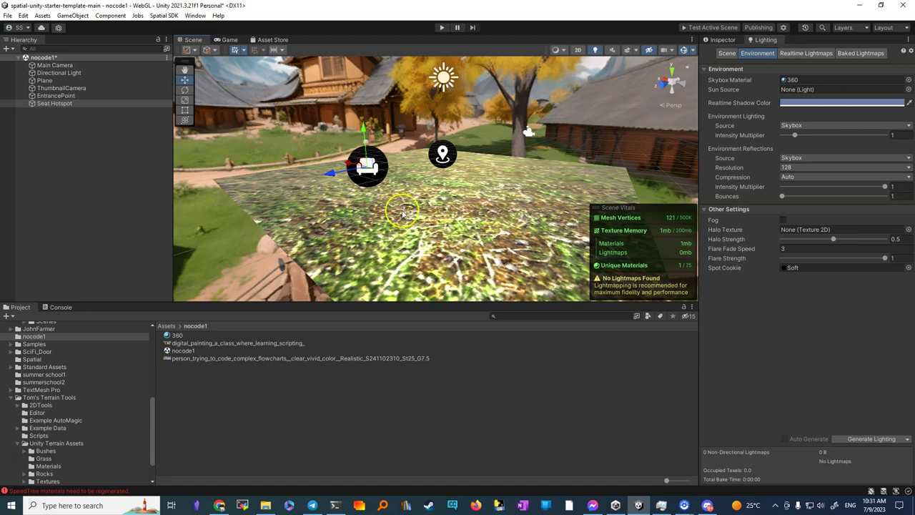
Step: Add a 3D cube to the scene and move it beneath the Seat Hotspot to serve as a seat
{"action": "left_click", "coordinate": [6, 49]}
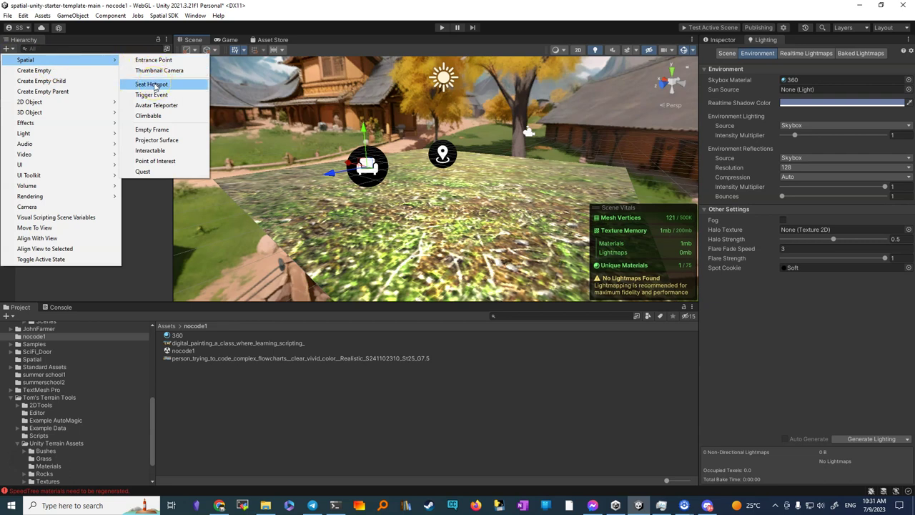
{"action": "mouse_move", "coordinate": [80, 106]}
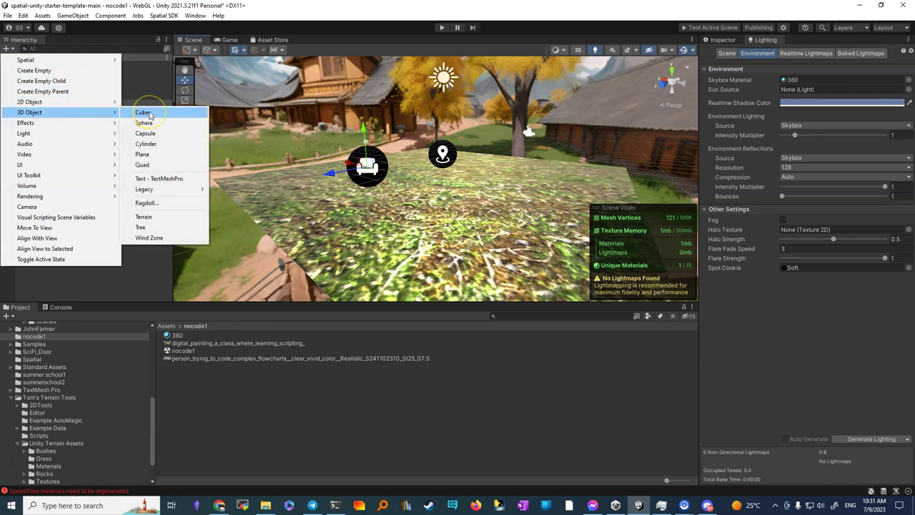
{"action": "left_click", "coordinate": [143, 112]}
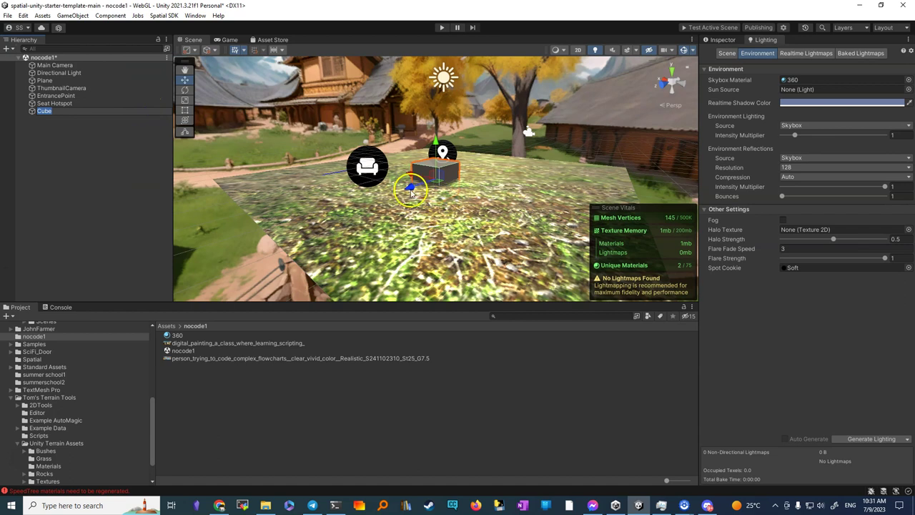
{"action": "left_click_drag", "start_coordinate": [399, 191], "coordinate": [335, 212]}
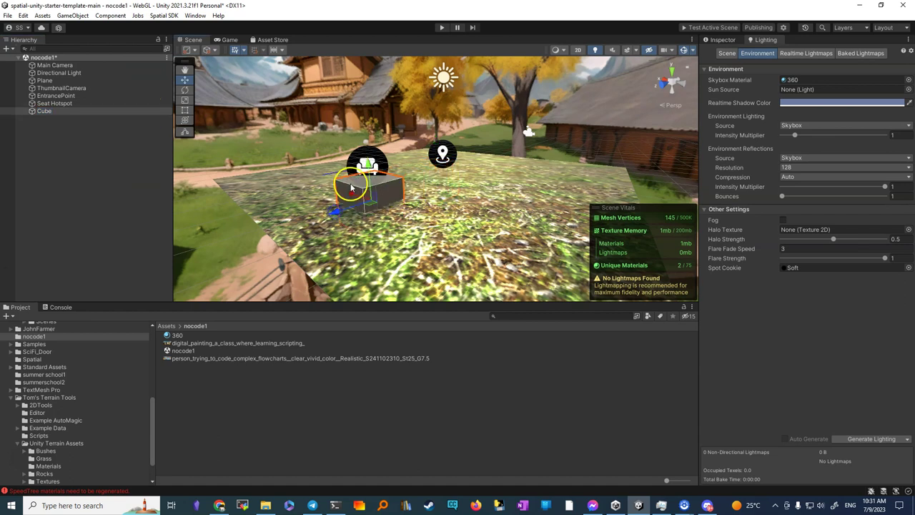
Step: Select the Seat Hotspot and lower it slightly over the cube, to about Y 0.64
{"action": "left_click", "coordinate": [377, 159]}
{"action": "left_click", "coordinate": [366, 155]}
{"action": "left_click", "coordinate": [48, 104]}
{"action": "mouse_move", "coordinate": [363, 131]}
{"action": "left_mouse_down"}
{"action": "mouse_move", "coordinate": [362, 146]}
{"action": "mouse_move", "coordinate": [359, 134]}
{"action": "left_mouse_up"}
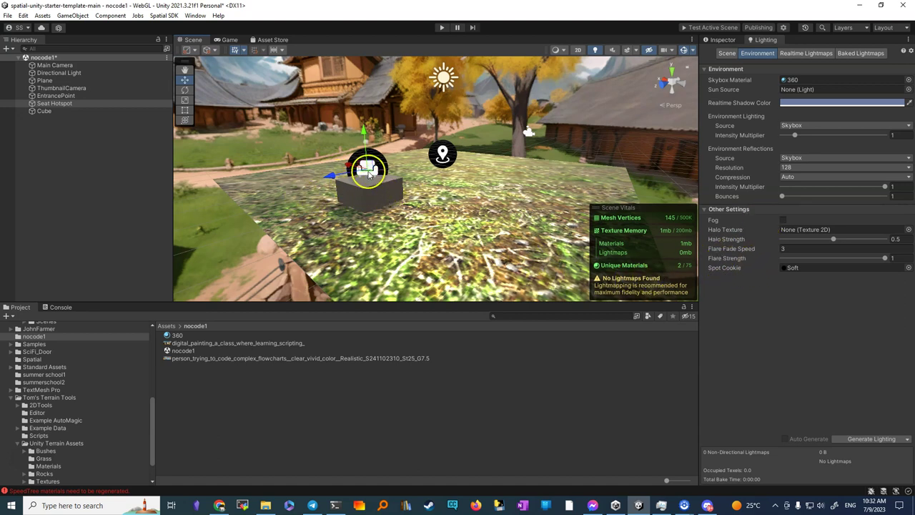
Step: Examine the Seat Hotspot's transform values and its Force Avatar Orientation setting
{"action": "left_click", "coordinate": [61, 105]}
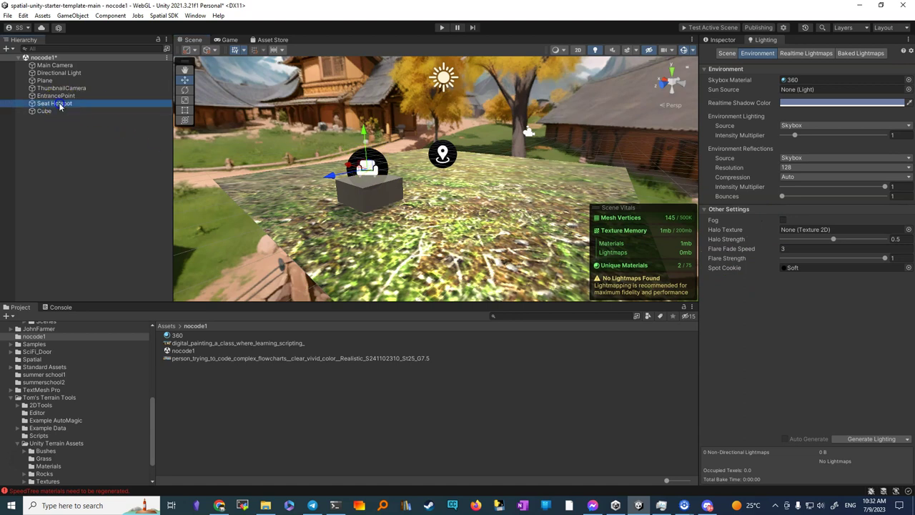
{"action": "left_click", "coordinate": [721, 40]}
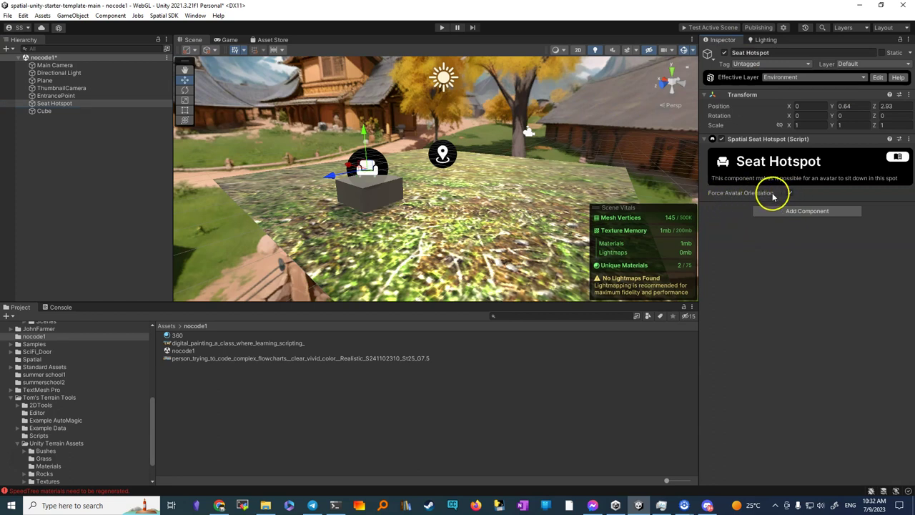
{"action": "mouse_move", "coordinate": [749, 200]}
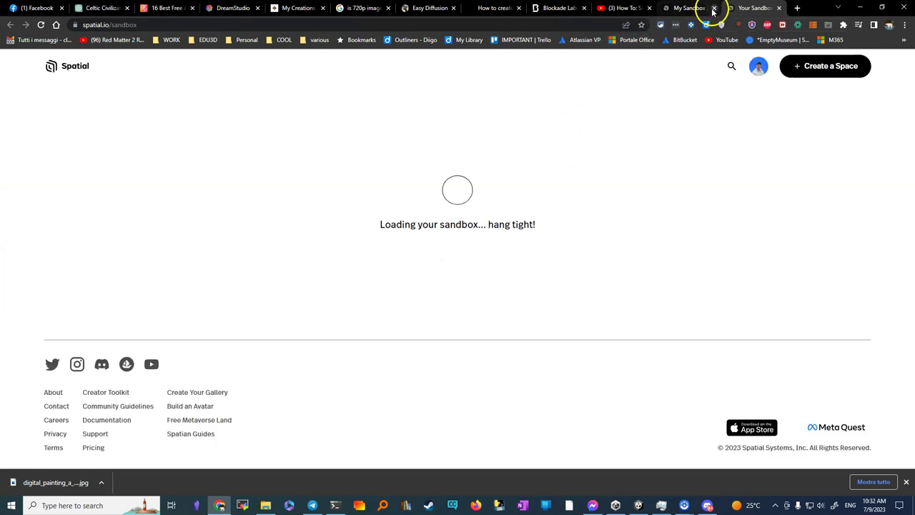
Step: Close the outdated sandbox page, try seating the avatar on the cube in the new sandbox, and close that sandbox too
{"action": "left_click", "coordinate": [714, 8]}
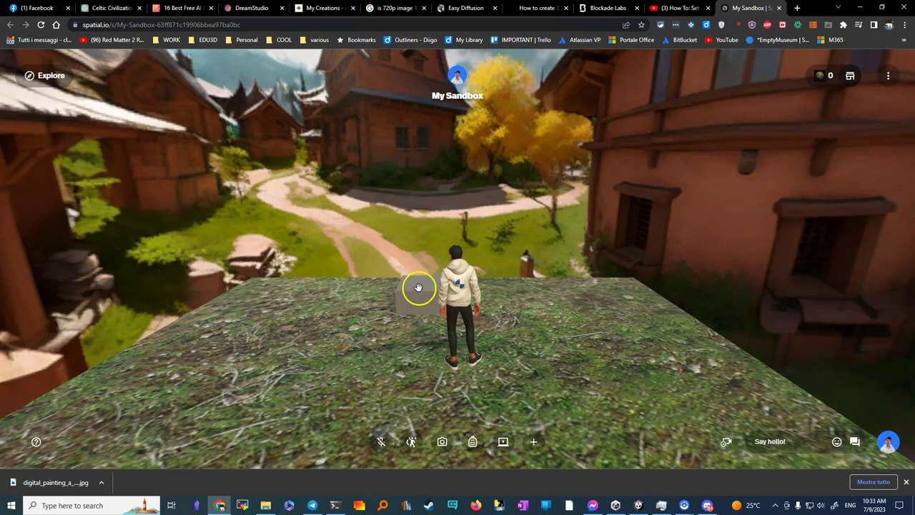
{"action": "left_click_drag", "start_coordinate": [394, 317], "coordinate": [288, 337]}
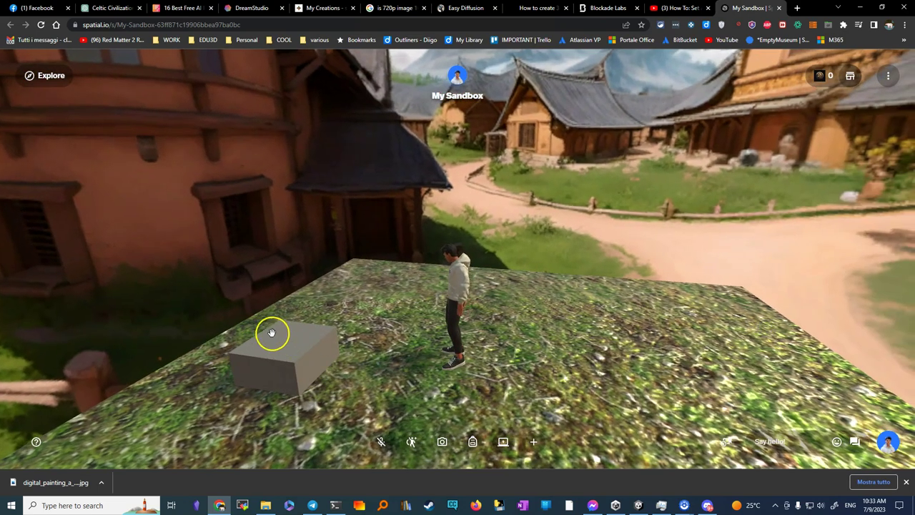
{"action": "left_click_drag", "start_coordinate": [332, 370], "coordinate": [265, 341]}
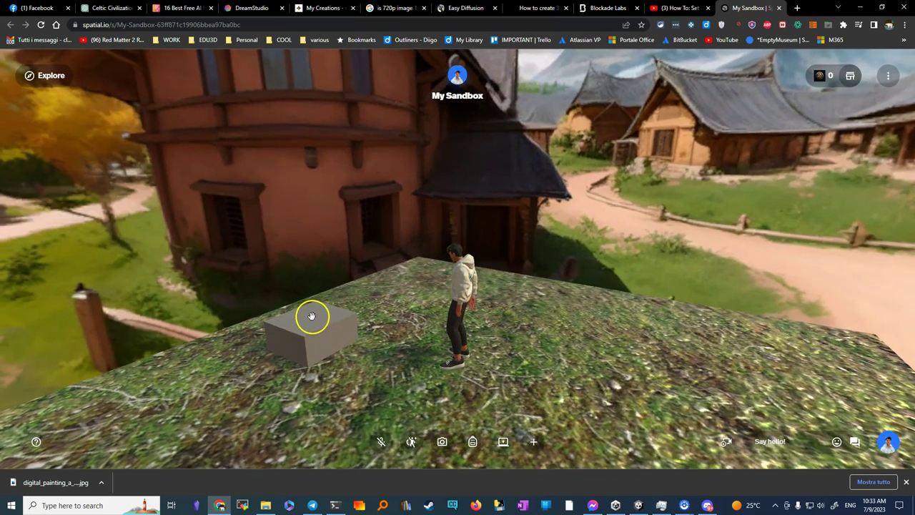
{"action": "left_click", "coordinate": [305, 320]}
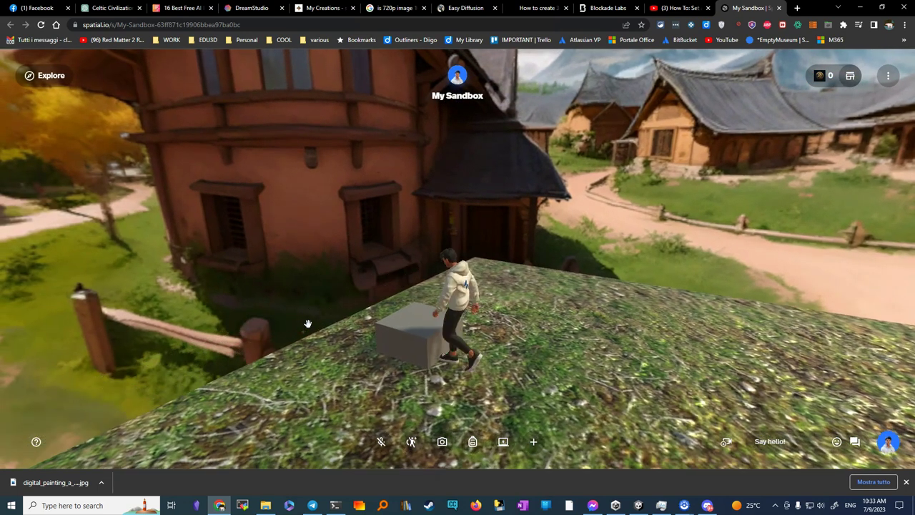
{"action": "left_click", "coordinate": [466, 377]}
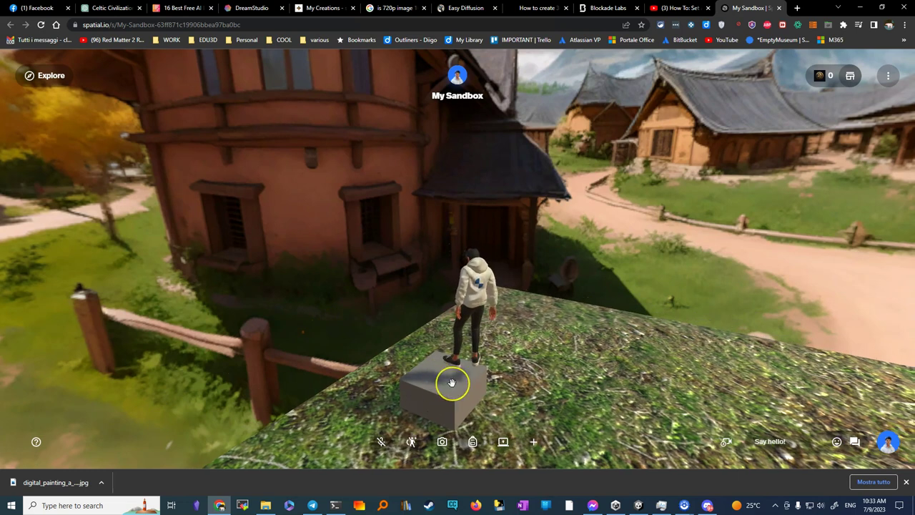
{"action": "left_click", "coordinate": [780, 8]}
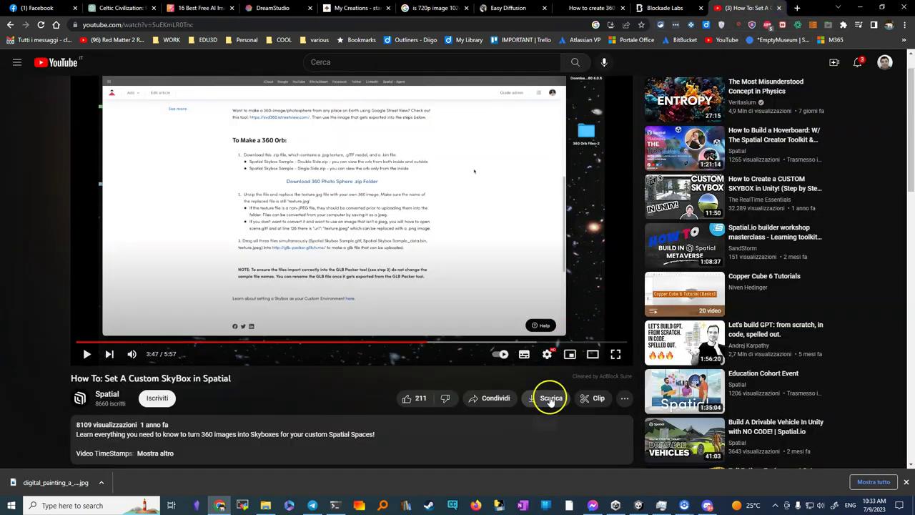
Step: Switch back to Unity and raise the Seat Hotspot above the cube to about Y 0.86
{"action": "left_click", "coordinate": [640, 505]}
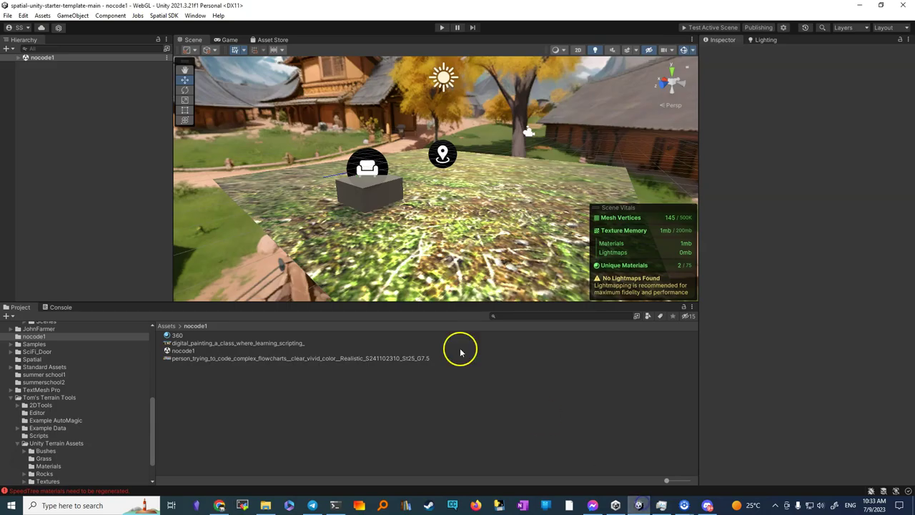
{"action": "left_click", "coordinate": [19, 58]}
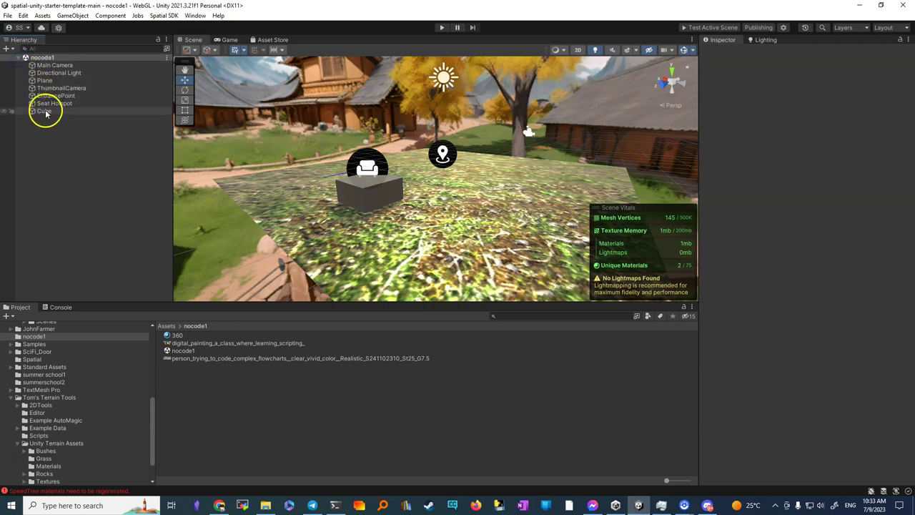
{"action": "left_click", "coordinate": [48, 106]}
{"action": "left_click_drag", "start_coordinate": [364, 133], "coordinate": [360, 120]}
Step: Centre the Seat Hotspot over the cube as seen from above, at about X -0.31 and Z 2.88
{"action": "left_click_drag", "start_coordinate": [388, 196], "coordinate": [516, 263], "text": "alt"}
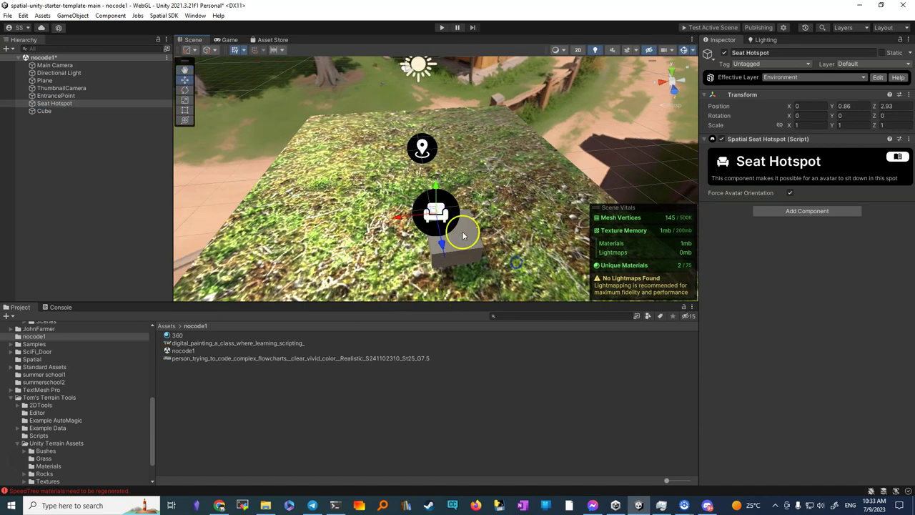
{"action": "left_click_drag", "start_coordinate": [476, 225], "coordinate": [420, 300], "text": "alt"}
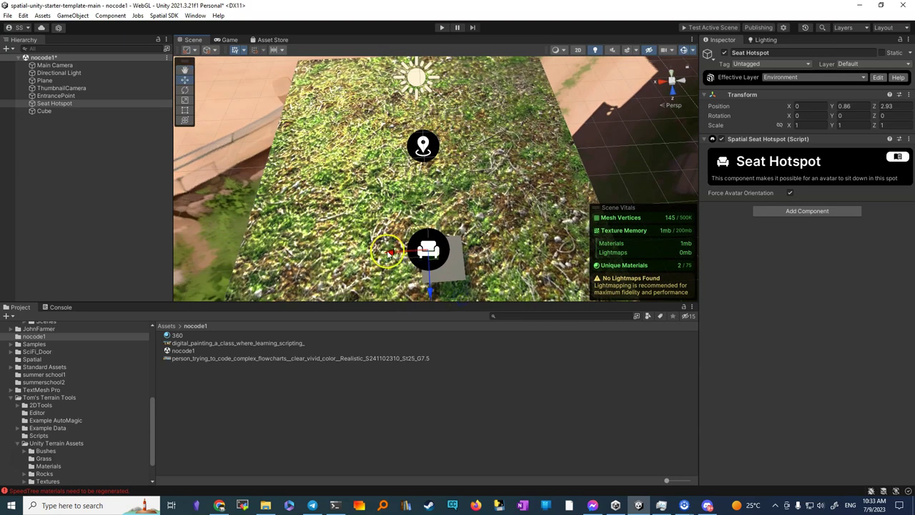
{"action": "left_click_drag", "start_coordinate": [389, 256], "coordinate": [408, 257]}
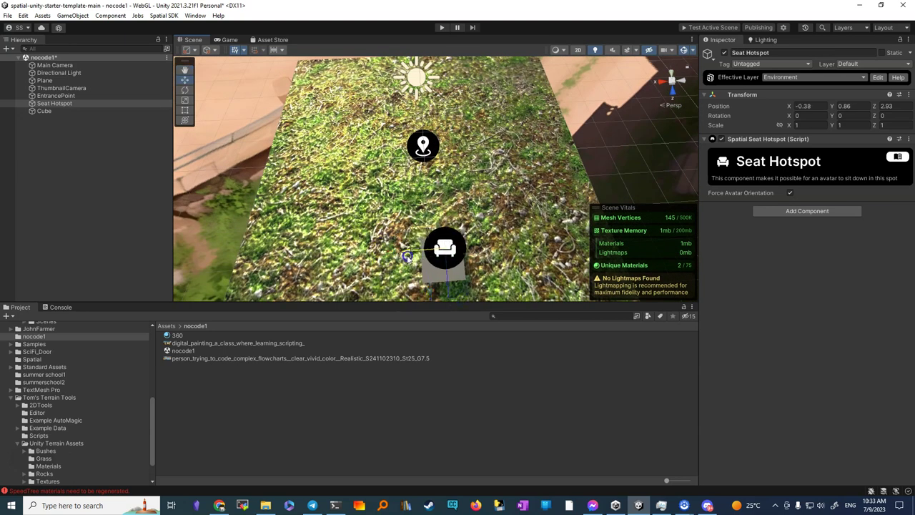
{"action": "left_click_drag", "start_coordinate": [513, 266], "coordinate": [511, 266], "text": "alt"}
{"action": "left_click_drag", "start_coordinate": [496, 302], "coordinate": [486, 339], "text": "alt"}
{"action": "left_click", "coordinate": [423, 311]}
{"action": "left_click_drag", "start_coordinate": [425, 301], "coordinate": [430, 298]}
{"action": "left_click", "coordinate": [392, 255]}
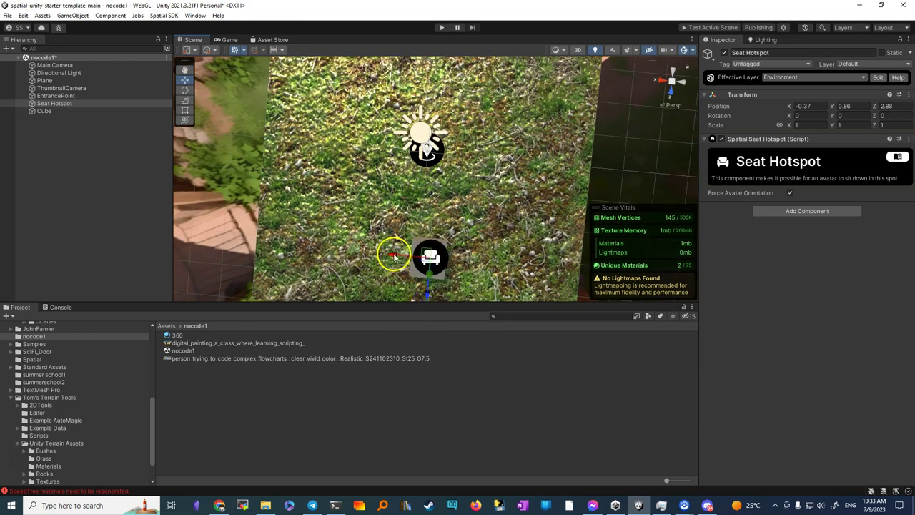
{"action": "left_click_drag", "start_coordinate": [394, 256], "coordinate": [391, 257]}
Step: Raise the Seat Hotspot to about Y 1.06 and shift it along Z to about 3.1
{"action": "left_click_drag", "start_coordinate": [464, 288], "coordinate": [583, 91], "text": "alt"}
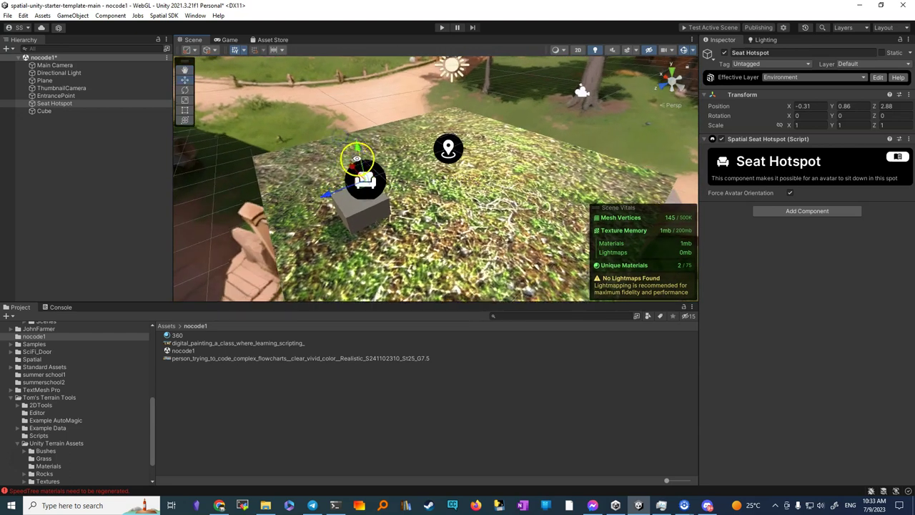
{"action": "left_click_drag", "start_coordinate": [351, 165], "coordinate": [346, 157]}
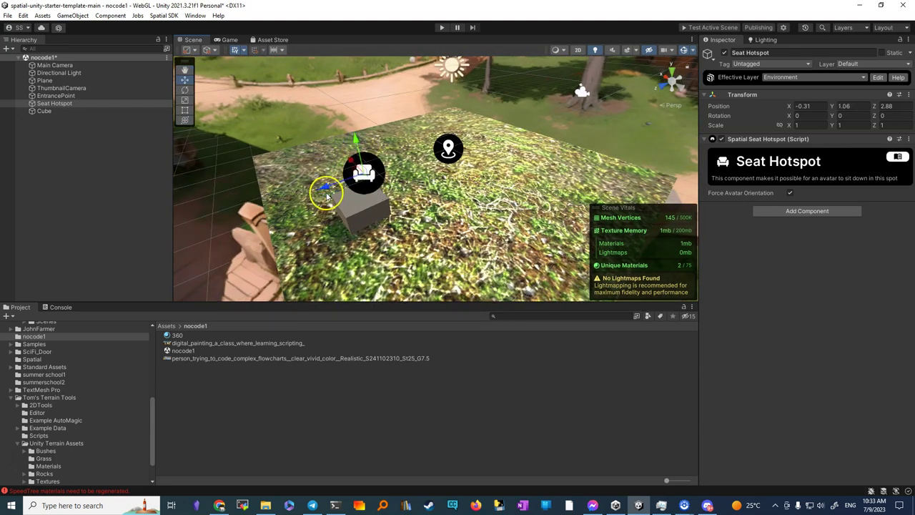
{"action": "left_click_drag", "start_coordinate": [323, 188], "coordinate": [315, 191]}
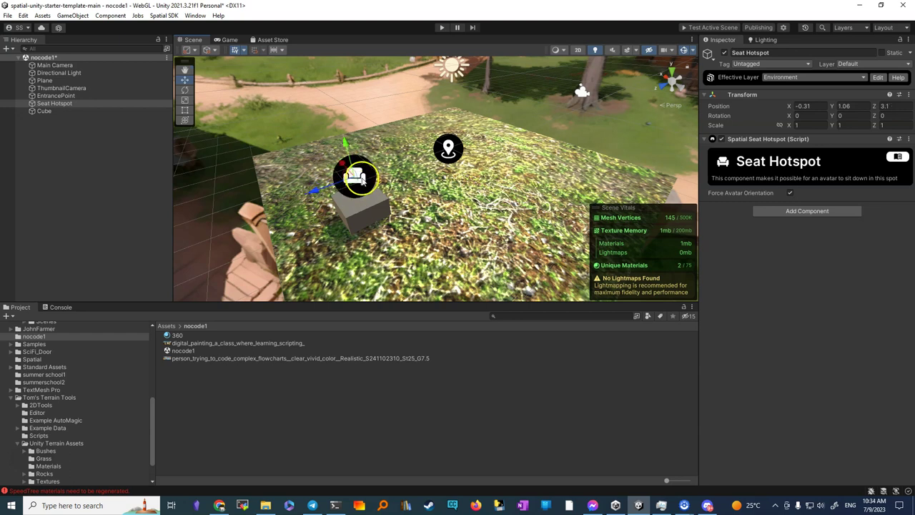
Step: Launch the active scene again in the Spatial sandbox to test the repositioned seat
{"action": "left_click", "coordinate": [715, 29]}
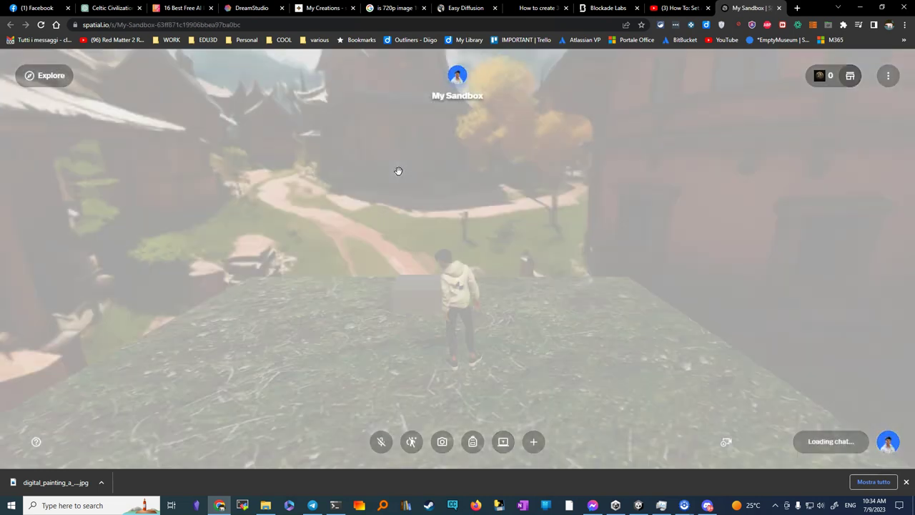
{"action": "left_click", "coordinate": [470, 283]}
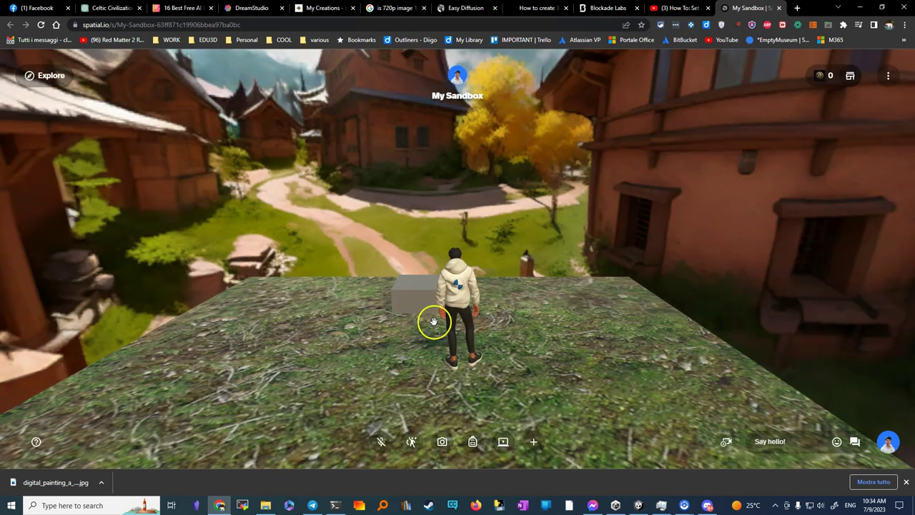
Step: Walk the avatar to the cube, sit it on the Seat Hotspot and view the seated pose from several sides
{"action": "left_click_drag", "start_coordinate": [401, 369], "coordinate": [431, 374]}
{"action": "key", "text": "a"}
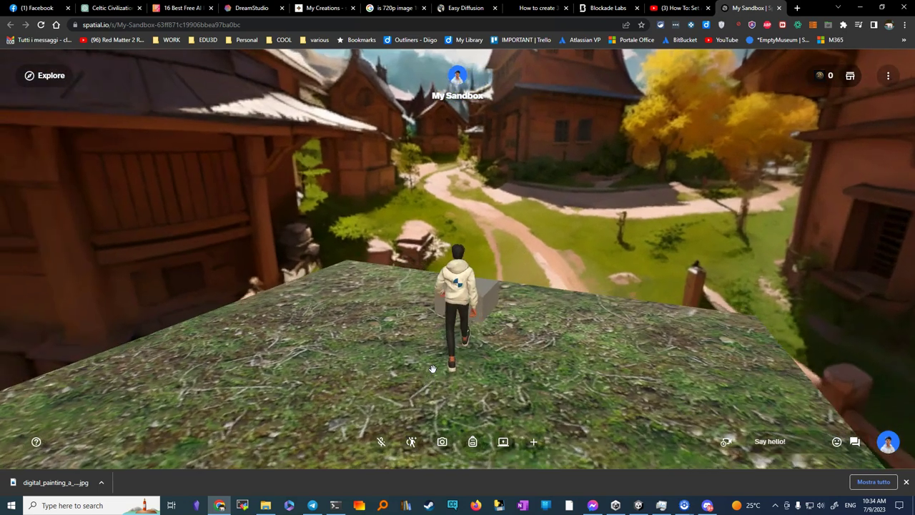
{"action": "key", "text": "w"}
{"action": "key", "text": "a"}
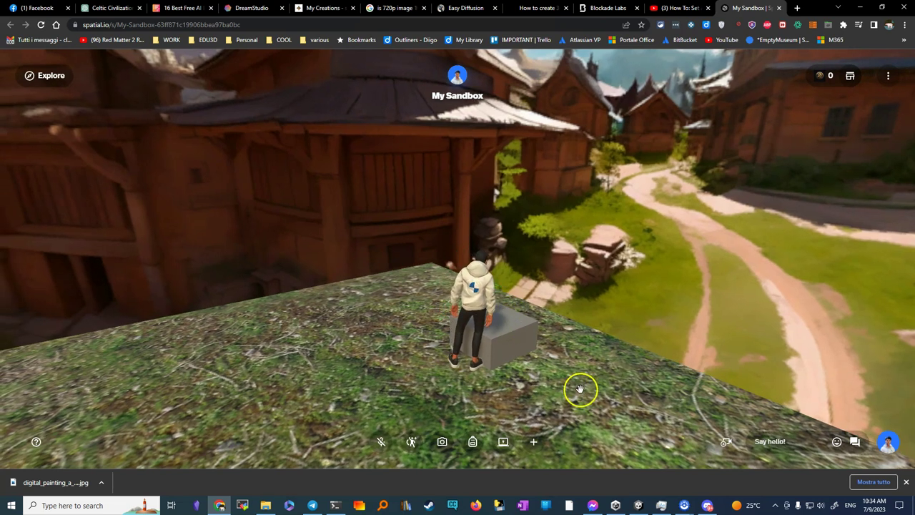
{"action": "left_click_drag", "start_coordinate": [603, 423], "coordinate": [508, 354]}
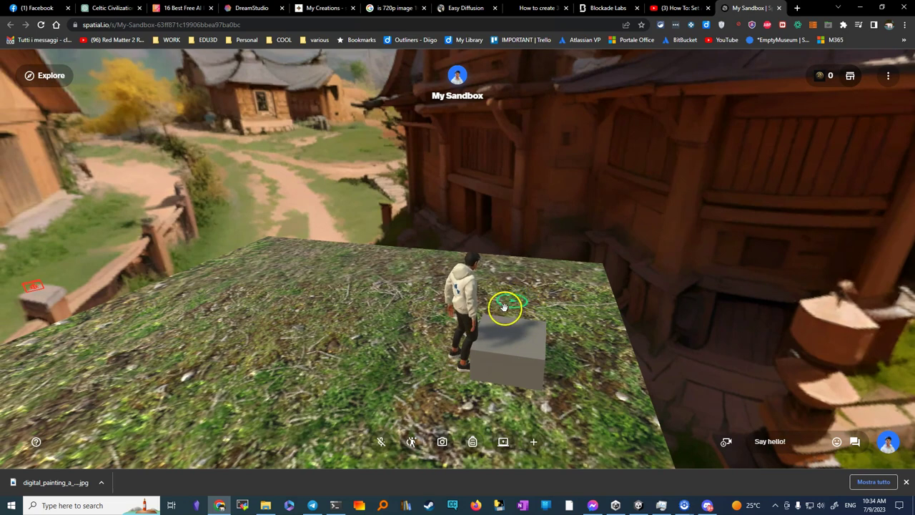
{"action": "left_click_drag", "start_coordinate": [544, 382], "coordinate": [497, 360]}
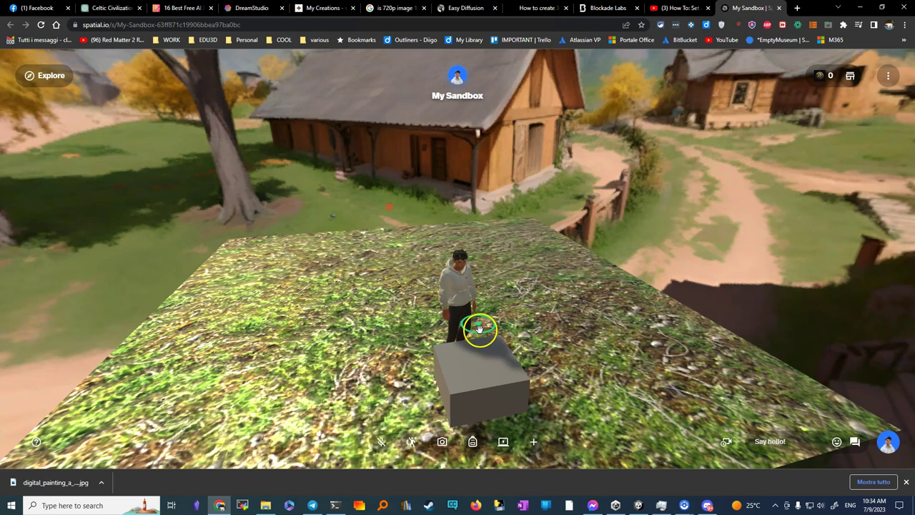
{"action": "left_click", "coordinate": [478, 325]}
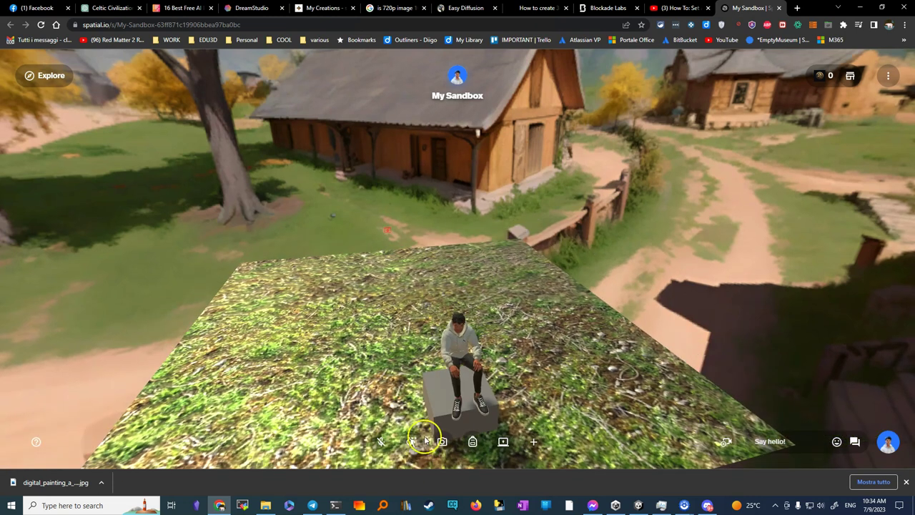
{"action": "left_click_drag", "start_coordinate": [436, 415], "coordinate": [438, 389]}
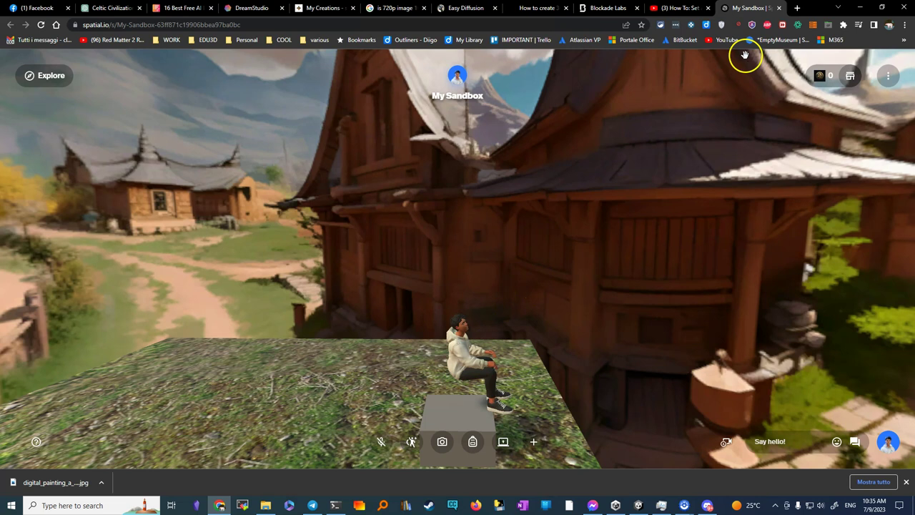
Step: Close the sandbox page, switch back to Unity and add a Spatial Trigger Event to the nocode1 scene
{"action": "left_click", "coordinate": [780, 8]}
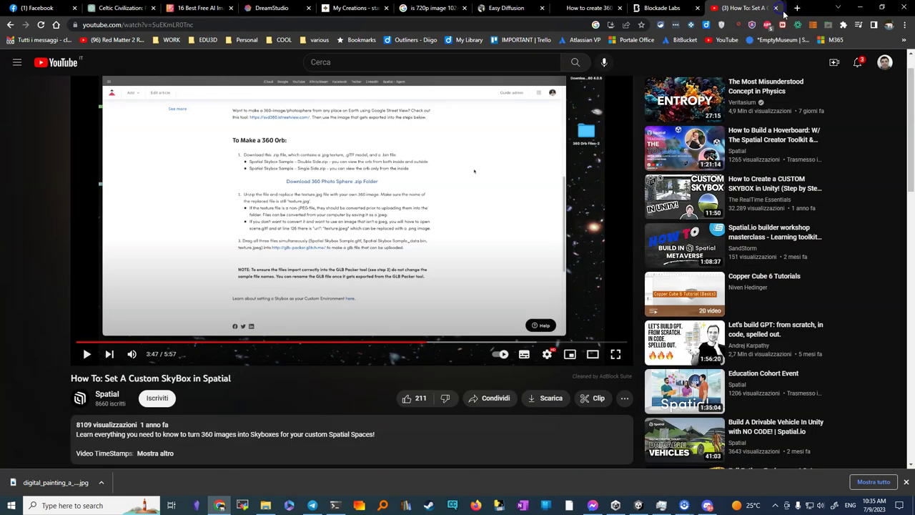
{"action": "left_click", "coordinate": [640, 506]}
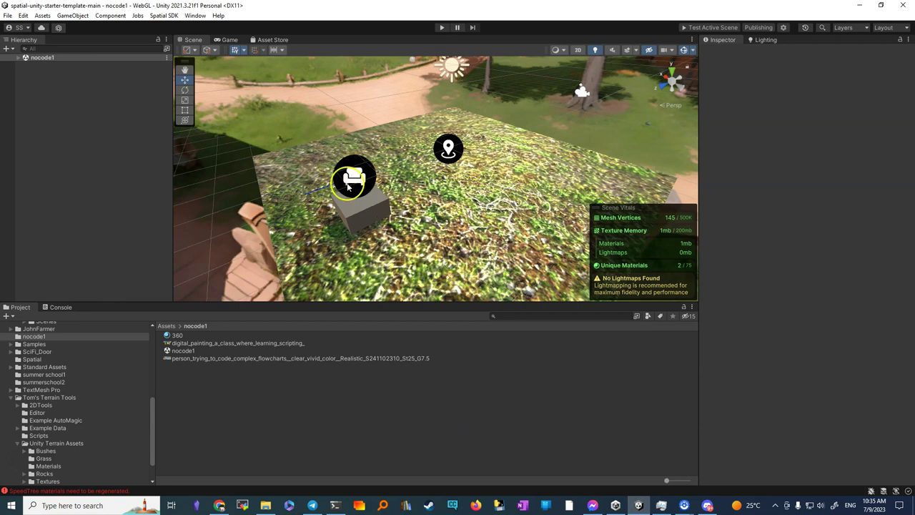
{"action": "left_click", "coordinate": [18, 58]}
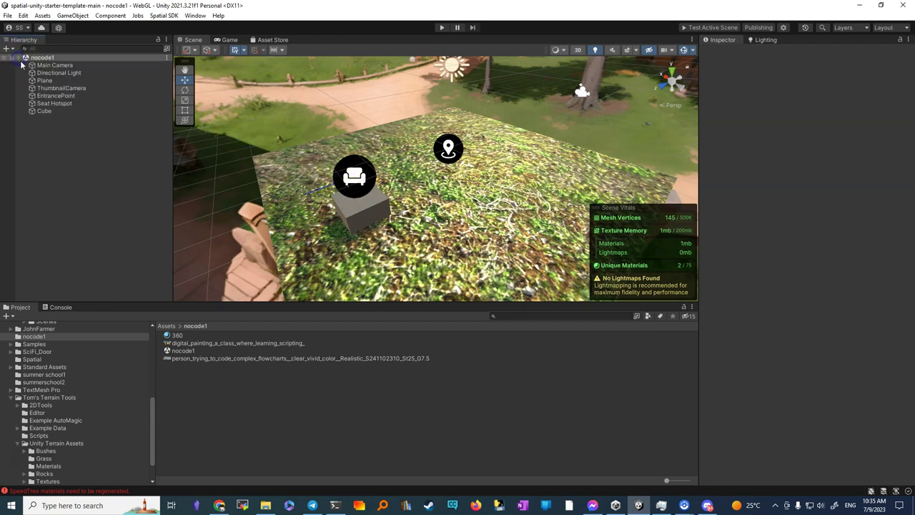
{"action": "left_click", "coordinate": [8, 49]}
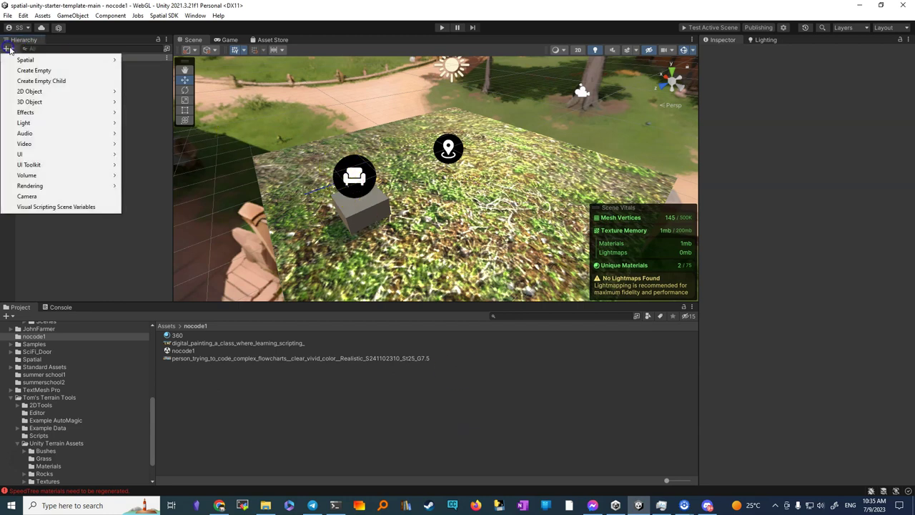
{"action": "left_click", "coordinate": [44, 62]}
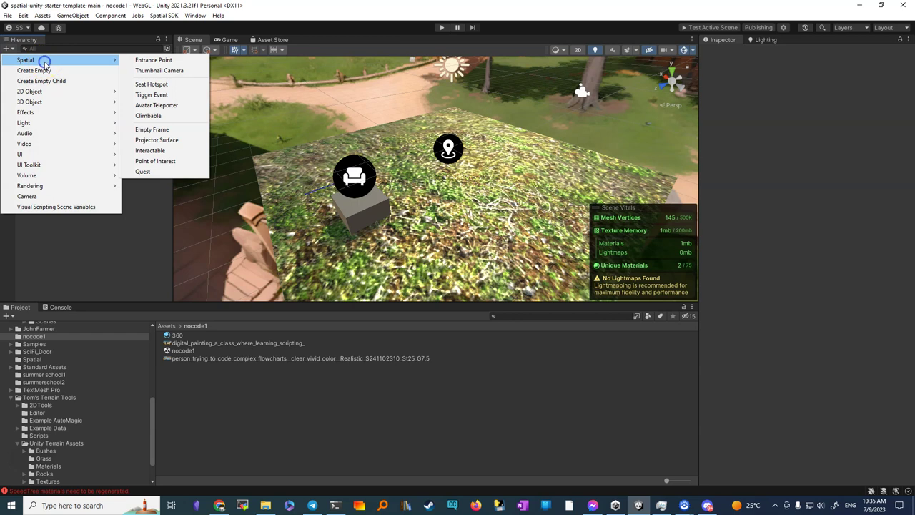
{"action": "left_click", "coordinate": [152, 95]}
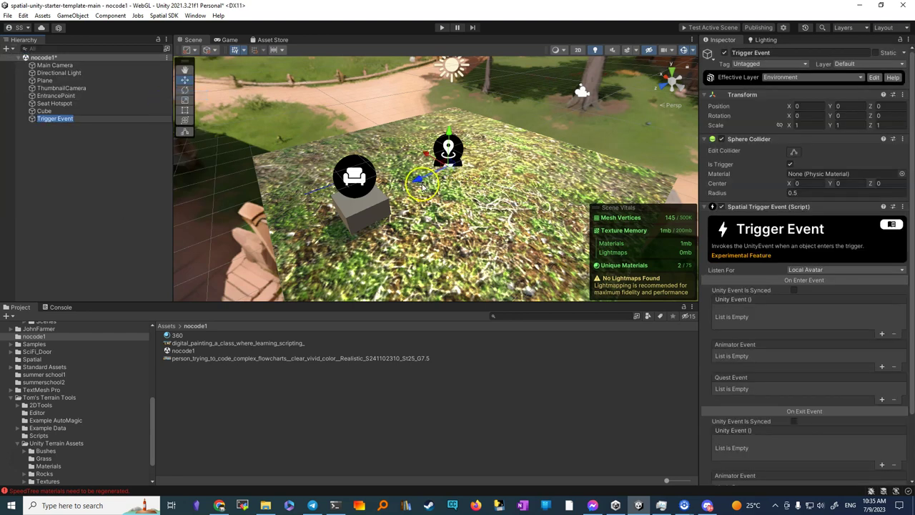
Step: Move the Trigger Event along Z to about -3.65 and raise it above the plane to about Y 1.1
{"action": "left_click_drag", "start_coordinate": [418, 181], "coordinate": [520, 74]}
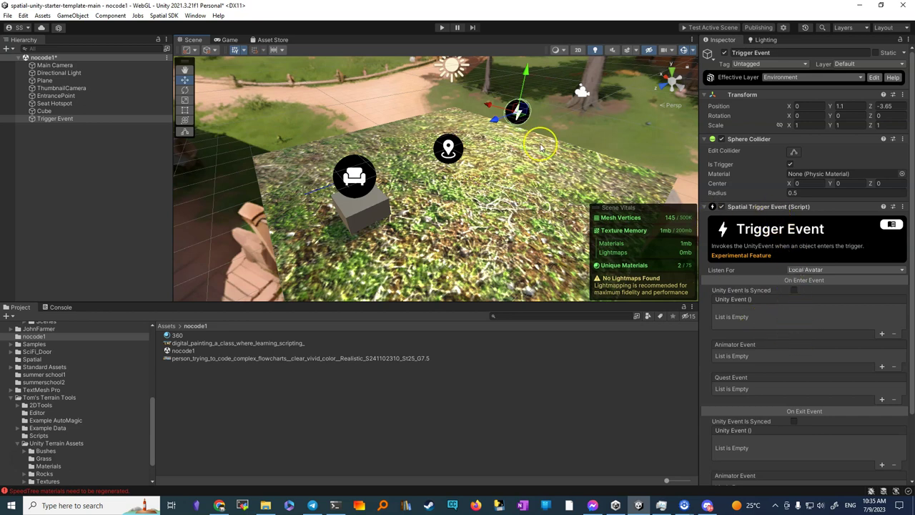
{"action": "scroll", "coordinate": [541, 147], "scroll_direction": "up", "scroll_amount": 2}
{"action": "left_click_drag", "start_coordinate": [562, 131], "coordinate": [475, 187], "text": "alt"}
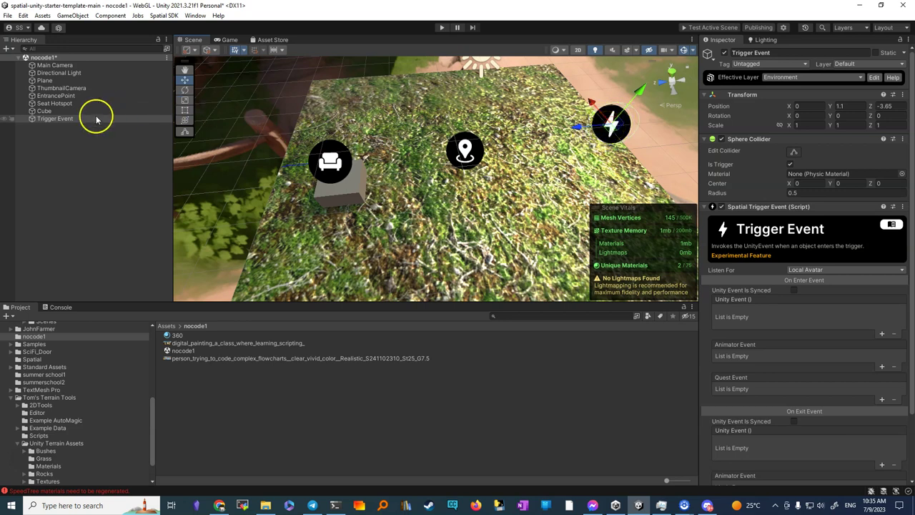
Step: Set the Trigger Event's Sphere Collider radius to 2 and show its Listen For options
{"action": "left_click", "coordinate": [46, 120]}
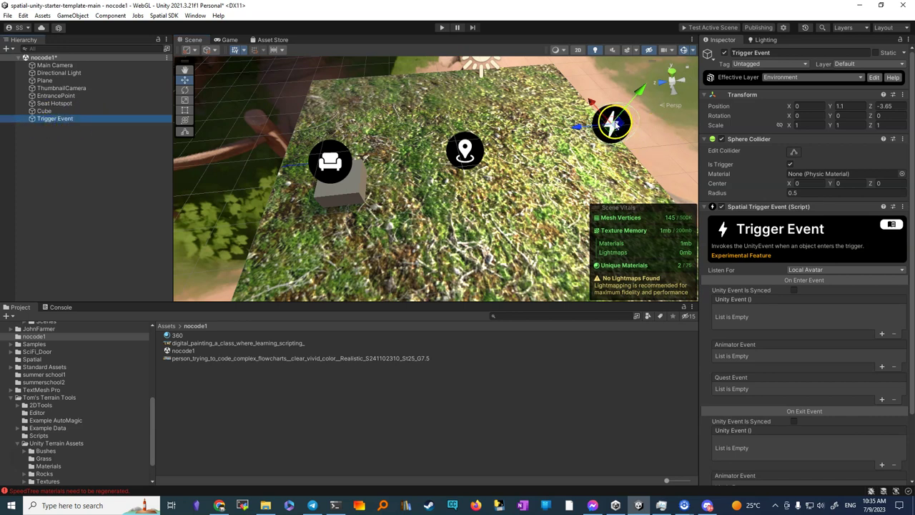
{"action": "left_click_drag", "start_coordinate": [609, 145], "coordinate": [587, 88], "text": "alt"}
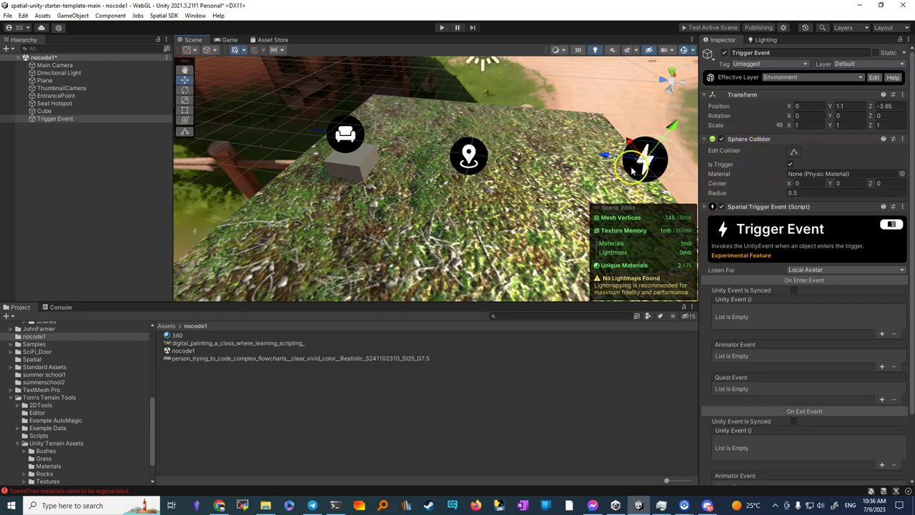
{"action": "left_click", "coordinate": [802, 193]}
{"action": "type", "text": "2"}
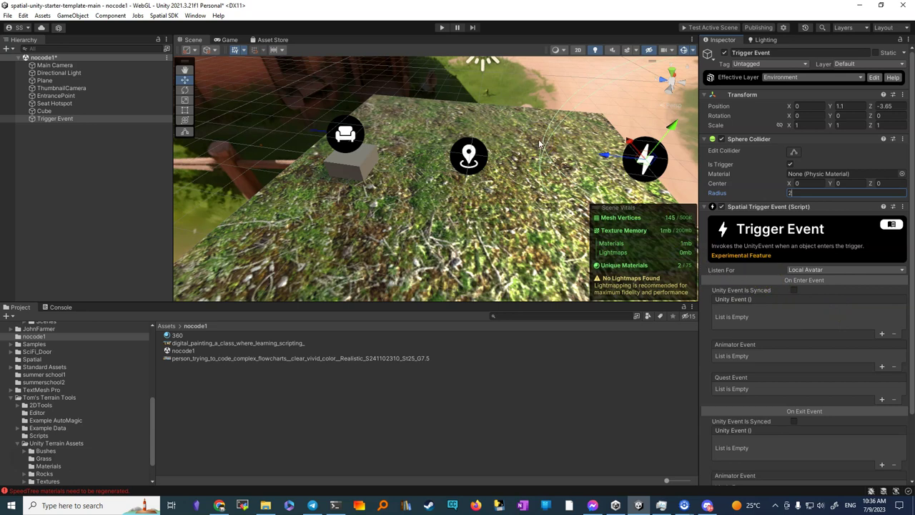
{"action": "left_click", "coordinate": [885, 272]}
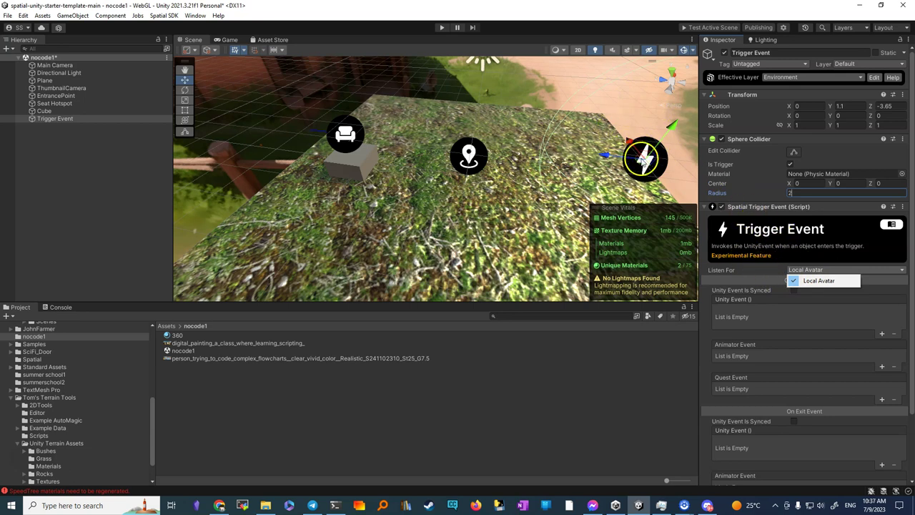
Step: Add a Spatial Avatar Teleporter to the scene and frame it in the scene view
{"action": "left_click", "coordinate": [6, 49]}
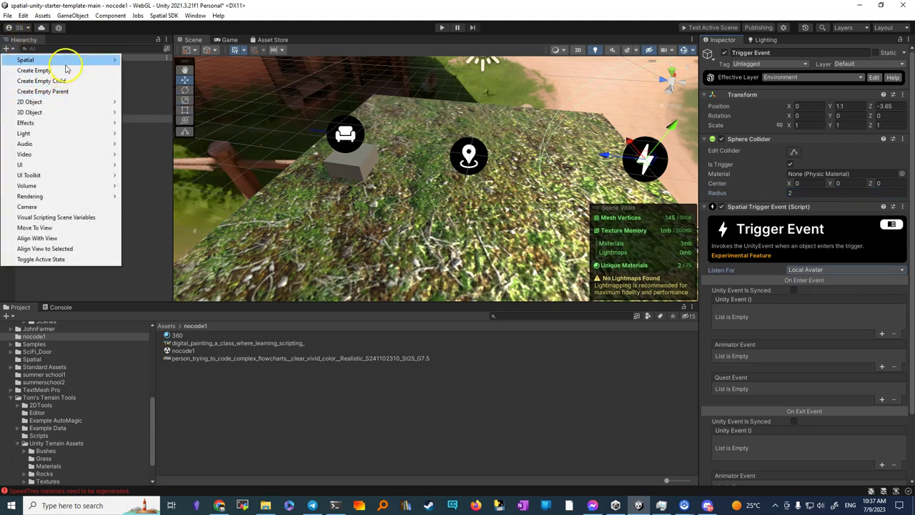
{"action": "mouse_move", "coordinate": [61, 59]}
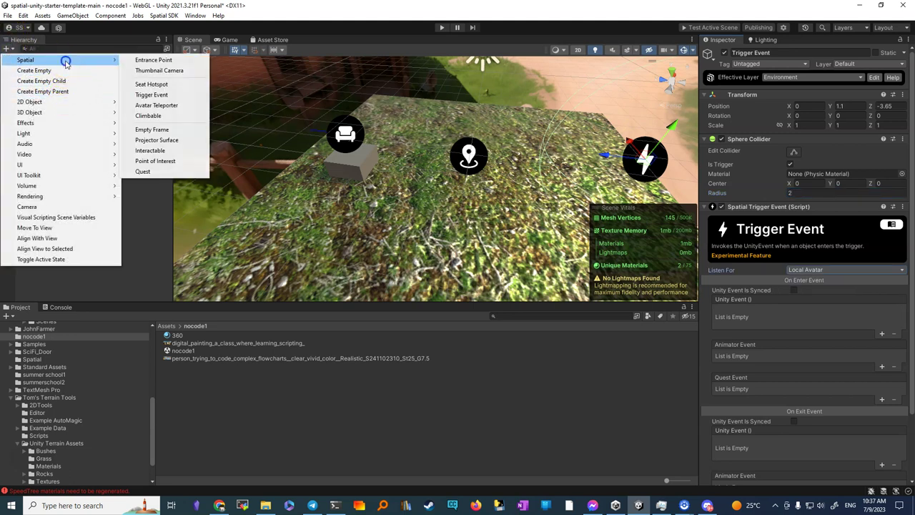
{"action": "left_click", "coordinate": [156, 105]}
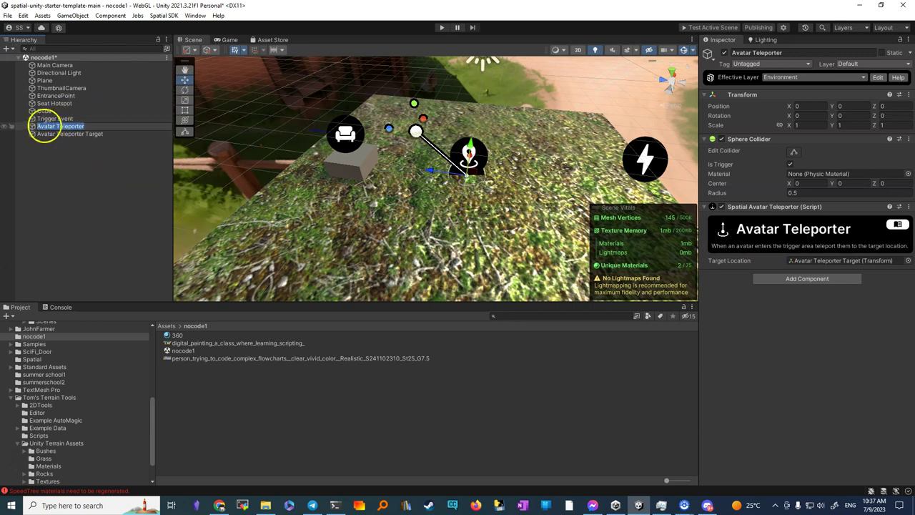
{"action": "double_click", "coordinate": [36, 129]}
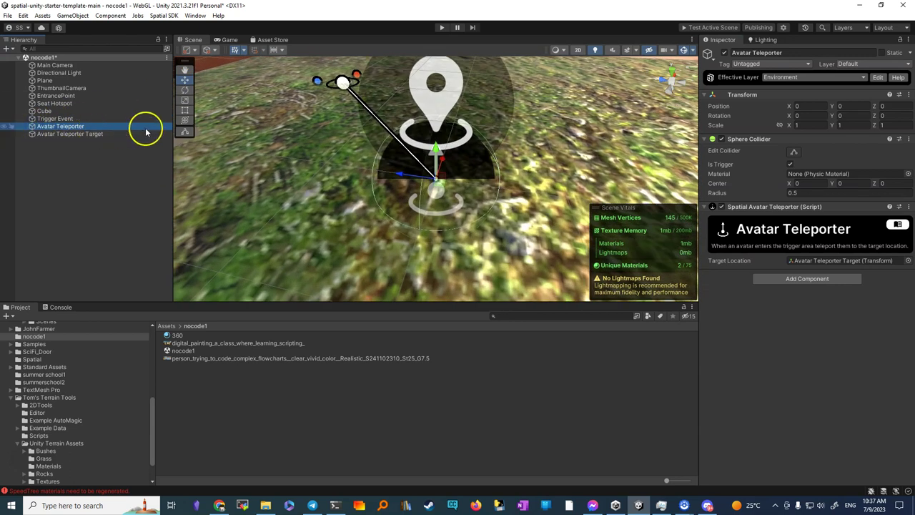
{"action": "scroll", "coordinate": [290, 128], "scroll_direction": "down", "scroll_amount": 5}
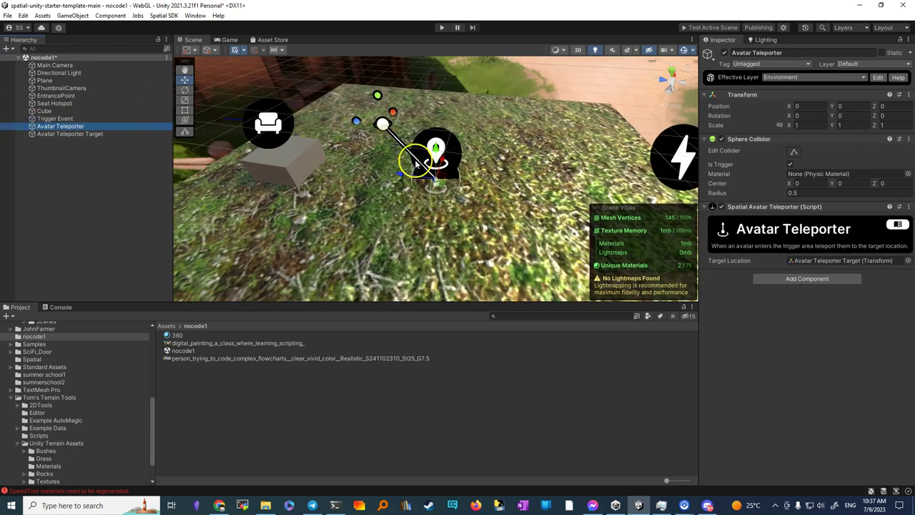
Step: Raise the Avatar Teleporter to about Y 0.55 and move it along X to about -3
{"action": "left_click_drag", "start_coordinate": [435, 150], "coordinate": [443, 128]}
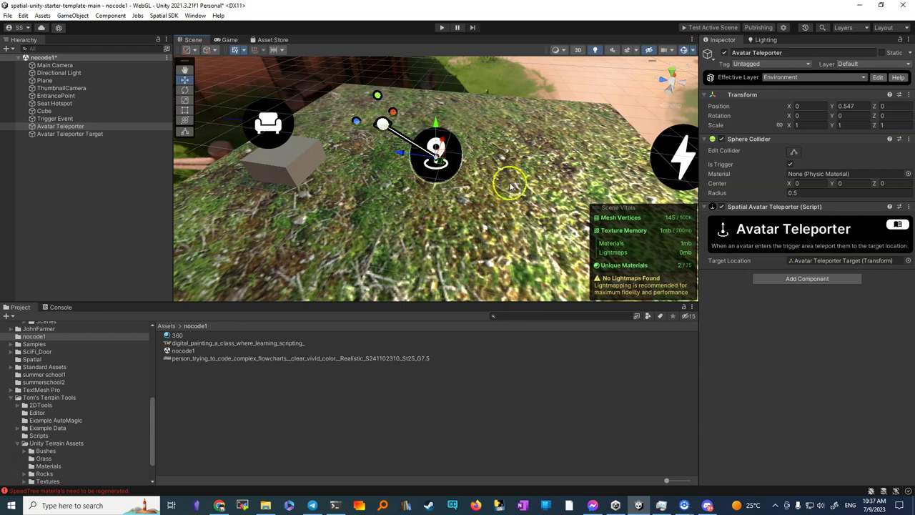
{"action": "left_click_drag", "start_coordinate": [532, 183], "coordinate": [365, 202], "text": "alt"}
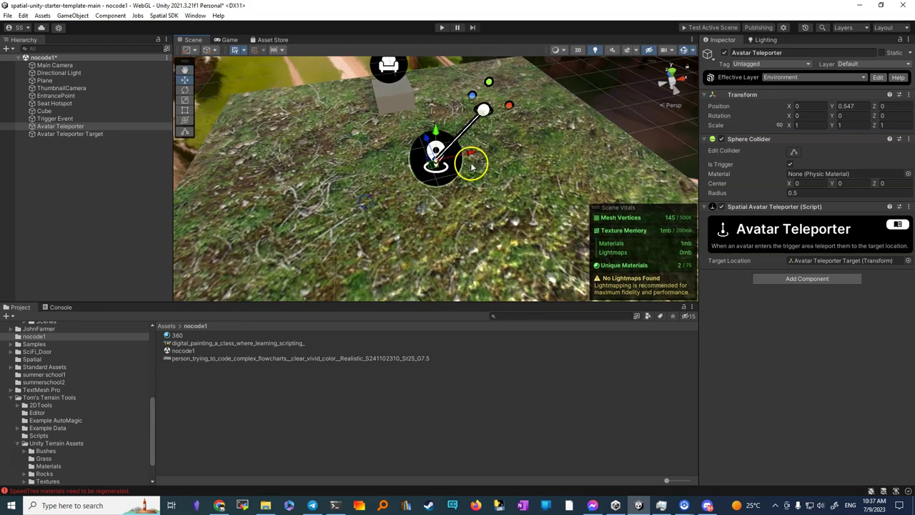
{"action": "left_click_drag", "start_coordinate": [471, 167], "coordinate": [290, 172]}
{"action": "left_click_drag", "start_coordinate": [318, 270], "coordinate": [292, 202]}
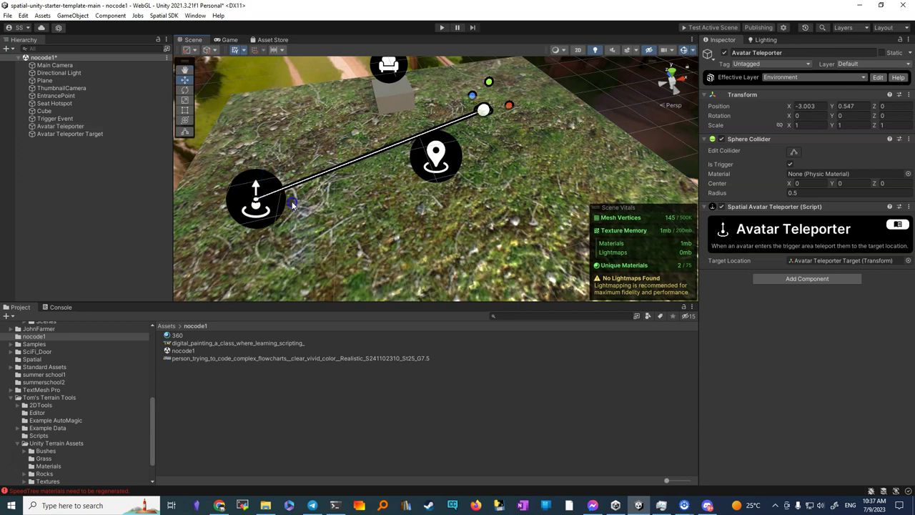
{"action": "left_click", "coordinate": [294, 214]}
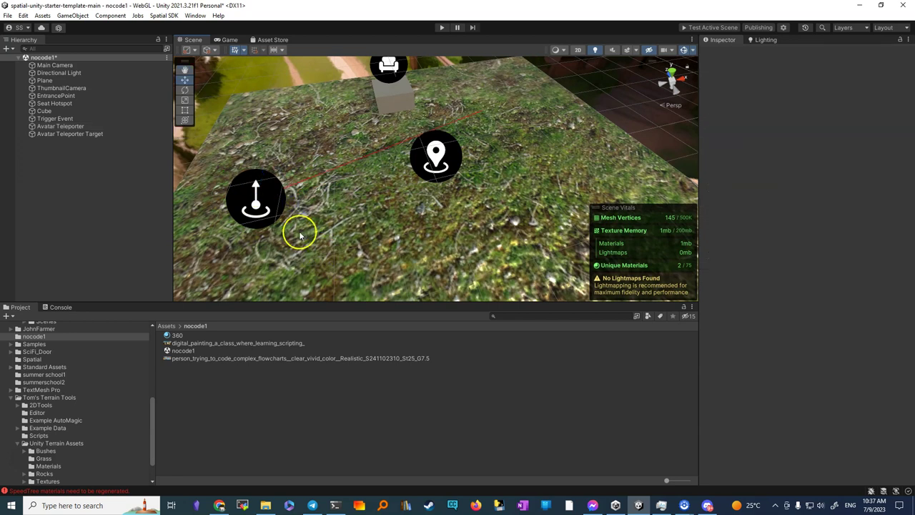
{"action": "left_click", "coordinate": [254, 202]}
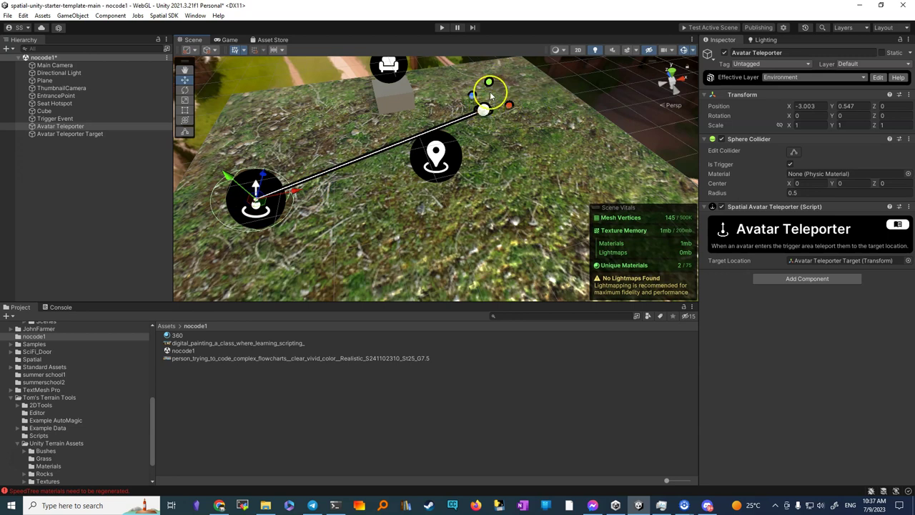
Step: Move the Avatar Teleporter's target location farther from the teleporter and raise it high above the plane
{"action": "mouse_move", "coordinate": [491, 87]}
{"action": "left_mouse_down"}
{"action": "mouse_move", "coordinate": [490, 64]}
{"action": "mouse_move", "coordinate": [510, 98]}
{"action": "mouse_move", "coordinate": [543, 111]}
{"action": "mouse_move", "coordinate": [489, 104]}
{"action": "left_mouse_up"}
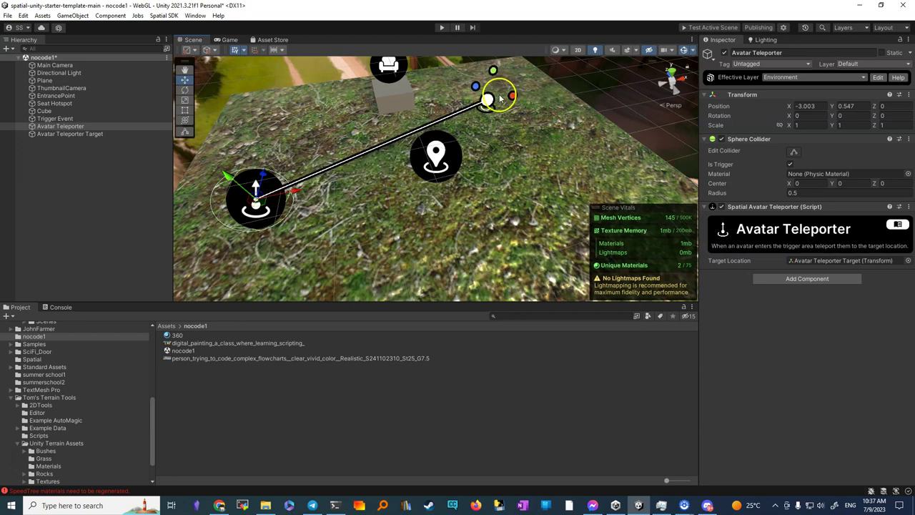
{"action": "left_click_drag", "start_coordinate": [487, 106], "coordinate": [510, 79]}
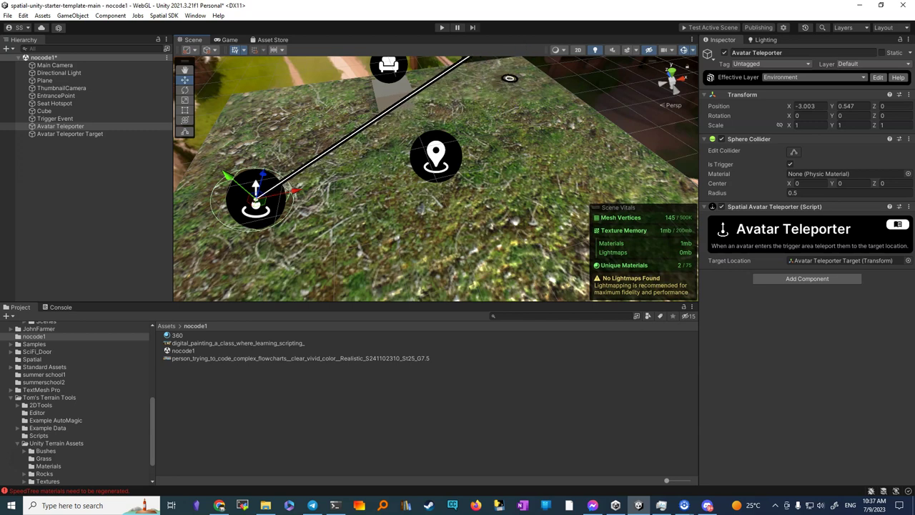
{"action": "scroll", "coordinate": [474, 131], "scroll_direction": "down", "scroll_amount": 12}
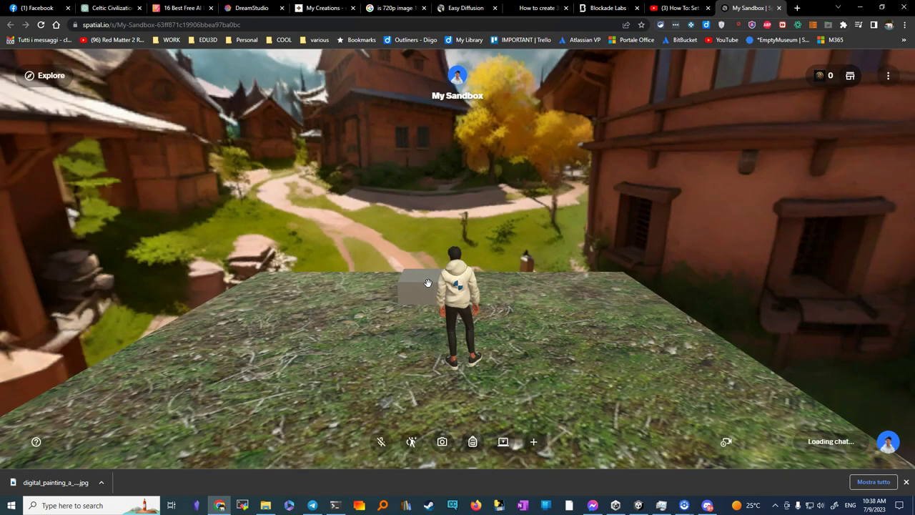
Step: Walk the avatar around the plane in the sandbox and look toward the grey box and the surroundings to check the placed components
{"action": "left_click_drag", "start_coordinate": [568, 381], "coordinate": [217, 401]}
{"action": "left_click_drag", "start_coordinate": [400, 402], "coordinate": [217, 402]}
{"action": "key", "text": "w"}
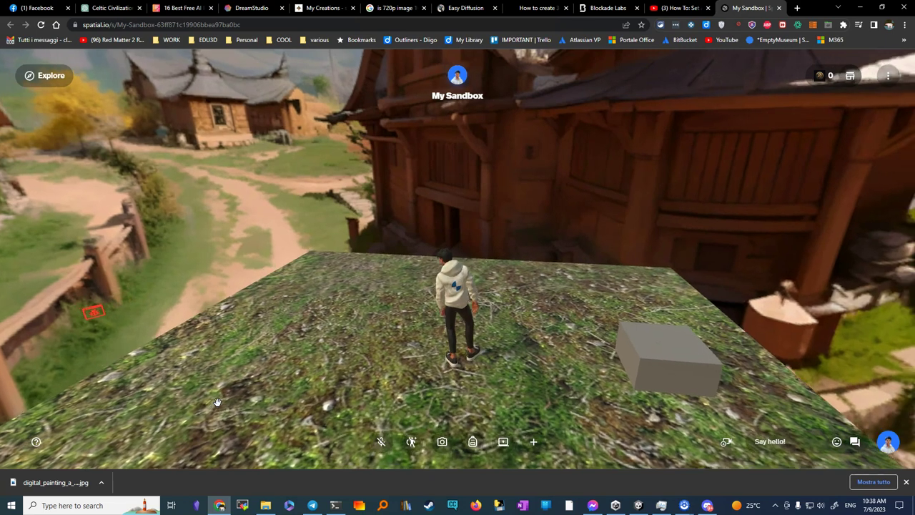
{"action": "key", "text": "d"}
{"action": "key", "text": "Down"}
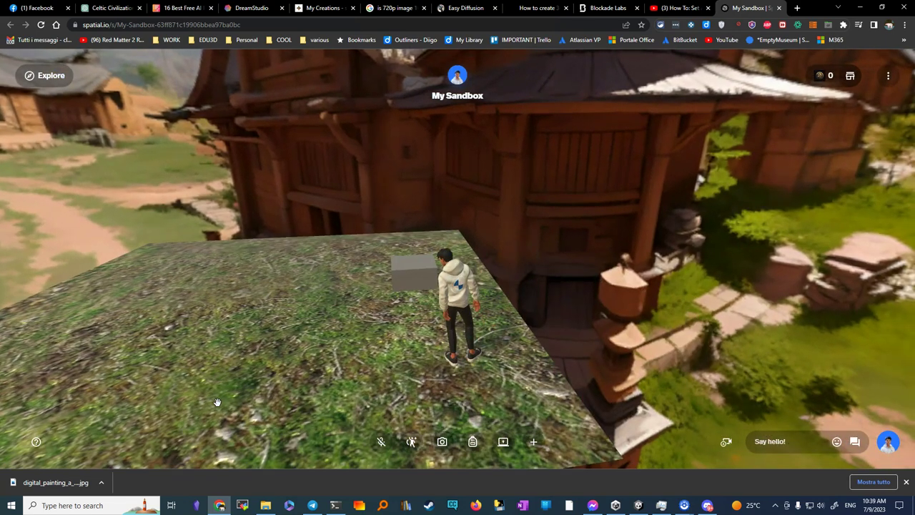
{"action": "key", "text": "Left"}
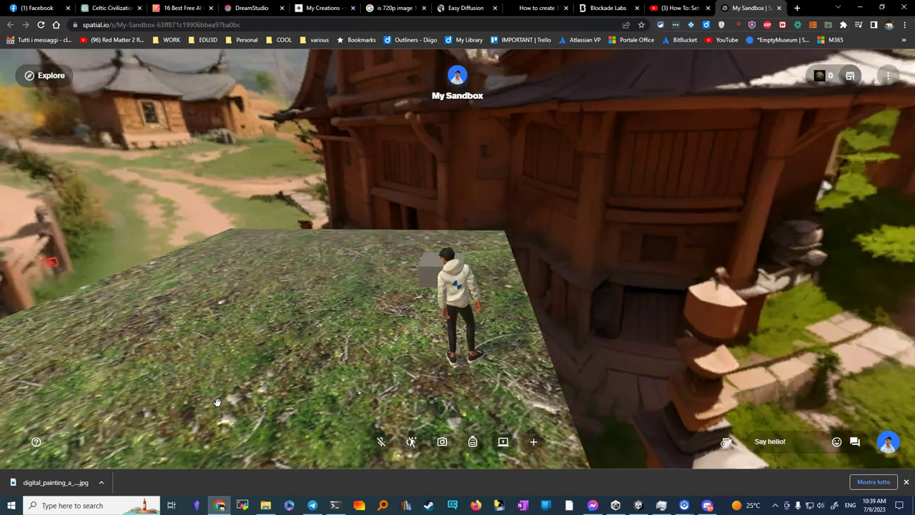
{"action": "key", "text": "Up"}
{"action": "key", "text": "Left"}
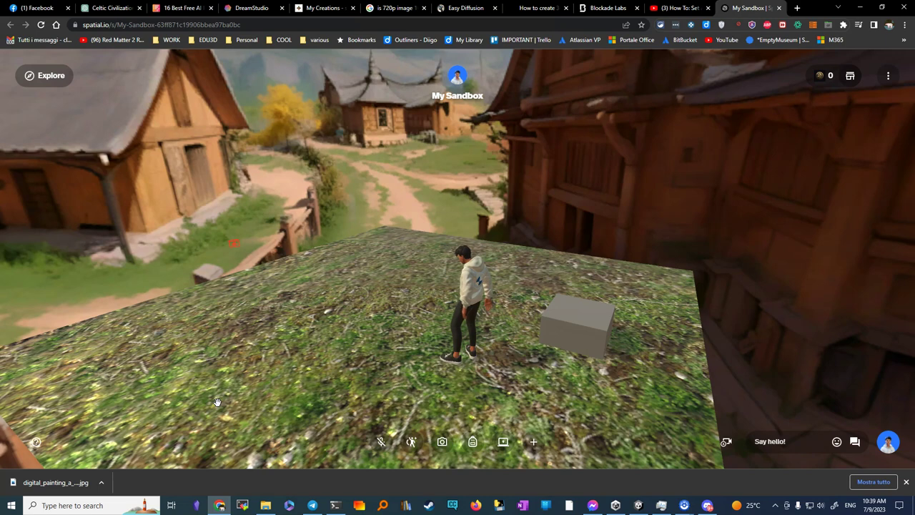
{"action": "key", "text": "Up"}
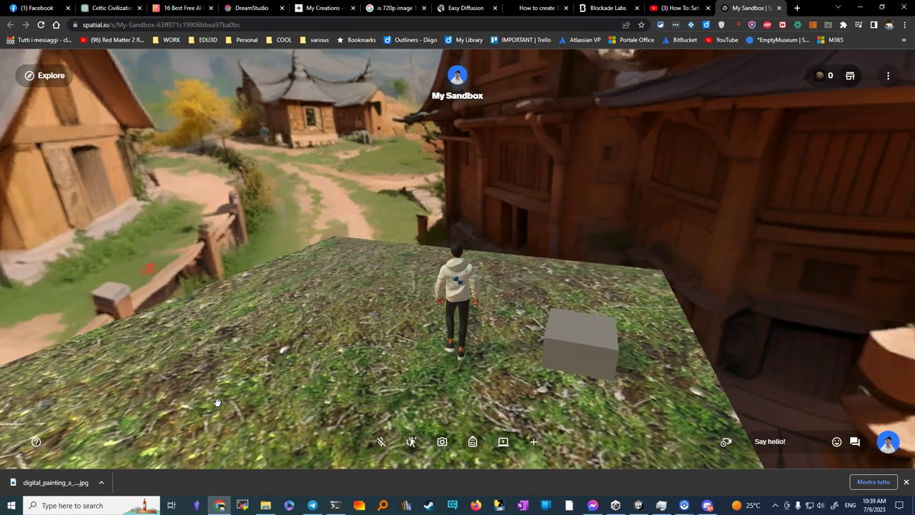
{"action": "key", "text": "Down"}
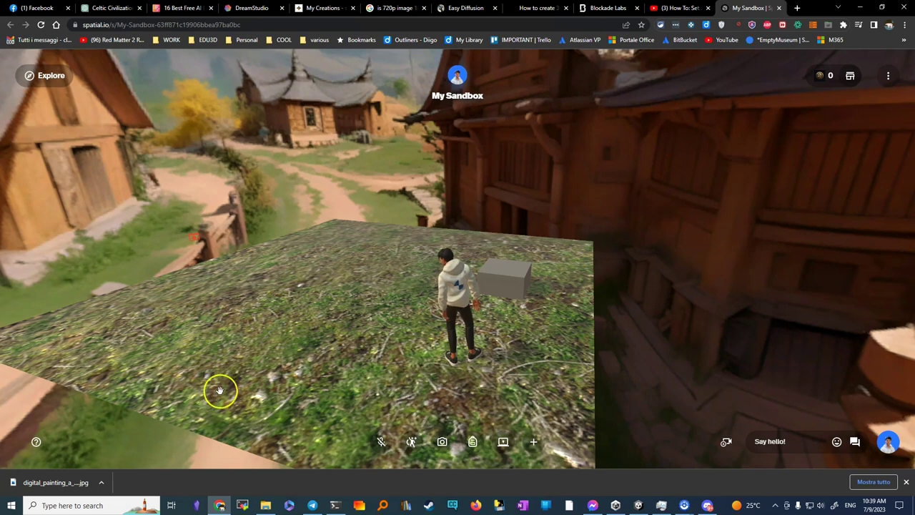
{"action": "key", "text": "Right"}
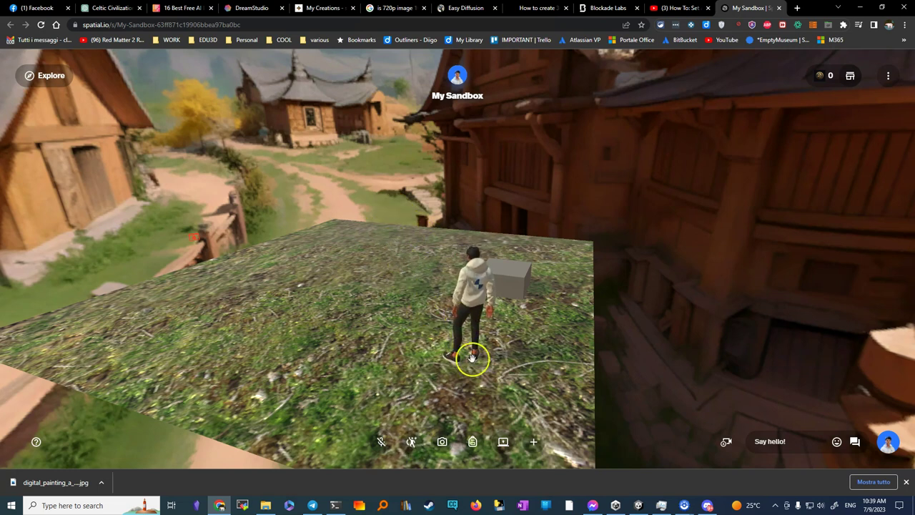
Step: Switch to Unity and add a Spatial Point of Interest to the nocode1 scene, placed at about X -4.37, Y 1.62
{"action": "left_click", "coordinate": [638, 505]}
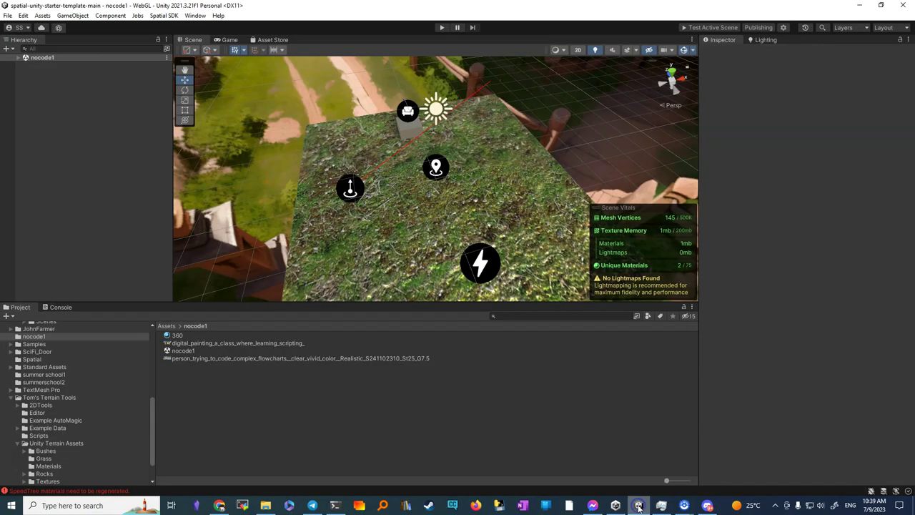
{"action": "left_click", "coordinate": [18, 58]}
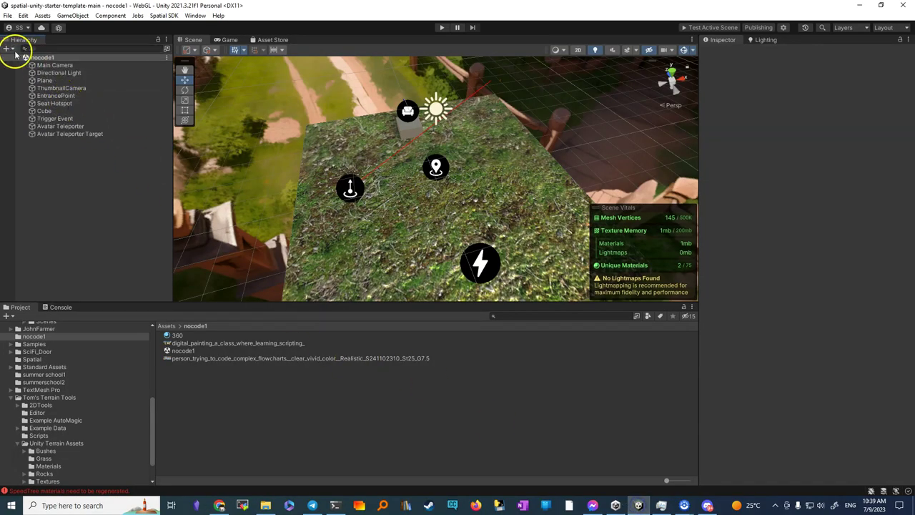
{"action": "left_click", "coordinate": [8, 49]}
{"action": "mouse_move", "coordinate": [36, 62]}
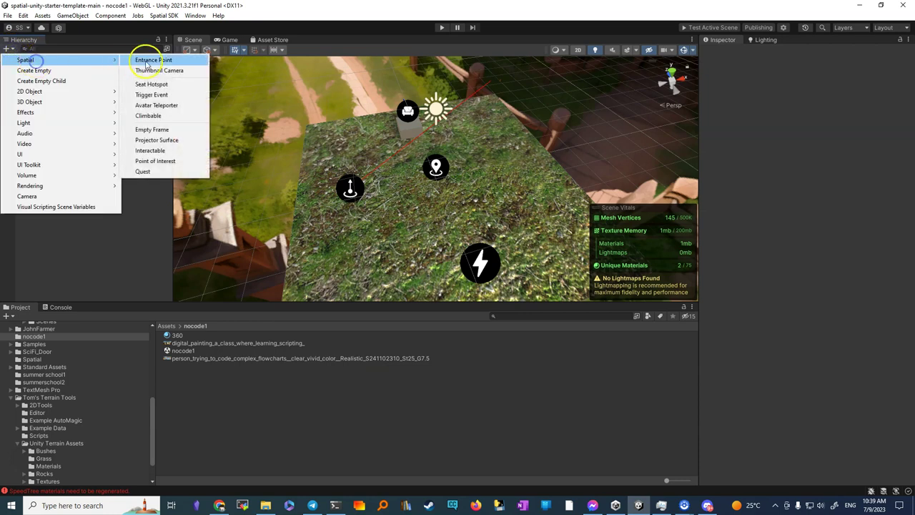
{"action": "left_click", "coordinate": [156, 131]}
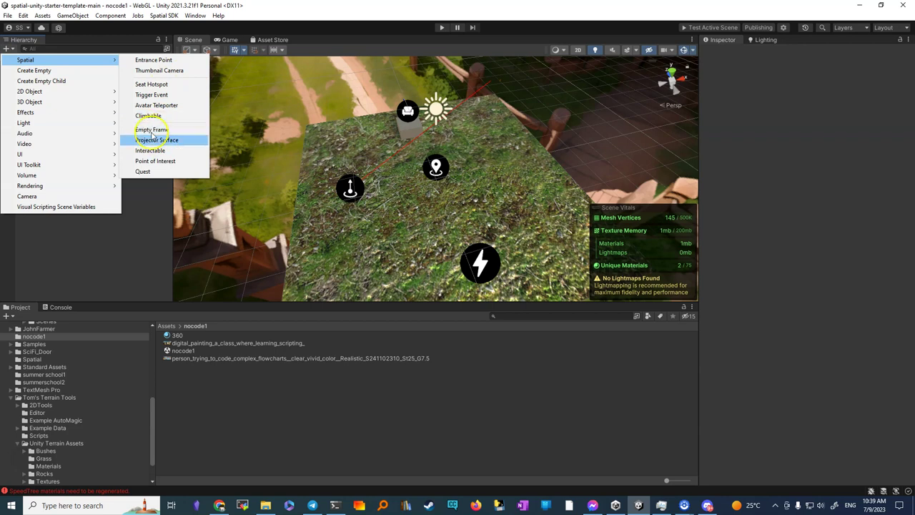
{"action": "left_click", "coordinate": [149, 161]}
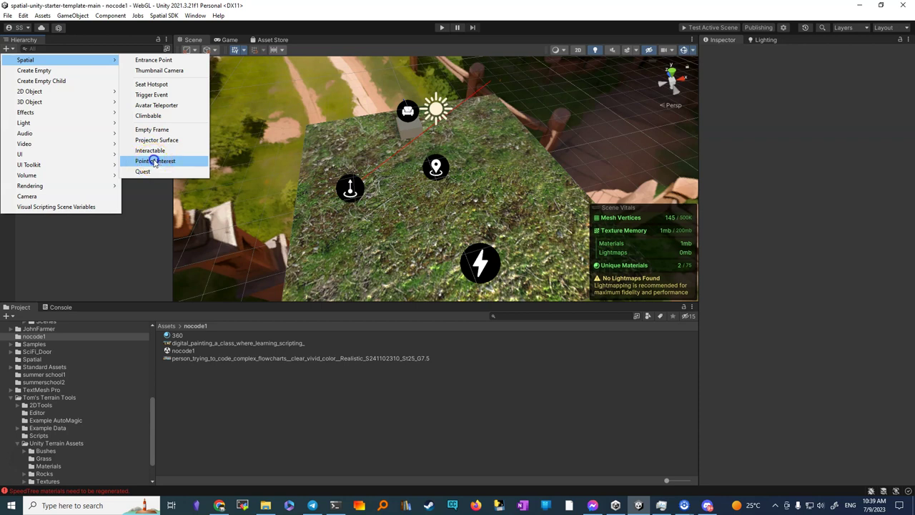
{"action": "left_click", "coordinate": [155, 162]}
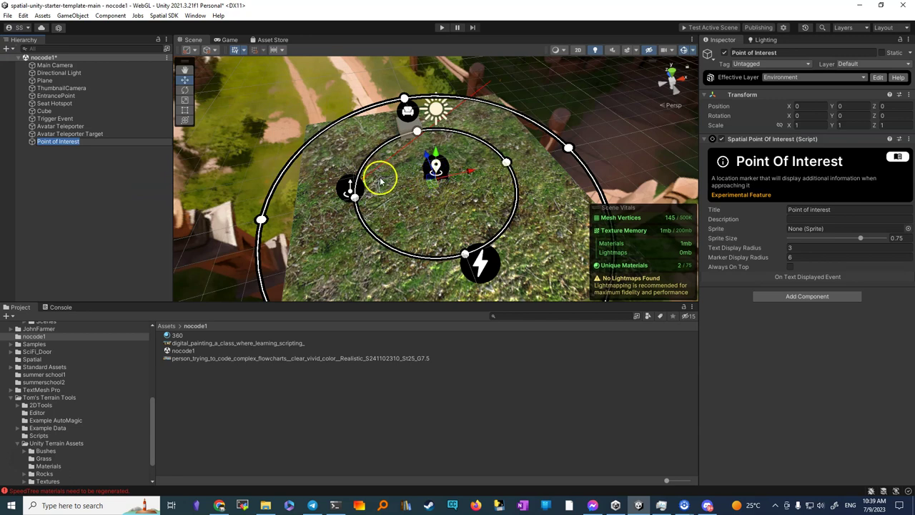
{"action": "left_click_drag", "start_coordinate": [472, 174], "coordinate": [353, 193]}
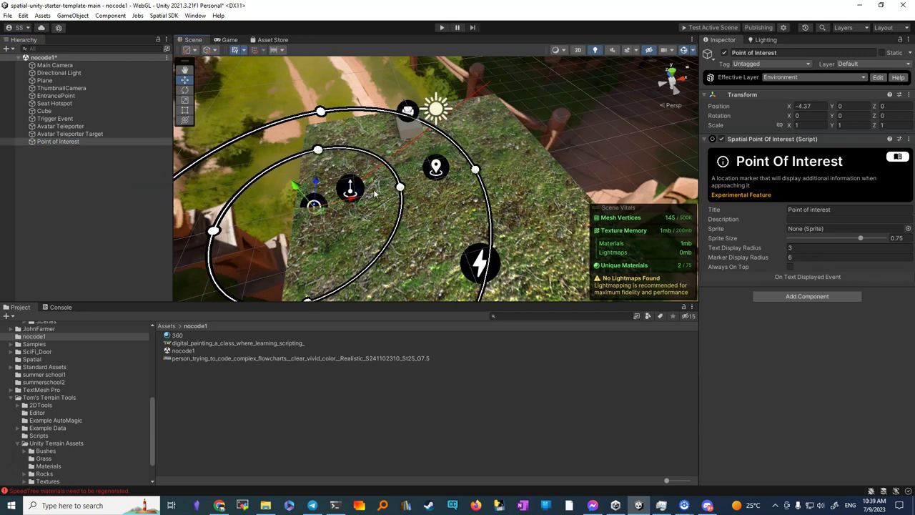
{"action": "left_click_drag", "start_coordinate": [293, 188], "coordinate": [269, 149]}
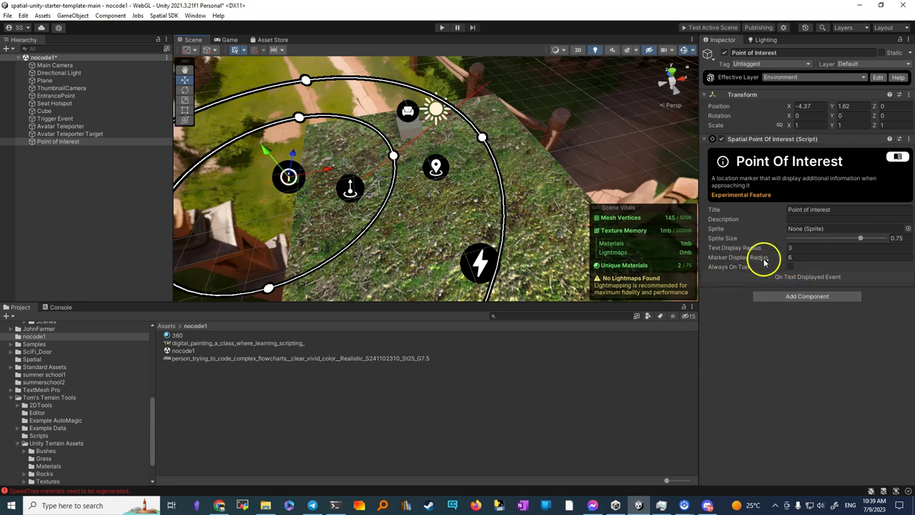
Step: Set the Point of Interest's Text Display Radius to 1 and its Marker Display Radius to 3
{"action": "left_click", "coordinate": [793, 248]}
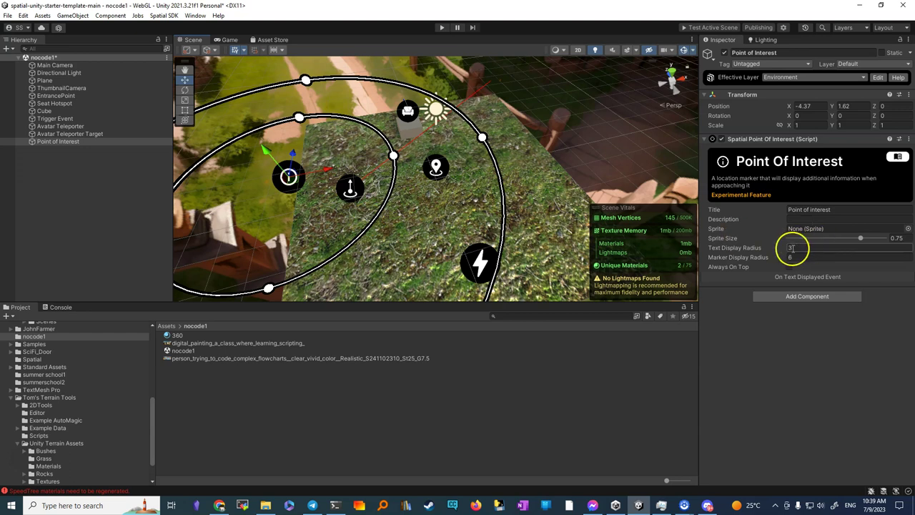
{"action": "left_click", "coordinate": [804, 247]}
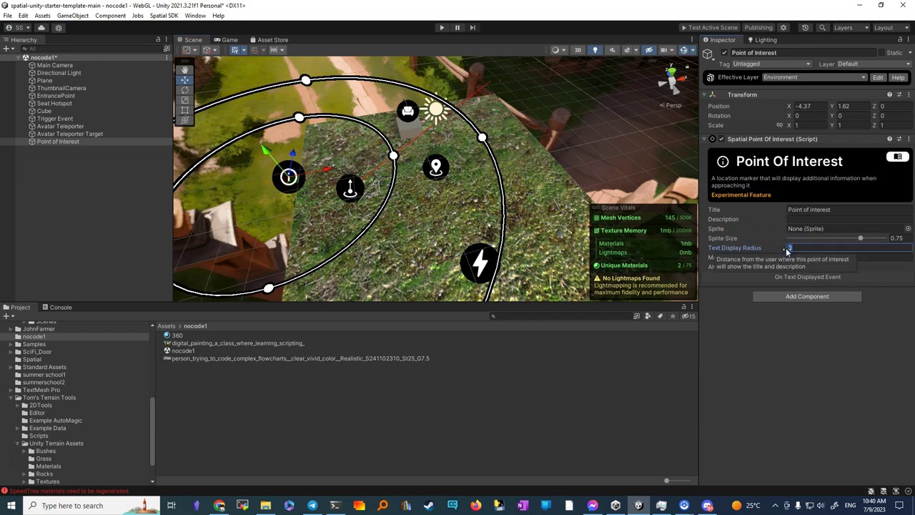
{"action": "type", "text": "1"}
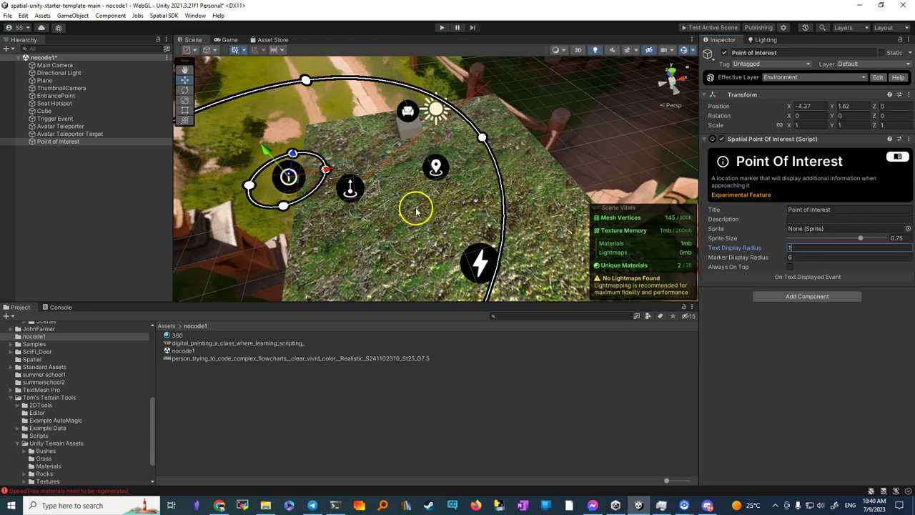
{"action": "left_click", "coordinate": [792, 257]}
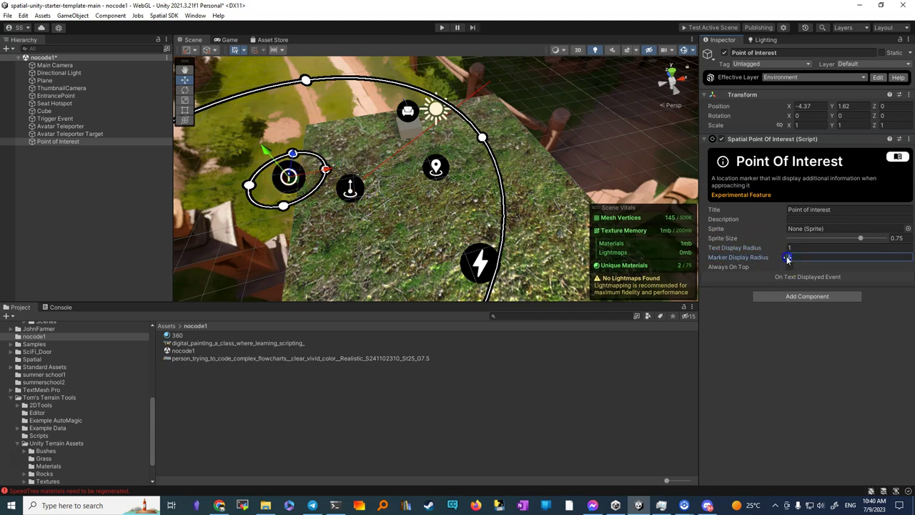
{"action": "left_click", "coordinate": [804, 257]}
{"action": "type", "text": "3"}
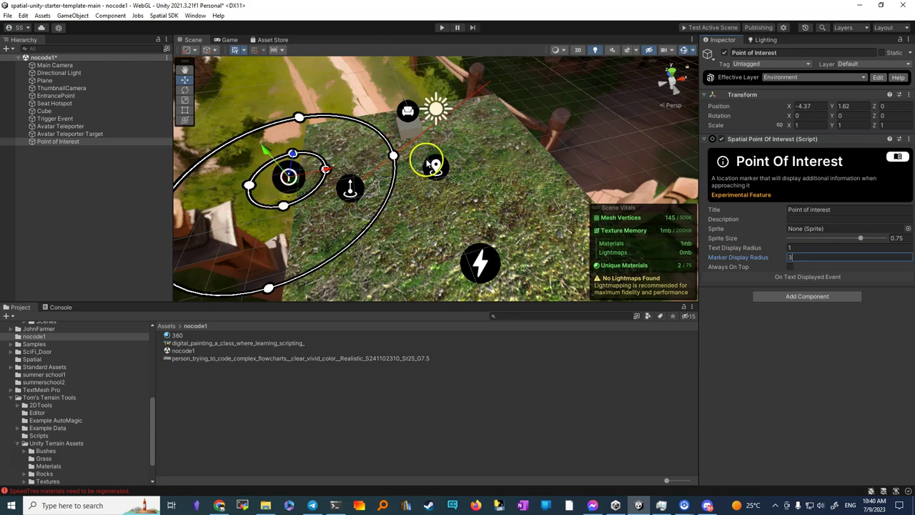
Step: Title the Point of Interest "Vieni qua" and enter "Descrizione" as its description
{"action": "left_click", "coordinate": [834, 209]}
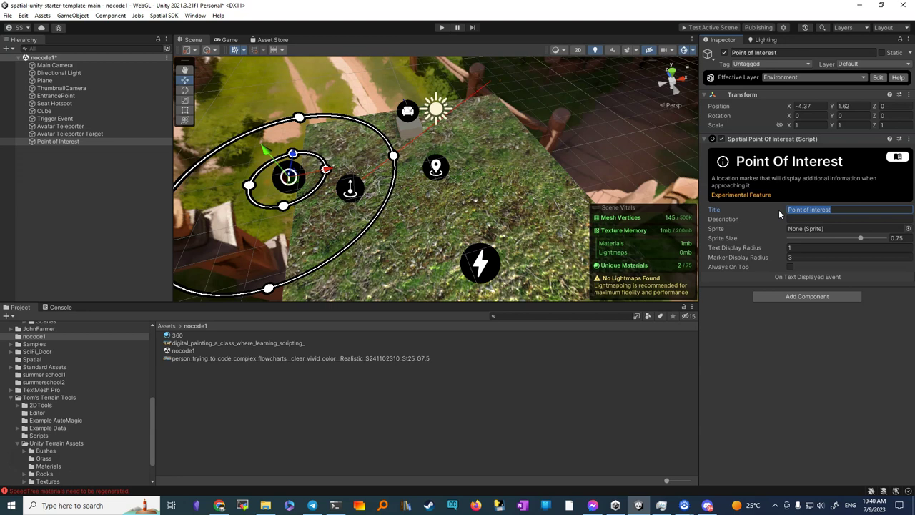
{"action": "type", "text": "C"}
{"action": "type", "text": "erc"}
{"action": "type", "text": "qua"}
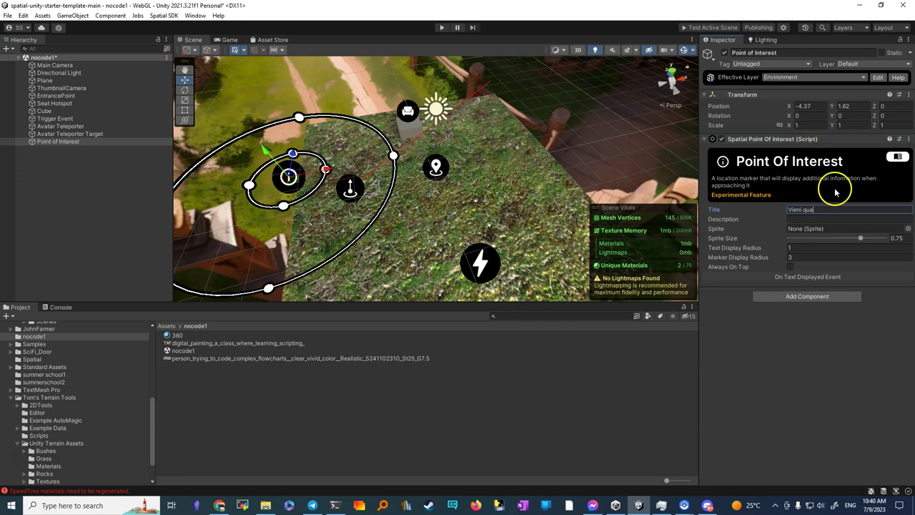
{"action": "left_click", "coordinate": [798, 219]}
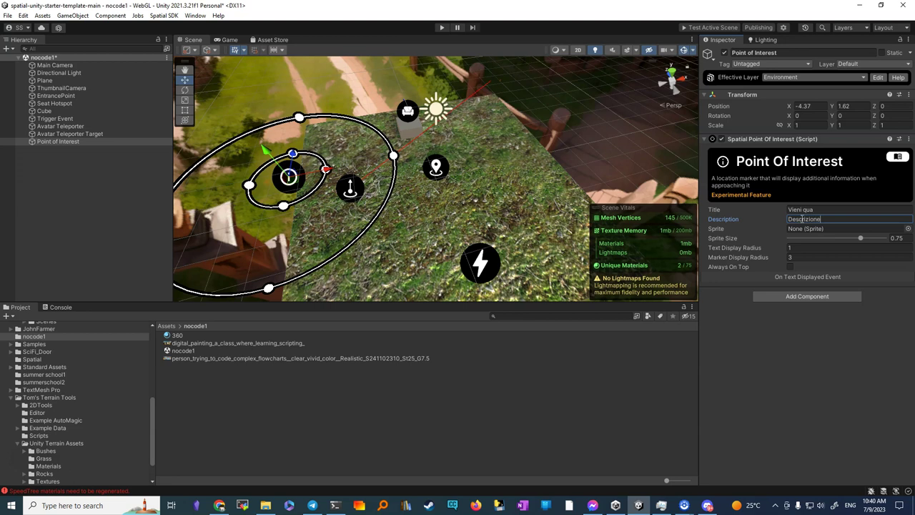
Step: Assign the first dark A key sprite to the Point of Interest and set its Sprite Size to 1
{"action": "left_click", "coordinate": [908, 229]}
{"action": "scroll", "coordinate": [792, 271], "scroll_direction": "down", "scroll_amount": 3}
{"action": "scroll", "coordinate": [792, 270], "scroll_direction": "down", "scroll_amount": 8}
{"action": "scroll", "coordinate": [783, 268], "scroll_direction": "down", "scroll_amount": 4}
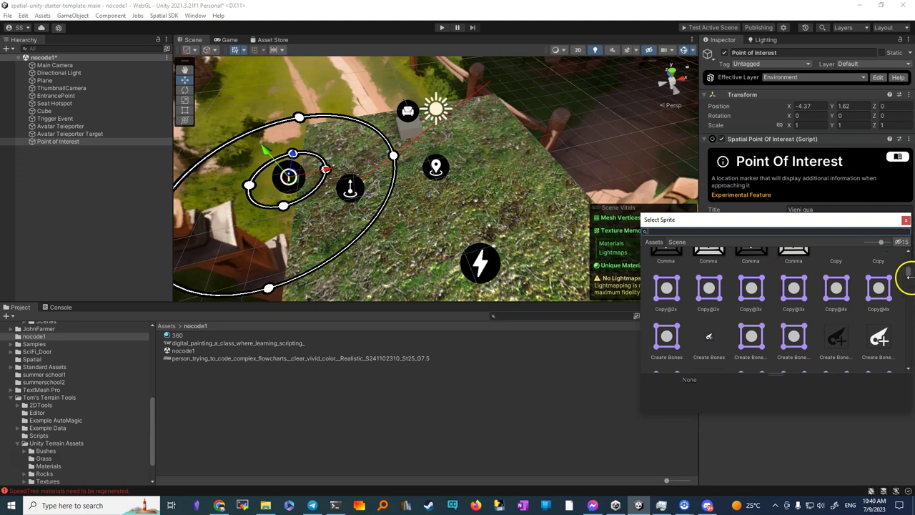
{"action": "left_click_drag", "start_coordinate": [907, 276], "coordinate": [909, 363]}
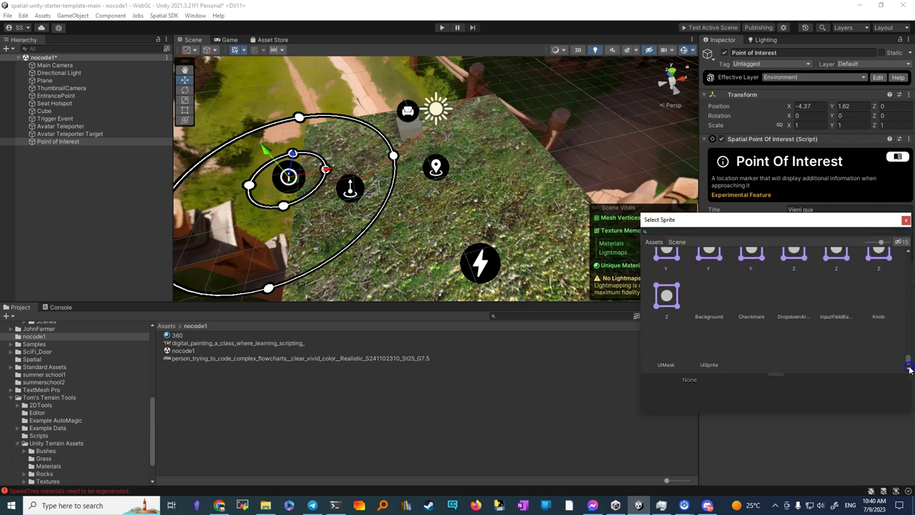
{"action": "left_click_drag", "start_coordinate": [911, 369], "coordinate": [883, 247]}
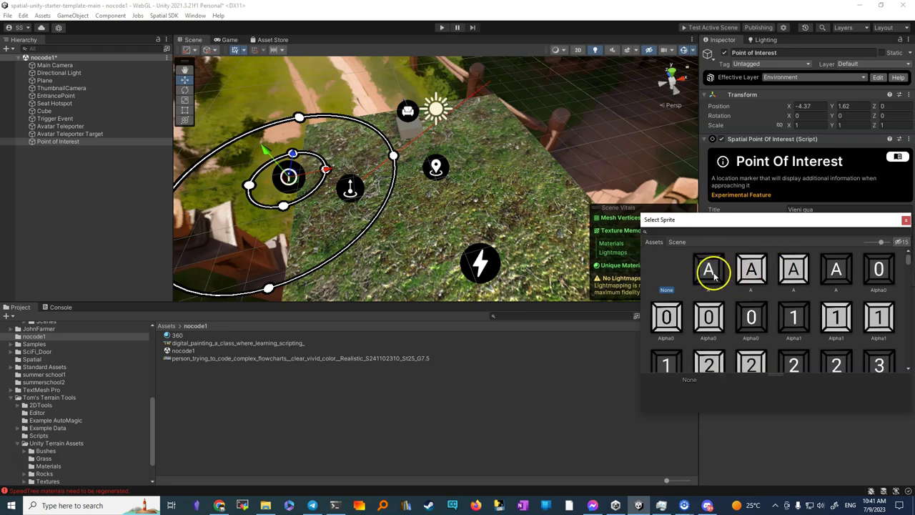
{"action": "left_click", "coordinate": [711, 271]}
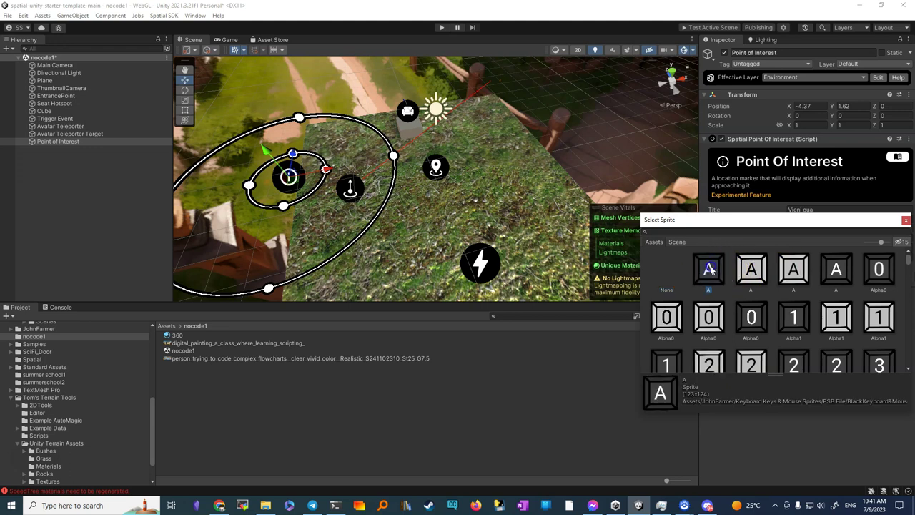
{"action": "left_click", "coordinate": [906, 219]}
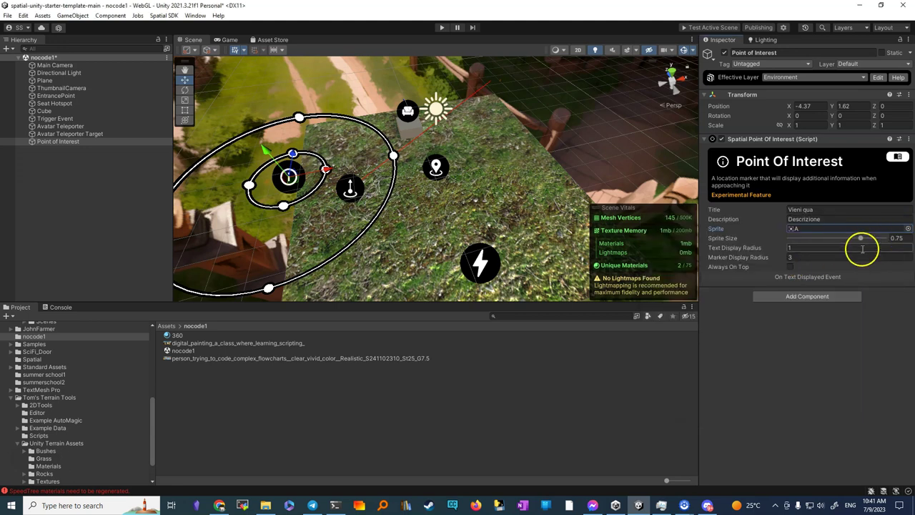
{"action": "left_click_drag", "start_coordinate": [862, 238], "coordinate": [886, 241]}
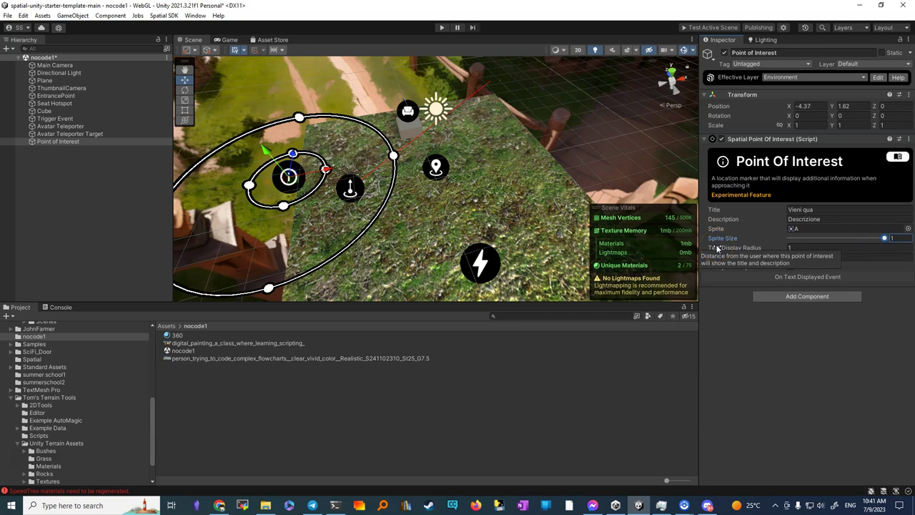
Step: Recheck the Point of Interest's sprite choice, then locate the assigned A sprite's asset in the project and view its properties
{"action": "left_click", "coordinate": [908, 229]}
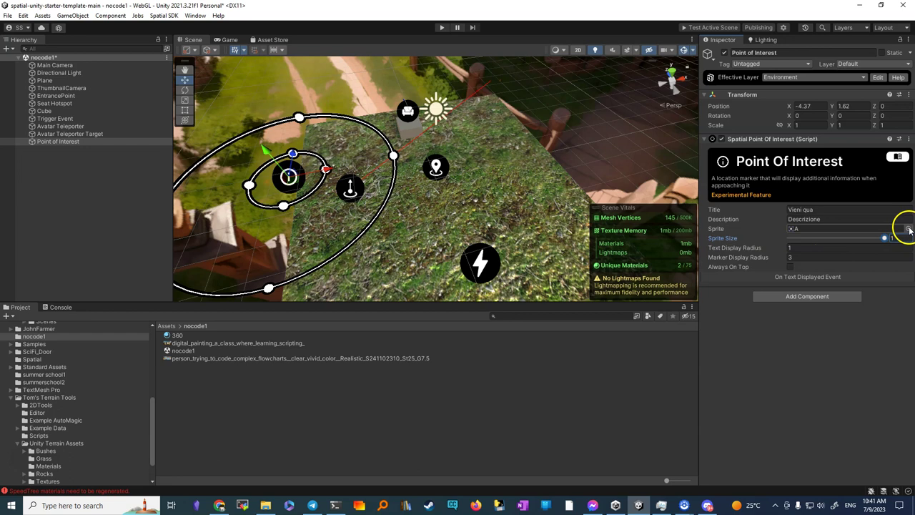
{"action": "left_click", "coordinate": [909, 229]}
{"action": "left_click", "coordinate": [708, 271]}
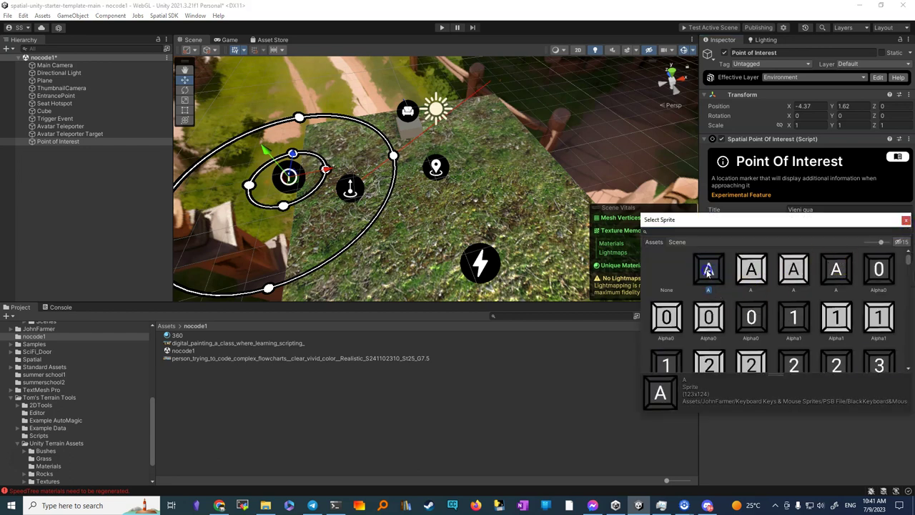
{"action": "left_click", "coordinate": [662, 248]}
{"action": "left_click", "coordinate": [884, 223]}
{"action": "double_click", "coordinate": [709, 269]}
{"action": "left_click", "coordinate": [799, 230]}
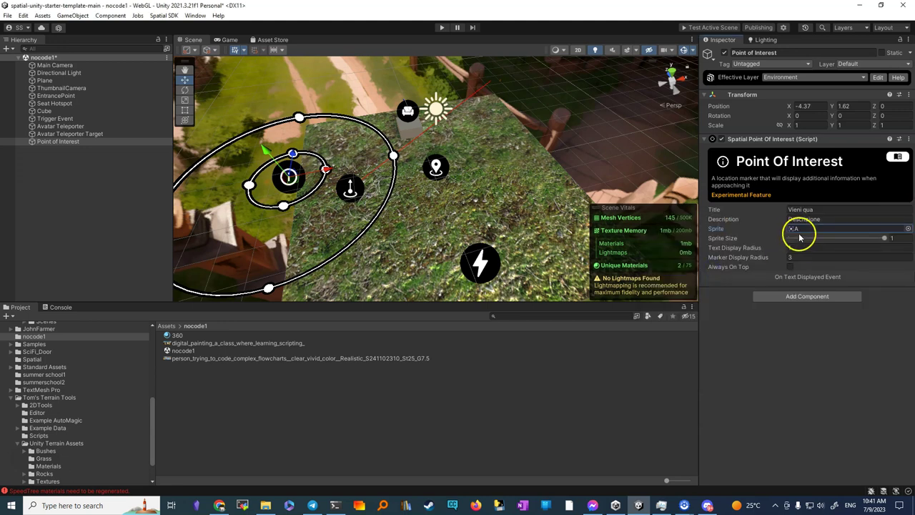
{"action": "left_click", "coordinate": [795, 230]}
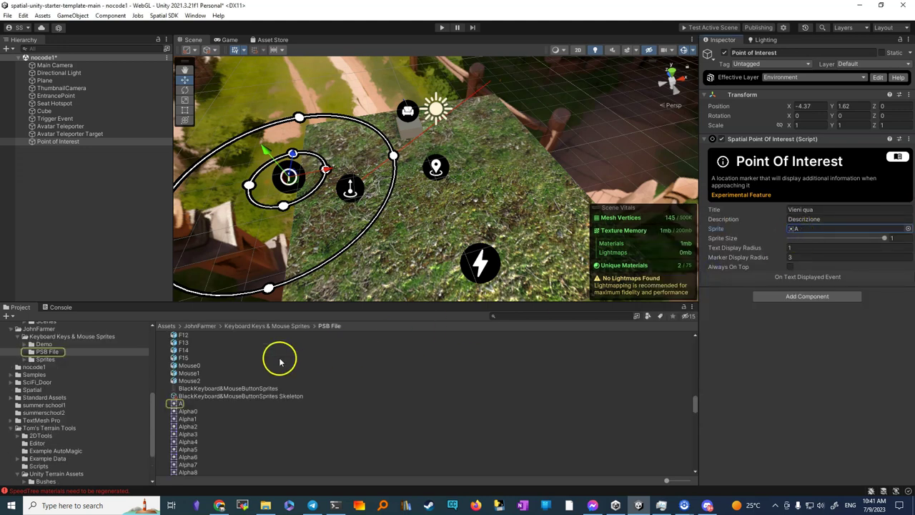
{"action": "left_click", "coordinate": [180, 404]}
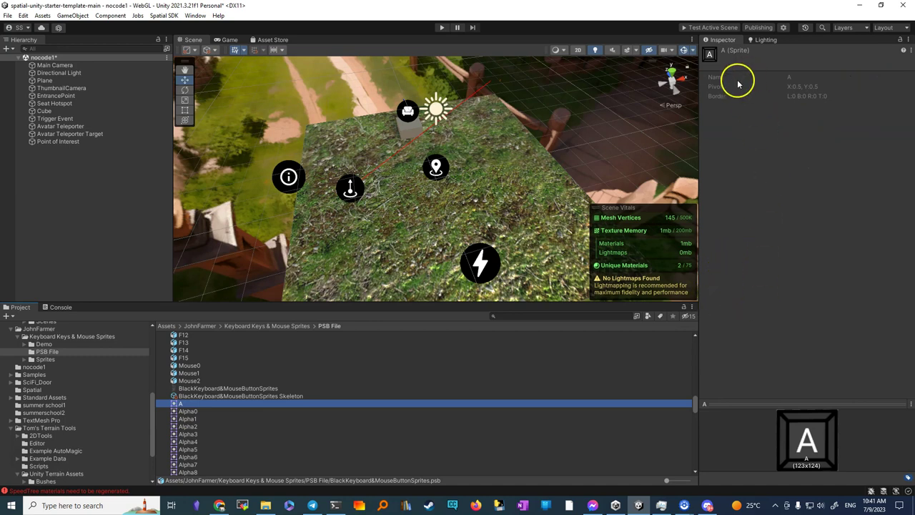
Step: Launch a test of the active scene in the Spatial sandbox
{"action": "left_click", "coordinate": [724, 43]}
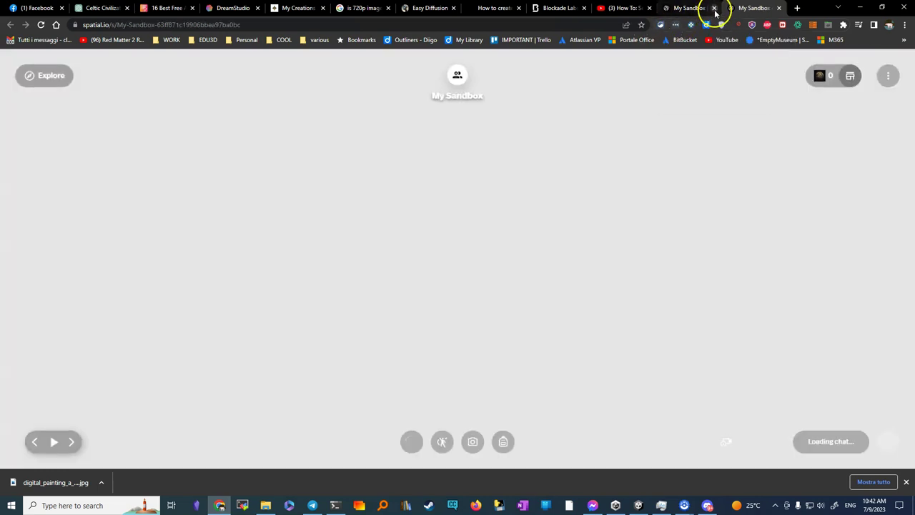
Step: Close the older My Sandbox tab and walk the avatar around the grass platform to find the Point of Interest marker
{"action": "left_click", "coordinate": [714, 8]}
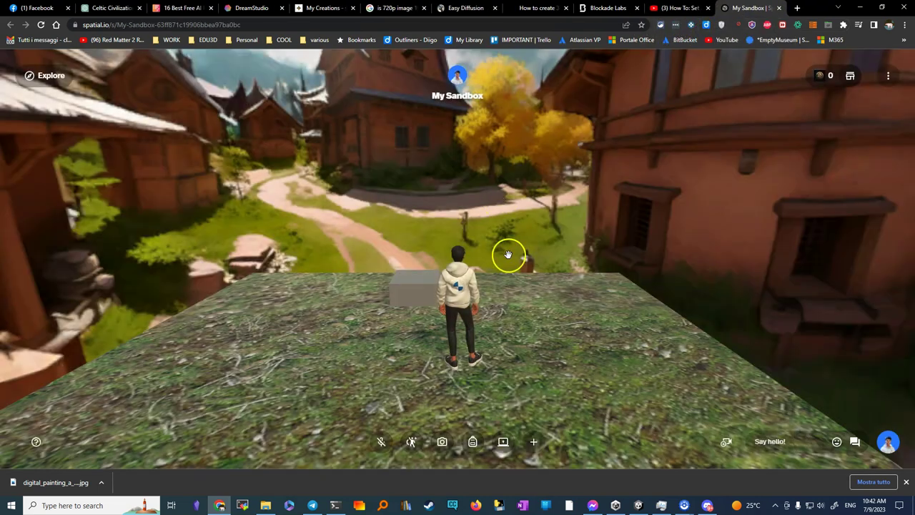
{"action": "left_click_drag", "start_coordinate": [568, 362], "coordinate": [210, 393]}
{"action": "left_click_drag", "start_coordinate": [548, 374], "coordinate": [228, 382]}
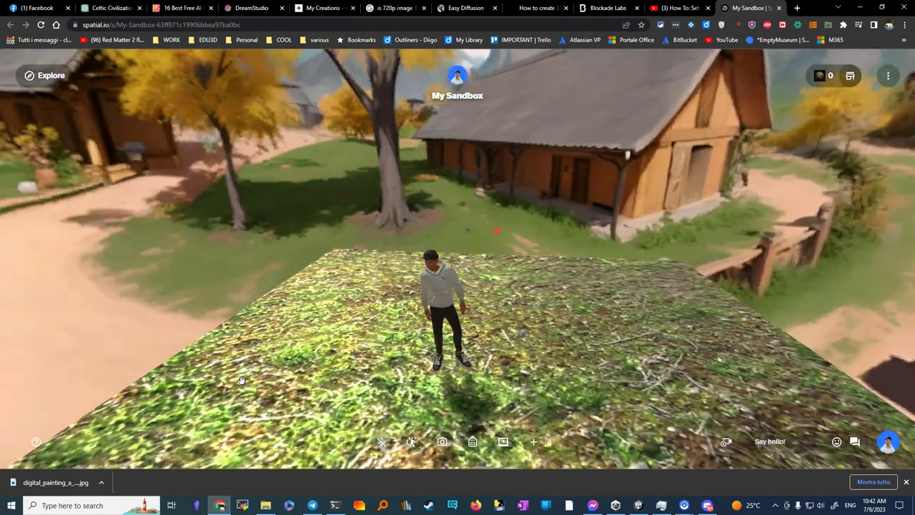
{"action": "key", "text": "w"}
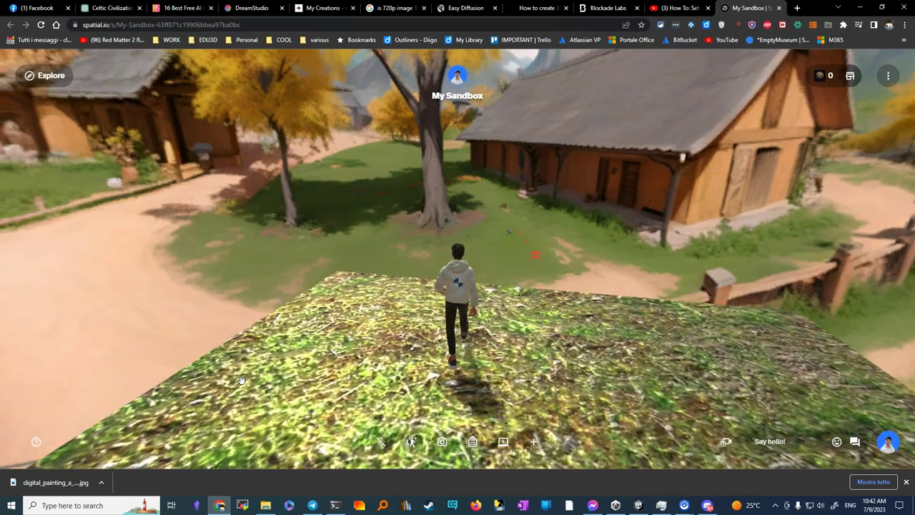
{"action": "key", "text": "w"}
{"action": "key", "text": "Right"}
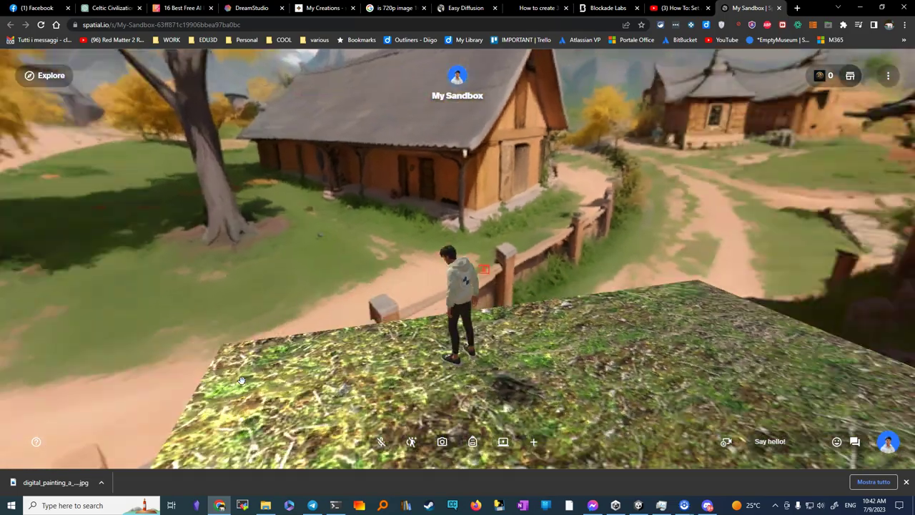
{"action": "key", "text": "w"}
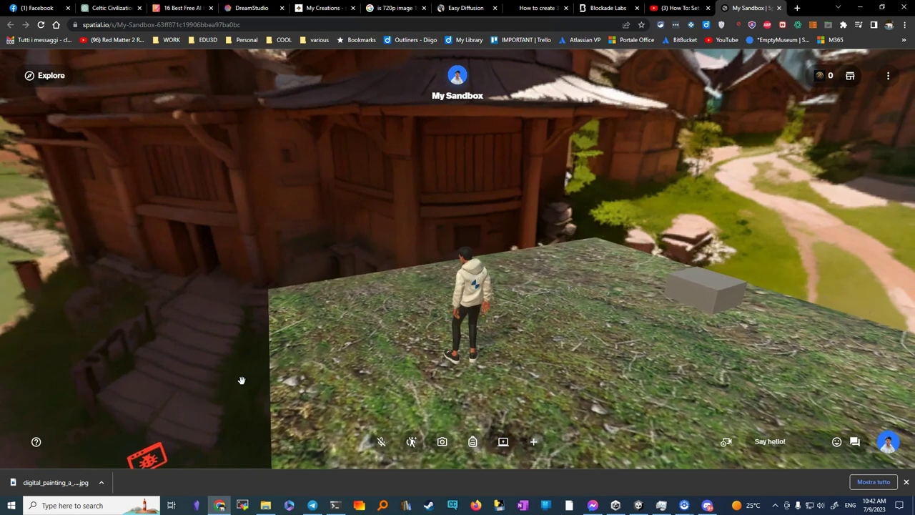
{"action": "key", "text": "d"}
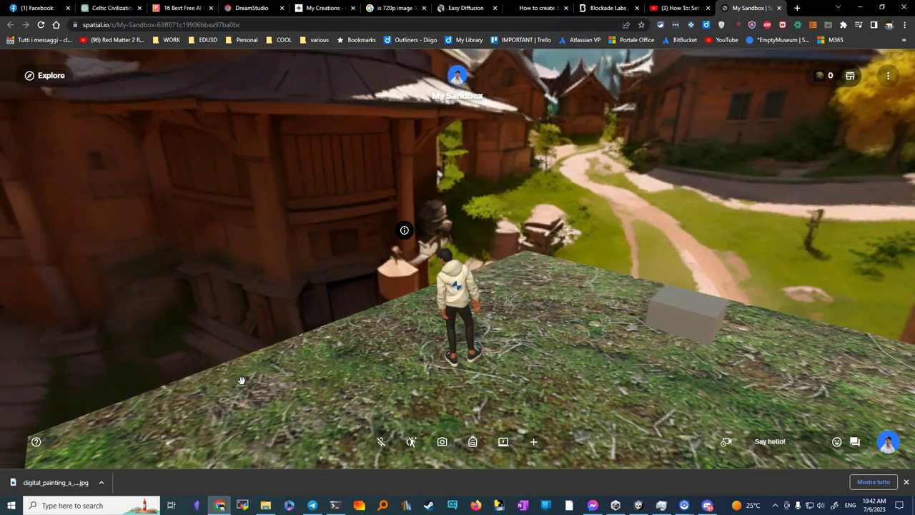
Step: Walk the avatar around the info marker and approach it to test the Point of Interest's text and sprite display
{"action": "key", "text": "a"}
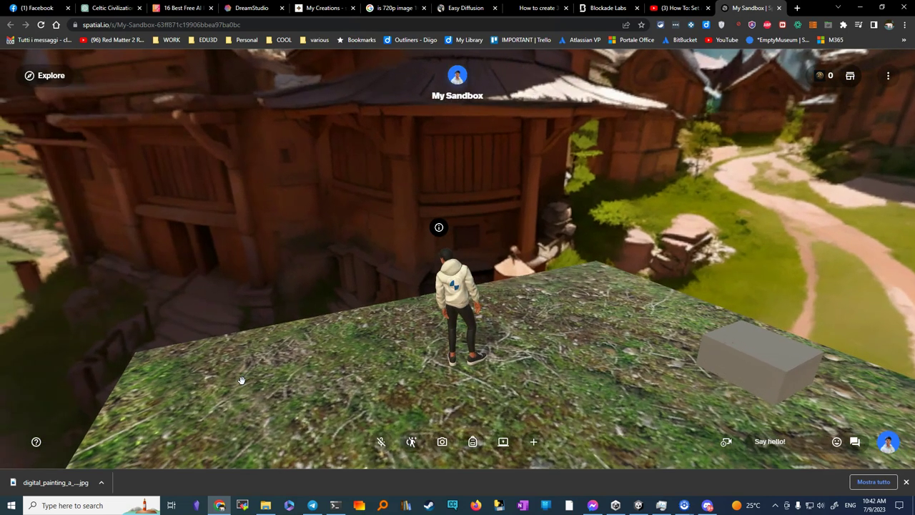
{"action": "key", "text": "a"}
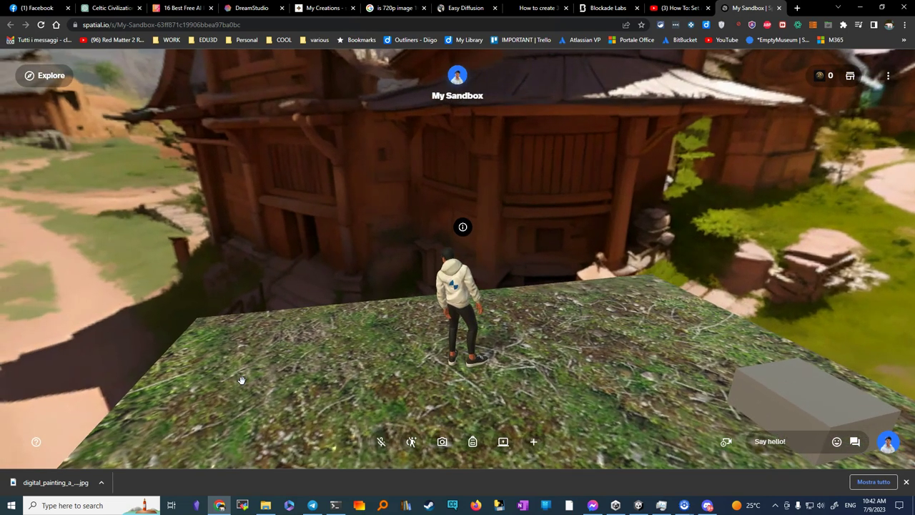
{"action": "key", "text": "a"}
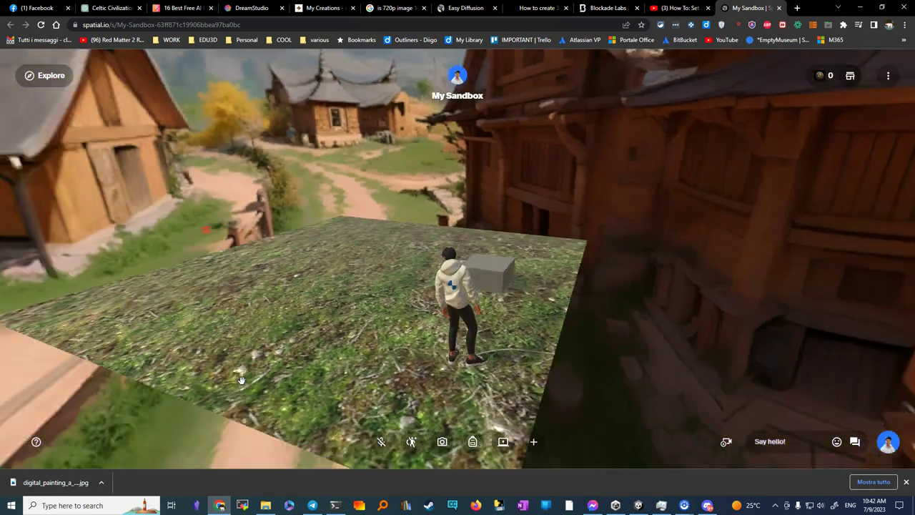
{"action": "key", "text": "a"}
{"action": "key", "text": "w"}
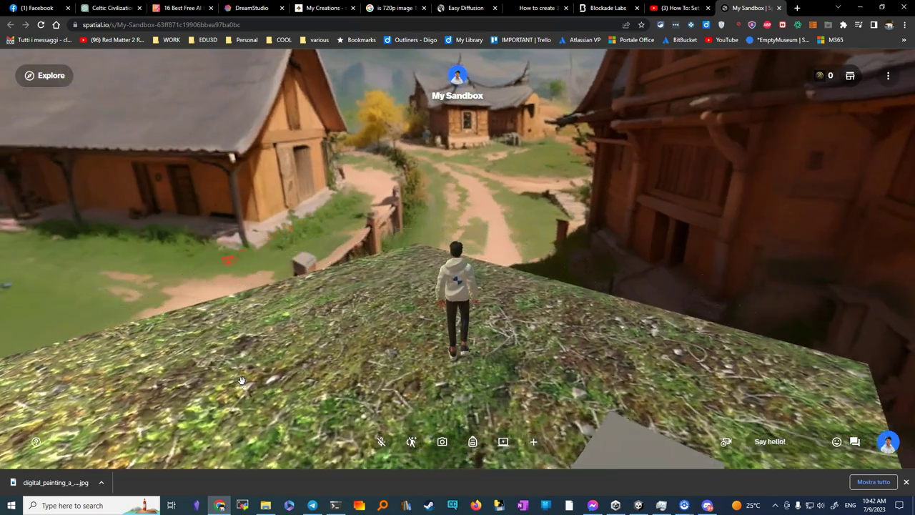
{"action": "key", "text": "d"}
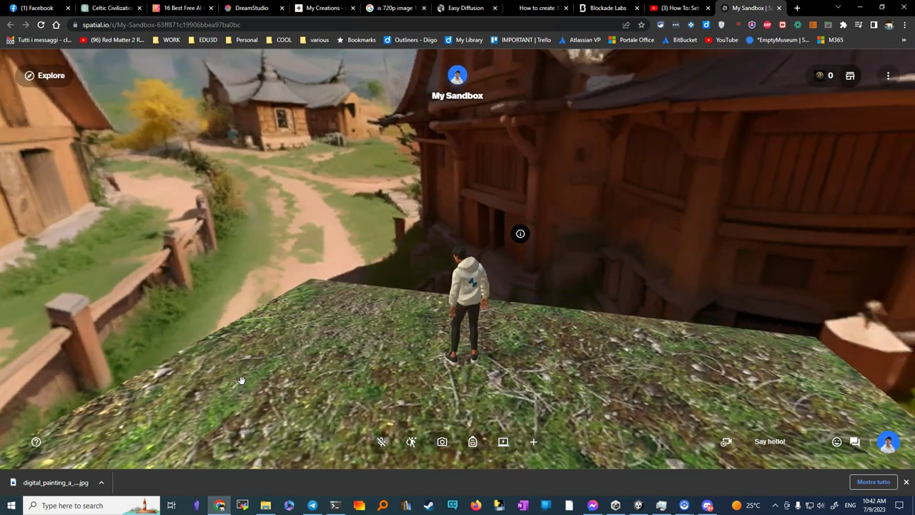
{"action": "key", "text": "d"}
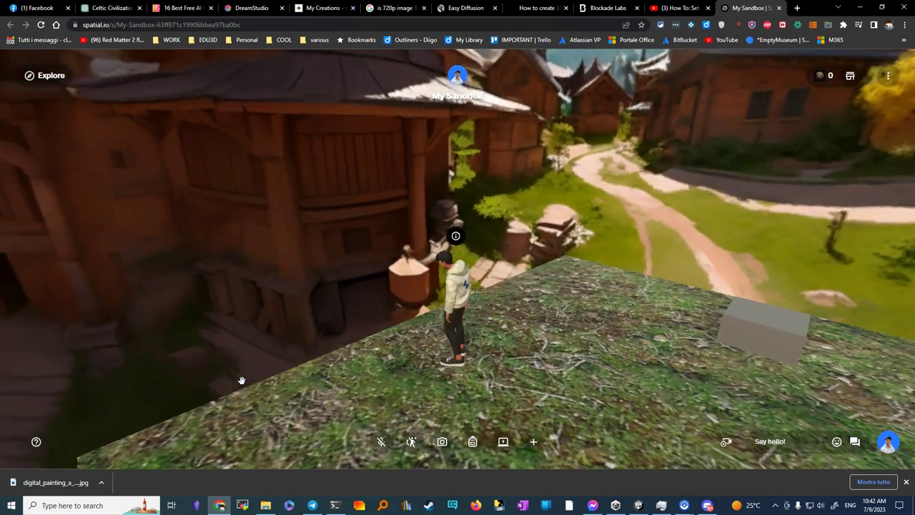
{"action": "key", "text": "a"}
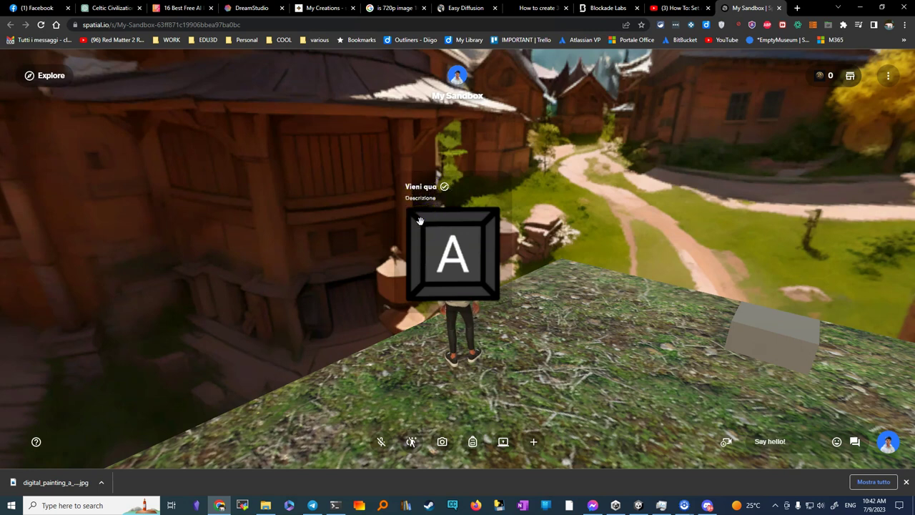
Step: Move the avatar away from the Point of Interest and back toward it to check its marker after the visit
{"action": "key", "text": "s"}
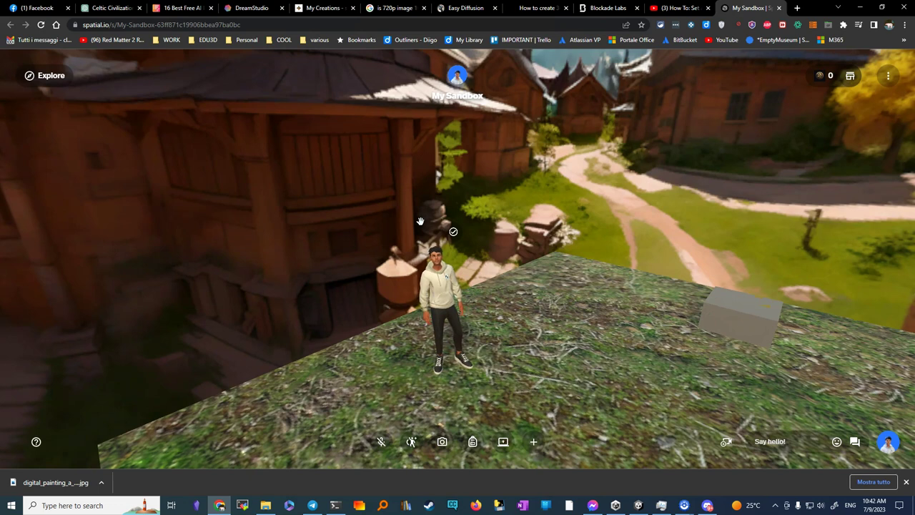
{"action": "key", "text": "a"}
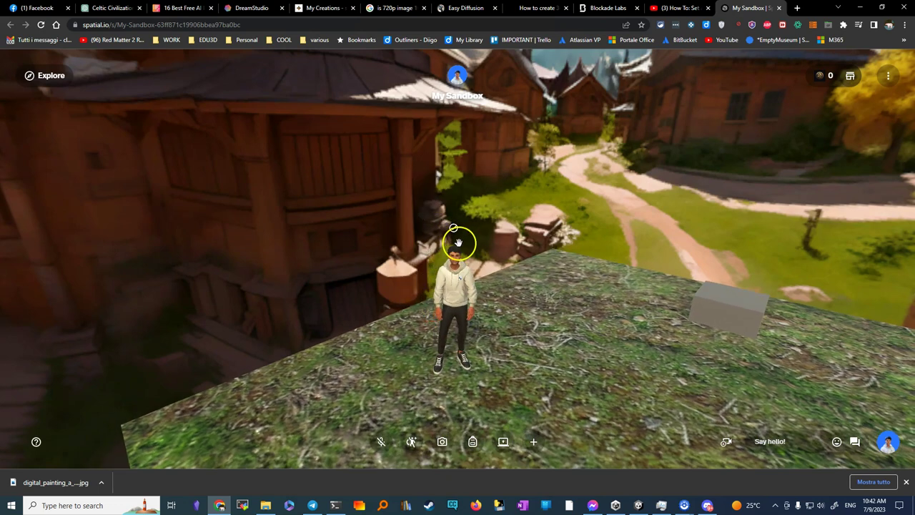
{"action": "key", "text": "s"}
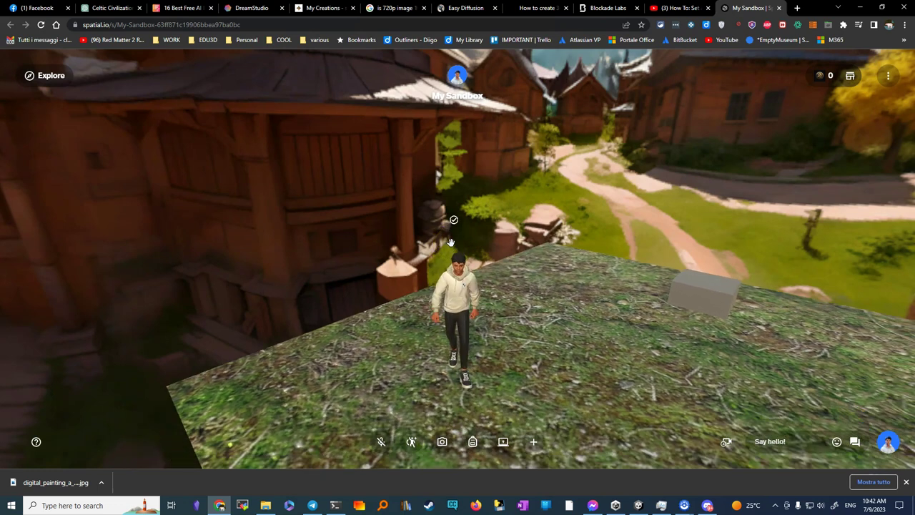
{"action": "key", "text": "w"}
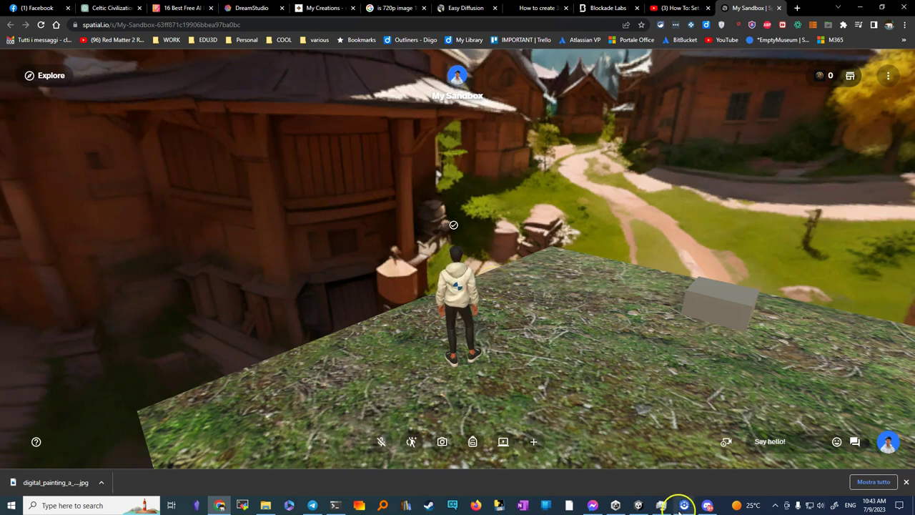
Step: Switch to Unity and add an empty Unity Event entry to the Point of Interest's On Text Displayed Event
{"action": "left_click", "coordinate": [642, 506]}
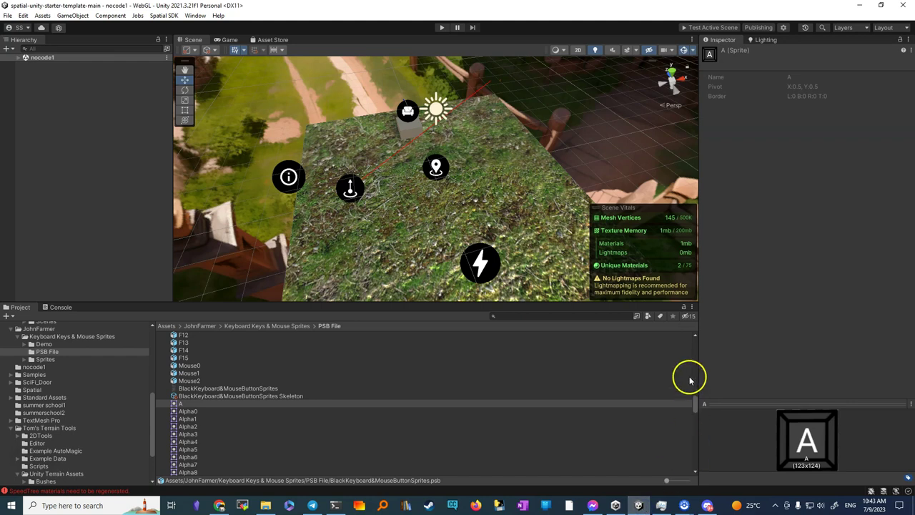
{"action": "left_click", "coordinate": [288, 177]}
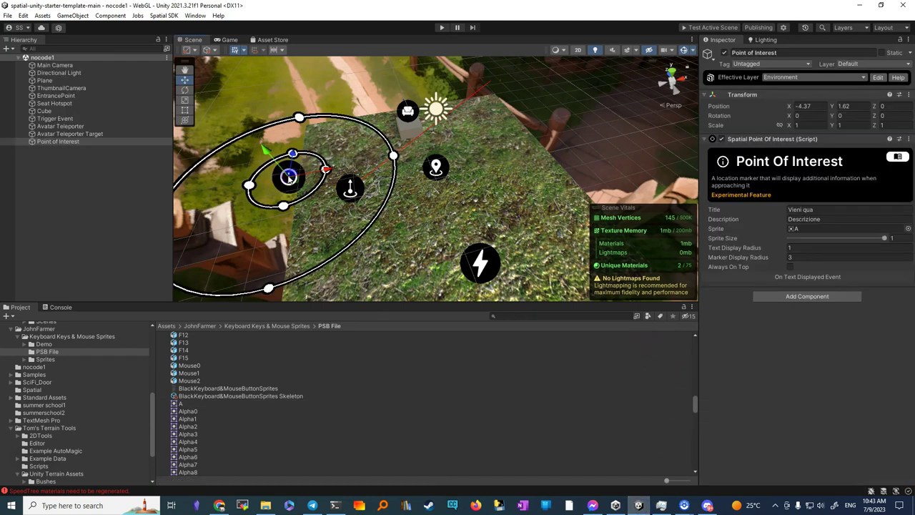
{"action": "left_click", "coordinate": [812, 278]}
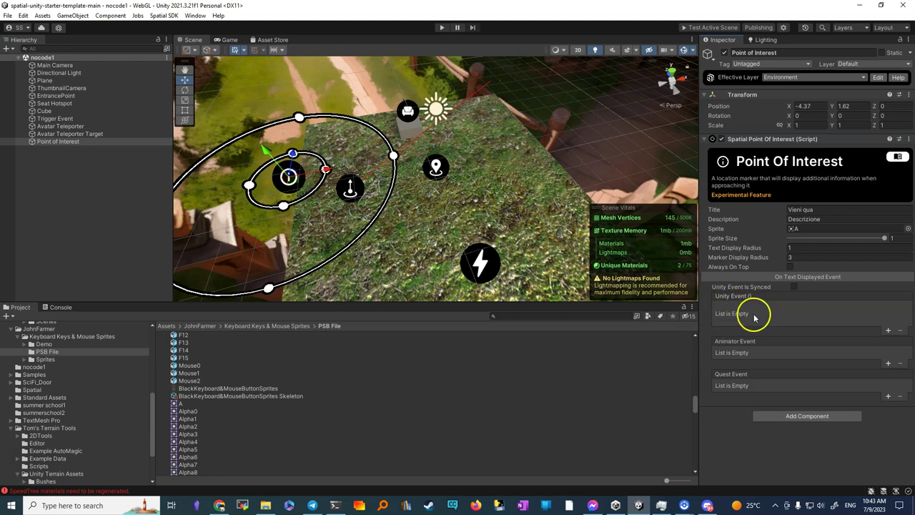
{"action": "left_click", "coordinate": [889, 331]}
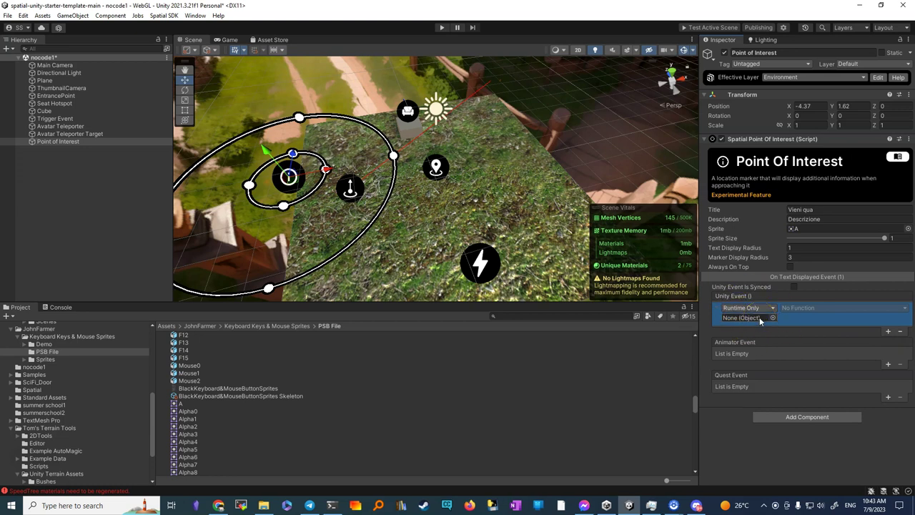
{"action": "left_click_drag", "start_coordinate": [406, 252], "coordinate": [260, 238], "text": "alt"}
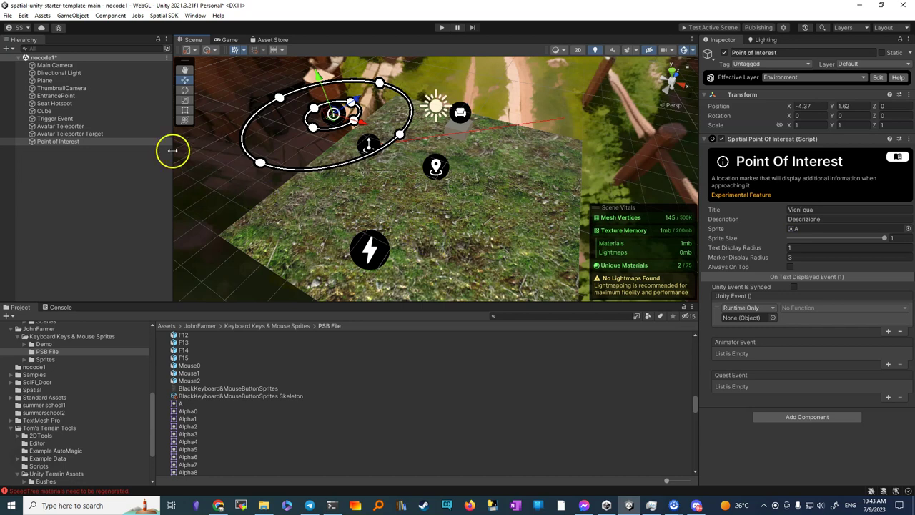
Step: Delete the Point of Interest, Avatar Teleporter Target, Avatar Teleporter, Trigger Event and Seat Hotspot from the nocode1 scene
{"action": "left_click", "coordinate": [51, 142]}
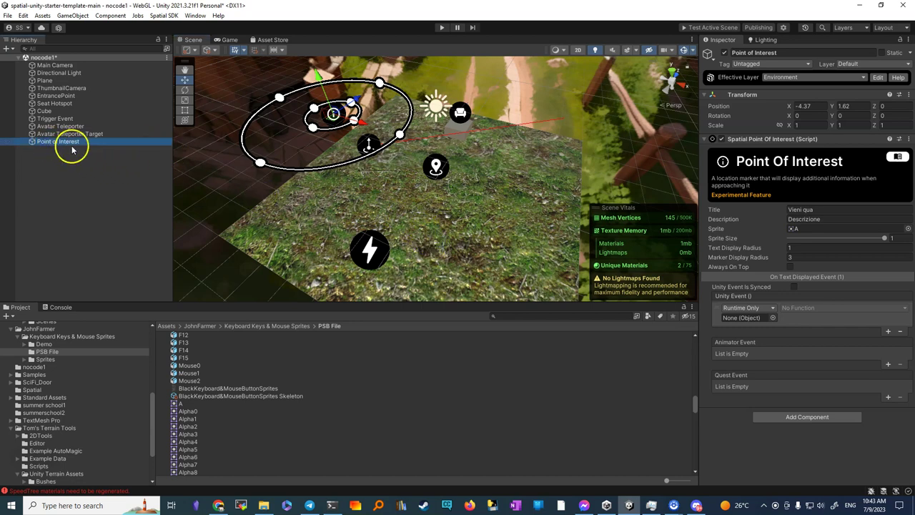
{"action": "key", "text": "Delete"}
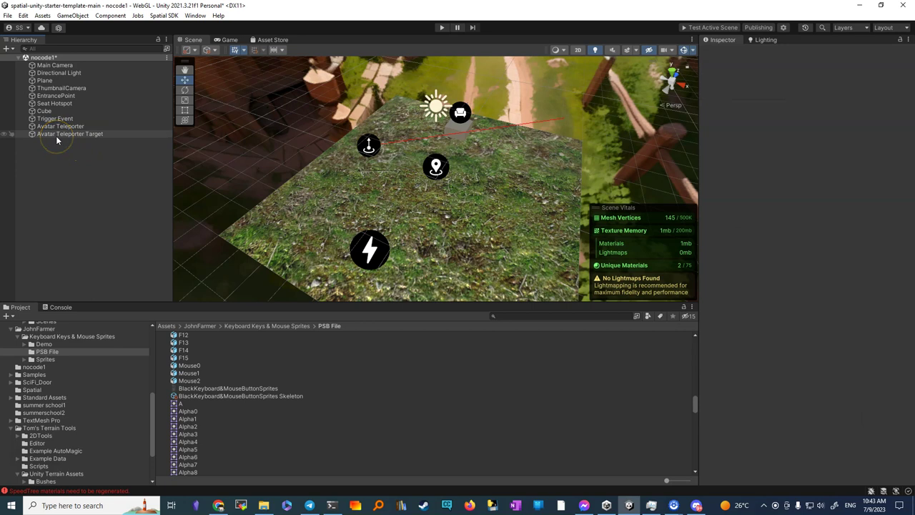
{"action": "left_click", "coordinate": [53, 134]}
{"action": "key", "text": "Delete"}
{"action": "left_click", "coordinate": [54, 127]}
{"action": "key", "text": "Delete"}
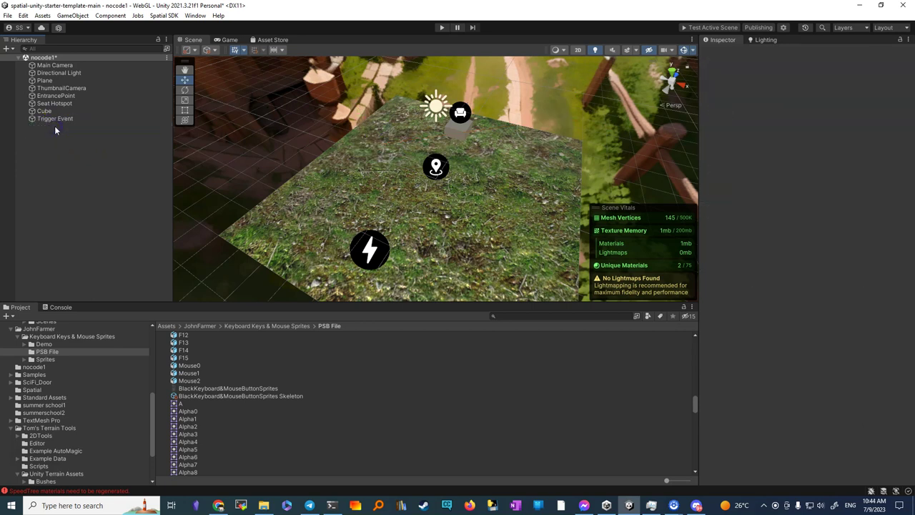
{"action": "left_click", "coordinate": [52, 120]}
{"action": "key", "text": "Delete"}
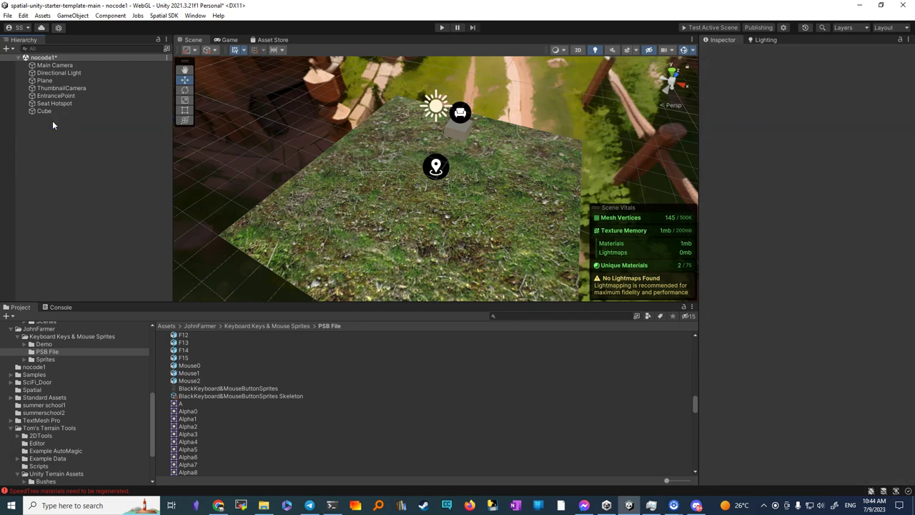
{"action": "left_click", "coordinate": [58, 105]}
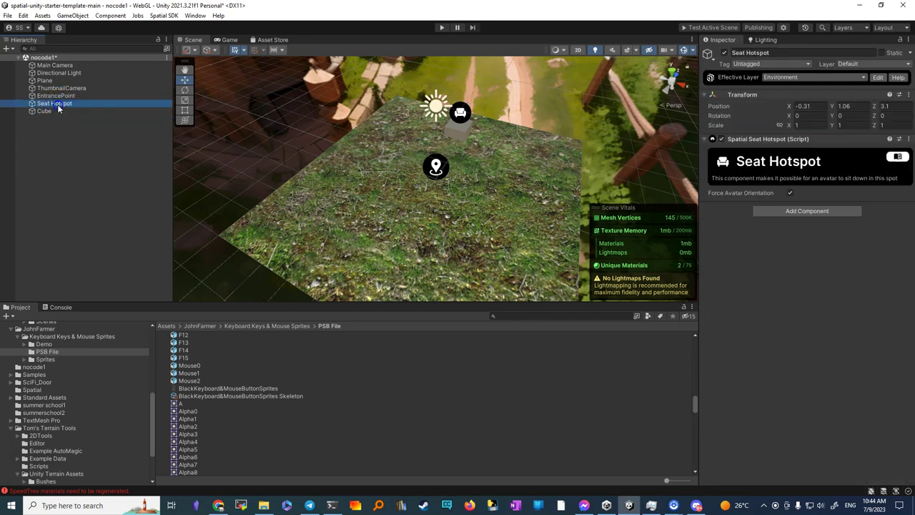
{"action": "key", "text": "Delete"}
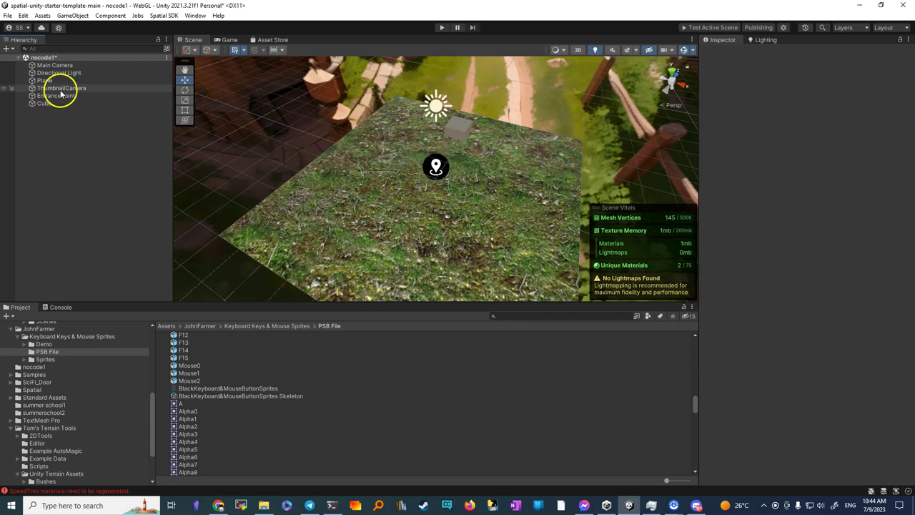
{"action": "left_click", "coordinate": [6, 49]}
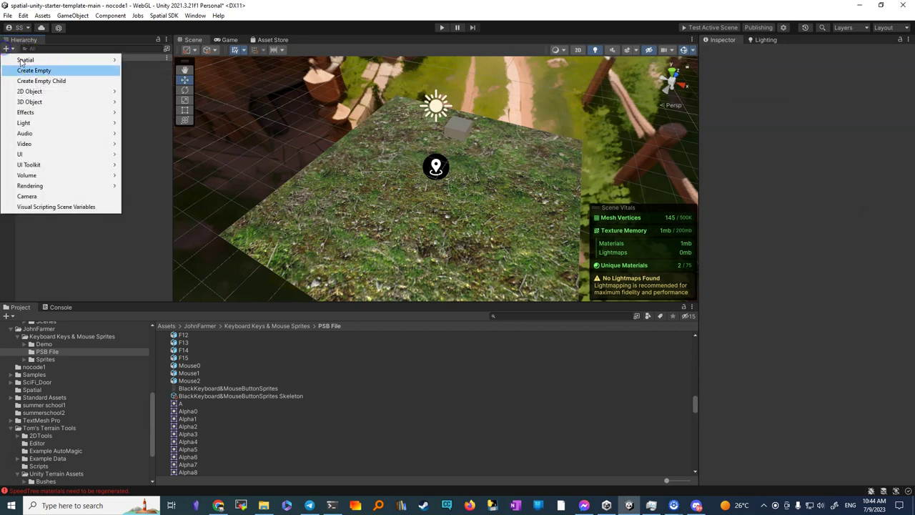
{"action": "left_click", "coordinate": [56, 60]}
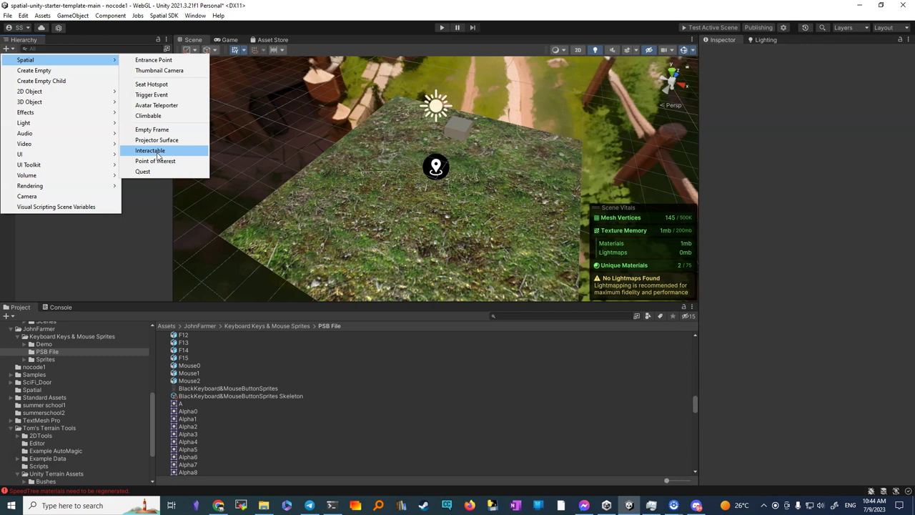
{"action": "left_click", "coordinate": [157, 156]}
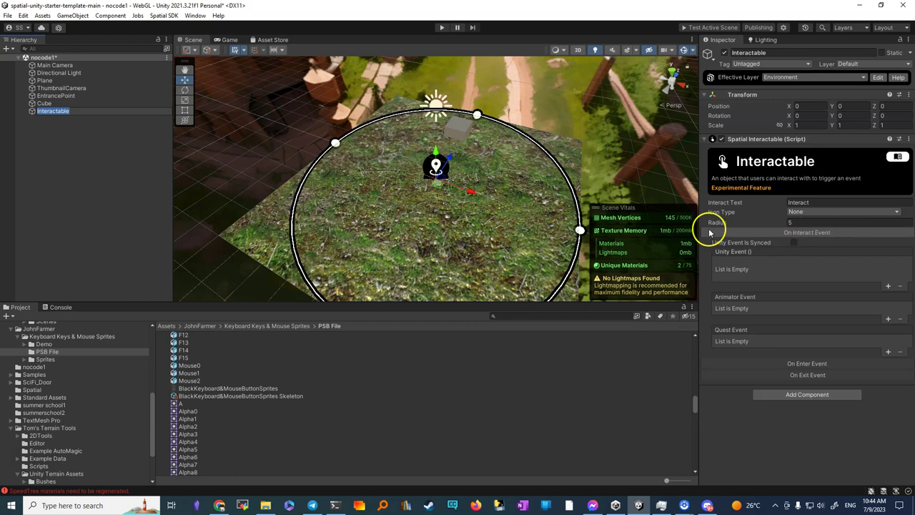
{"action": "left_click", "coordinate": [36, 113]}
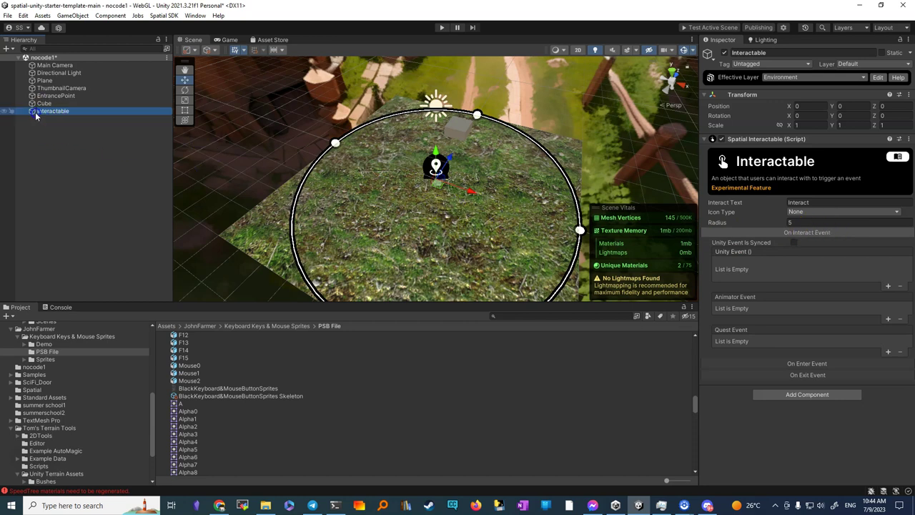
{"action": "left_click", "coordinate": [65, 125]}
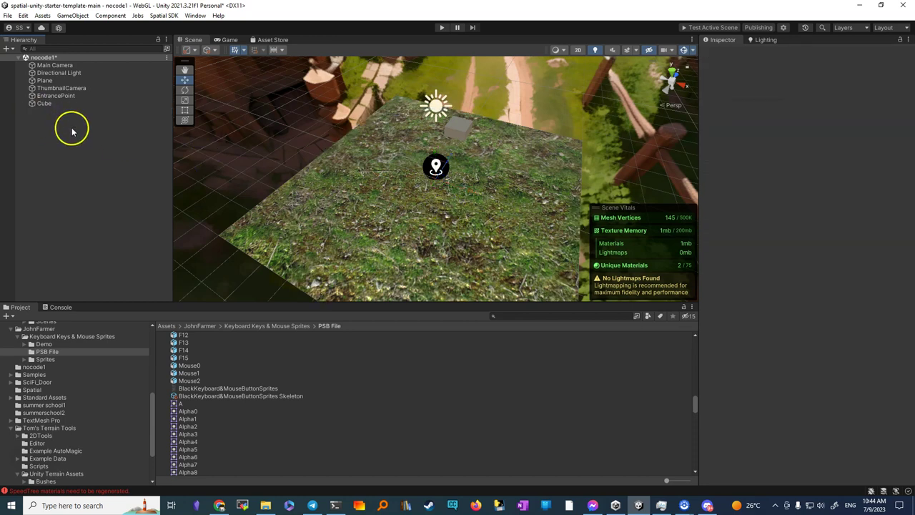
Step: Add a Spatial Empty Frame to the nocode1 scene
{"action": "left_click", "coordinate": [7, 48]}
{"action": "mouse_move", "coordinate": [42, 60]}
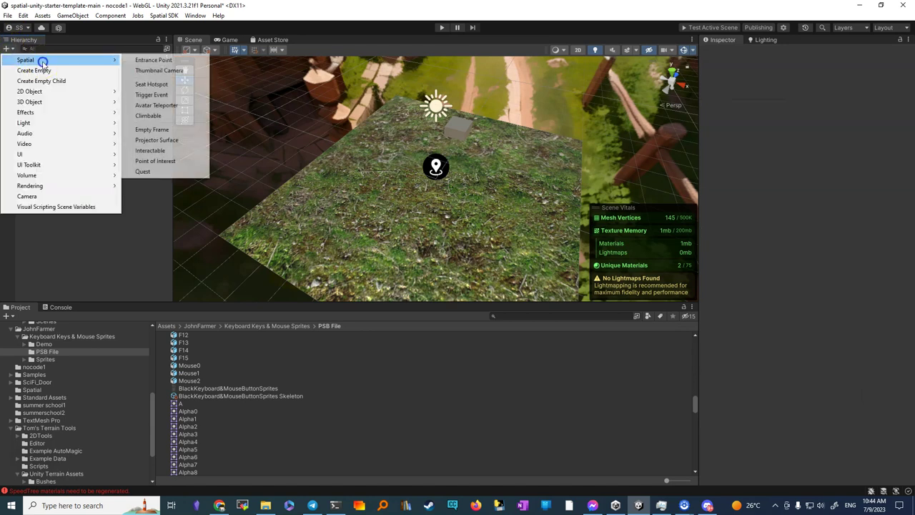
{"action": "left_click", "coordinate": [153, 130]}
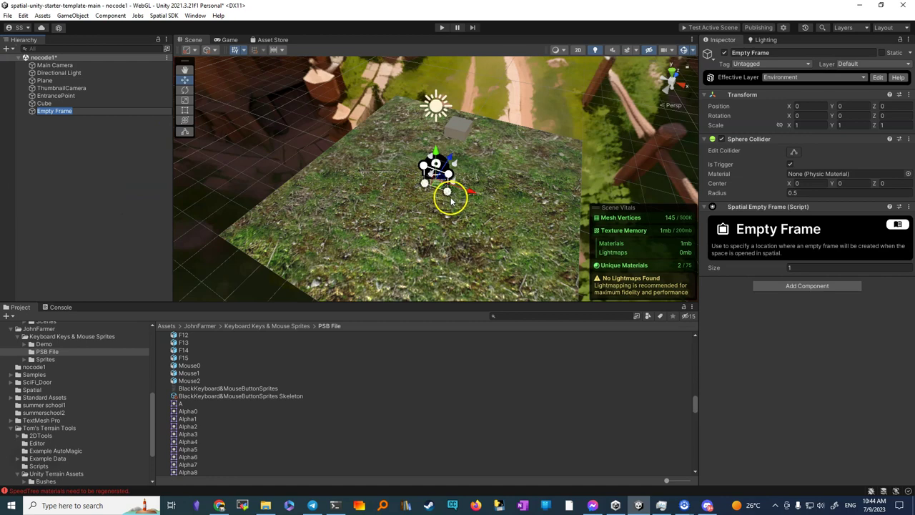
Step: Move the Empty Frame above the plane to about Y 2.32 and back to about Z -1.67
{"action": "left_click_drag", "start_coordinate": [456, 201], "coordinate": [213, 187], "text": "alt"}
{"action": "left_click_drag", "start_coordinate": [439, 156], "coordinate": [437, 92]}
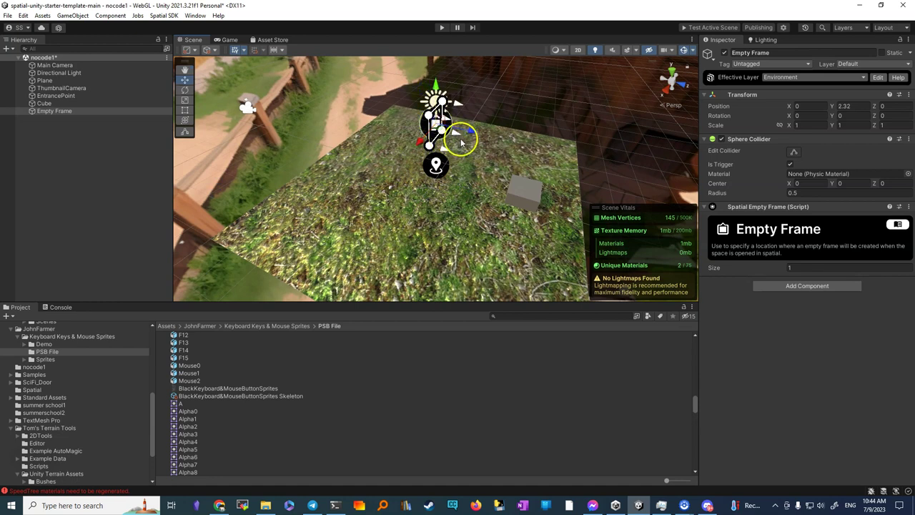
{"action": "left_click_drag", "start_coordinate": [474, 131], "coordinate": [380, 123]}
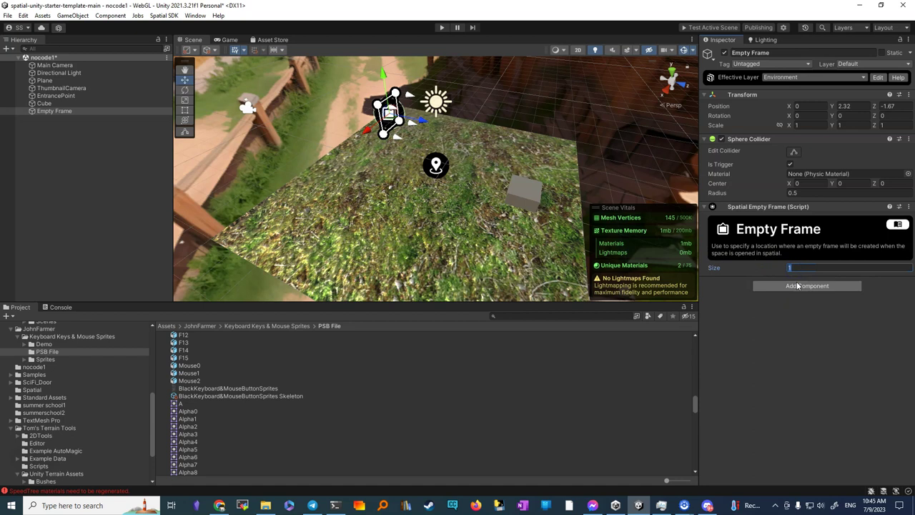
Step: Set the Empty Frame's size to 3 and test the active scene in the sandbox, closing the earlier sandbox tab
{"action": "type", "text": "3"}
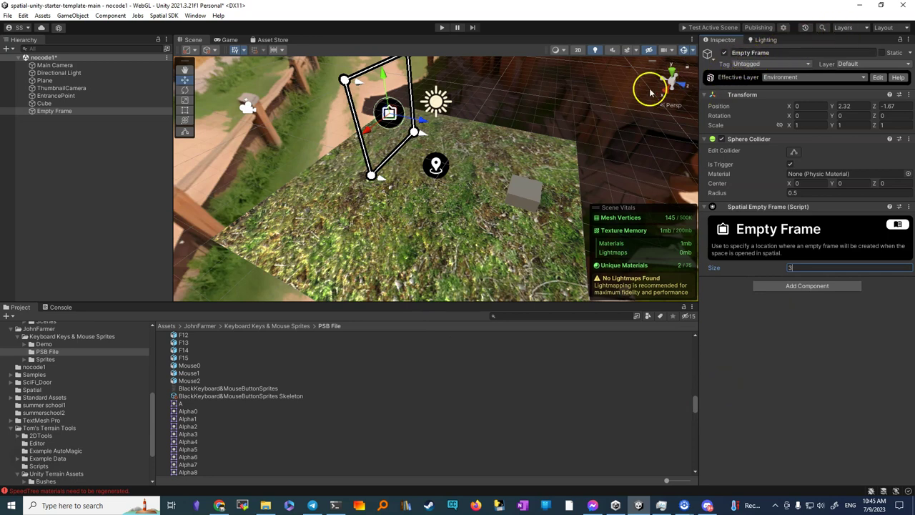
{"action": "left_click", "coordinate": [714, 29]}
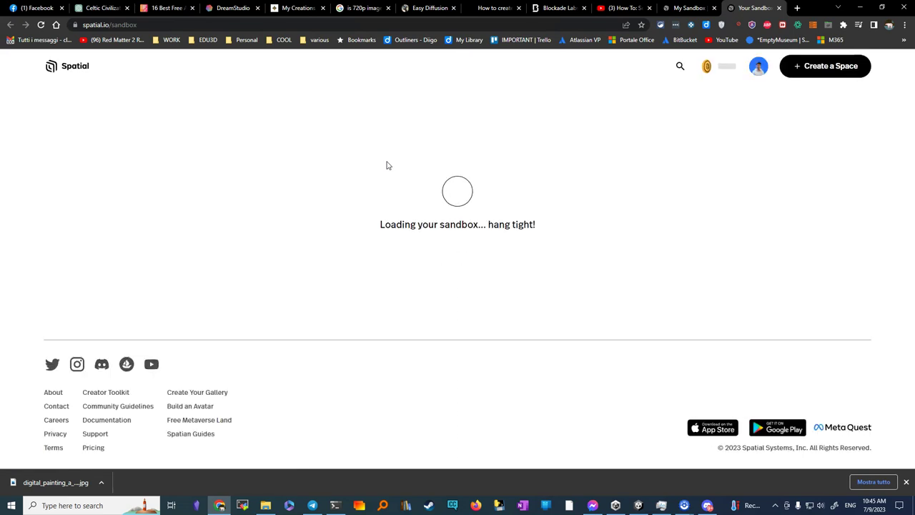
{"action": "left_click", "coordinate": [715, 8]}
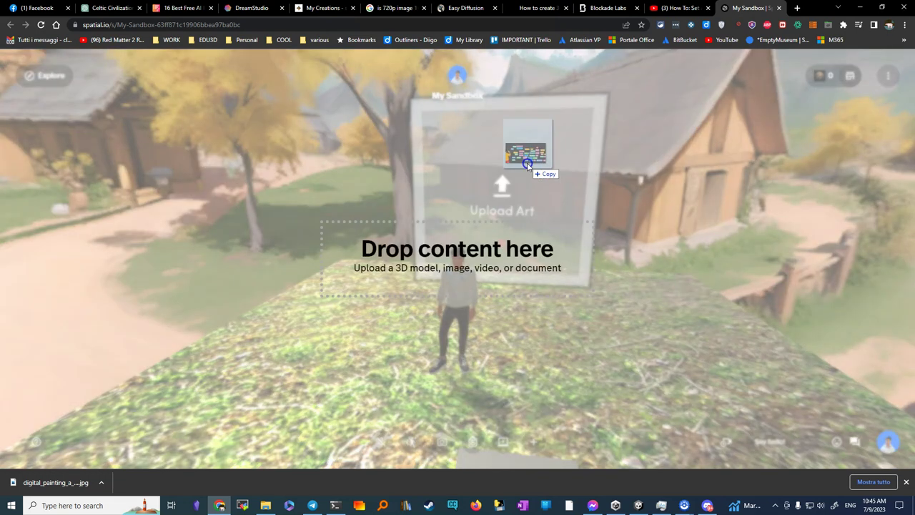
Step: Upload the person_trying_to_code image into the sandbox and place it on the grass away from the empty frame
{"action": "left_click_drag", "start_coordinate": [527, 163], "coordinate": [505, 210]}
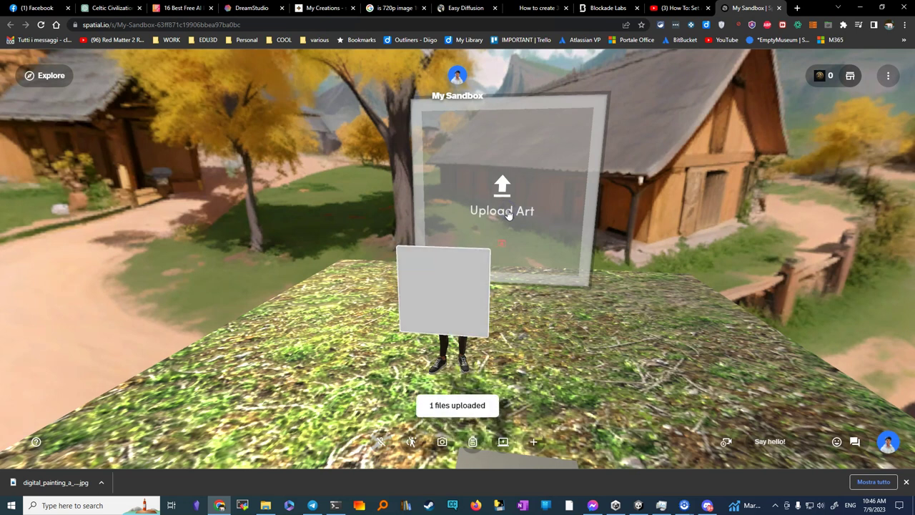
{"action": "left_click_drag", "start_coordinate": [464, 302], "coordinate": [624, 294]}
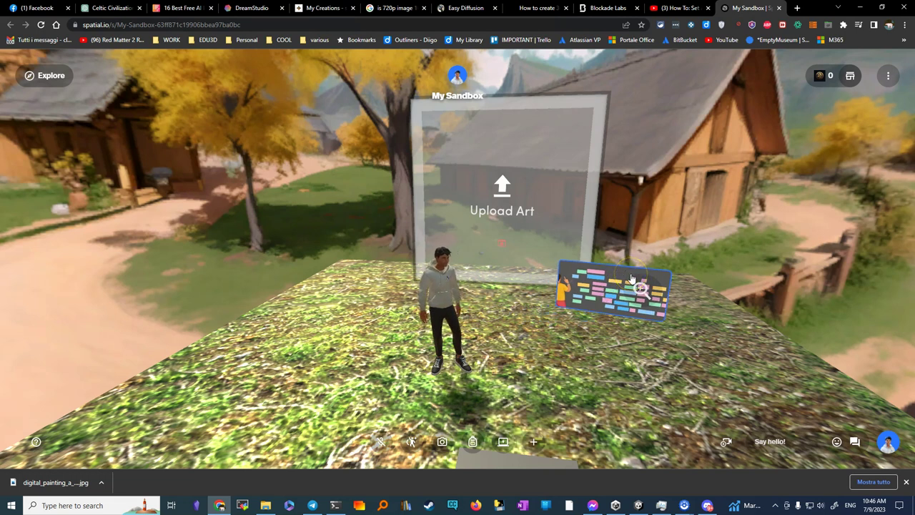
{"action": "left_click_drag", "start_coordinate": [631, 278], "coordinate": [681, 334]}
Step: Fill the Upload Art frame with the recent image of the hooded woman
{"action": "left_click", "coordinate": [513, 206]}
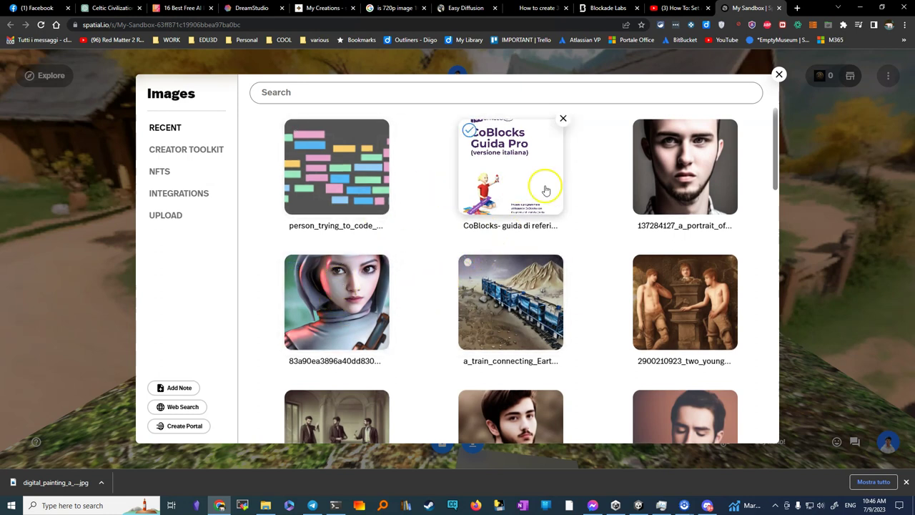
{"action": "left_click", "coordinate": [372, 275]}
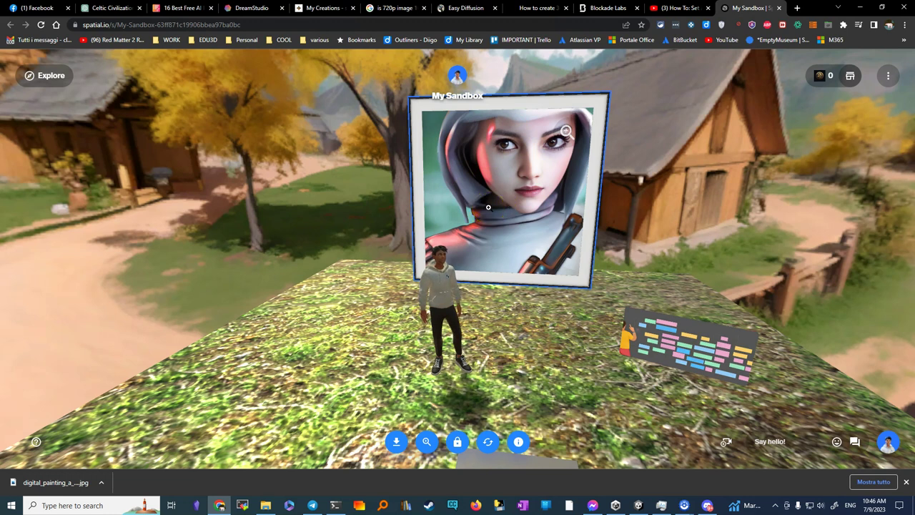
{"action": "left_click", "coordinate": [674, 311]}
{"action": "left_click", "coordinate": [676, 368]}
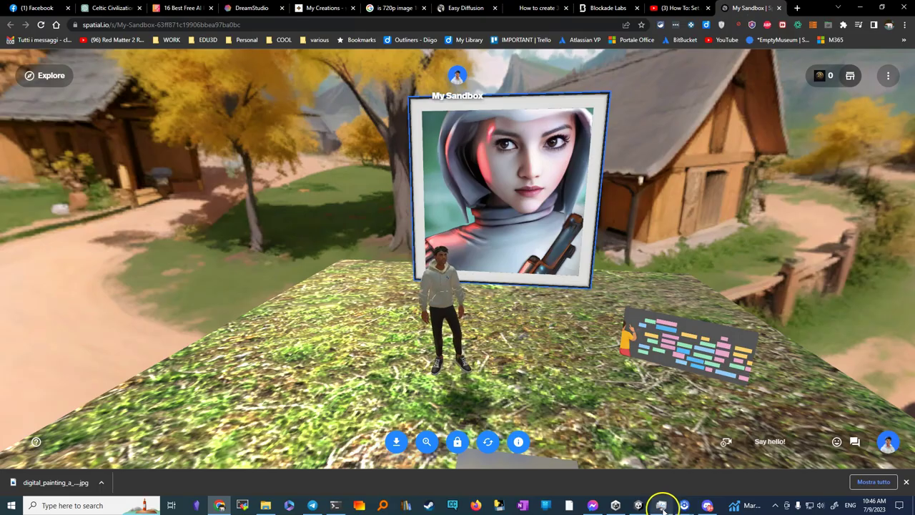
Step: Switch back to the nocode1 scene in Unity
{"action": "left_click", "coordinate": [638, 506]}
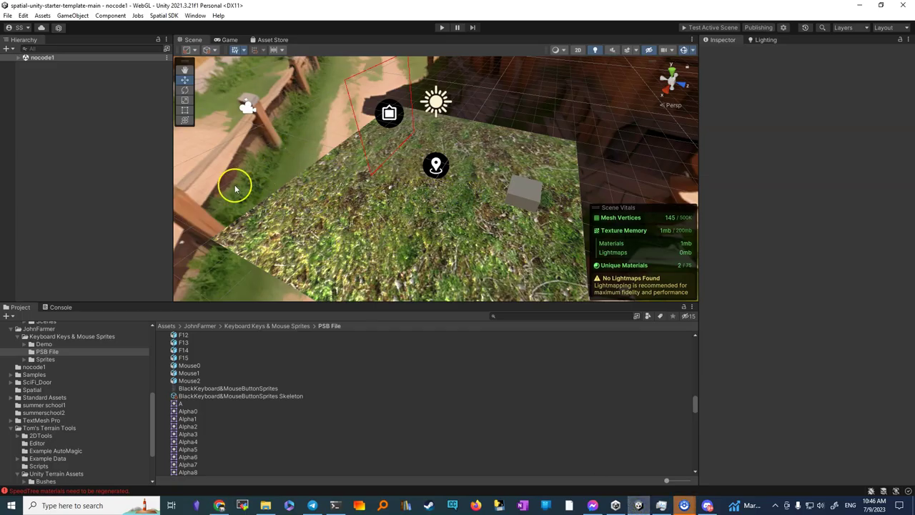
{"action": "left_click", "coordinate": [10, 50]}
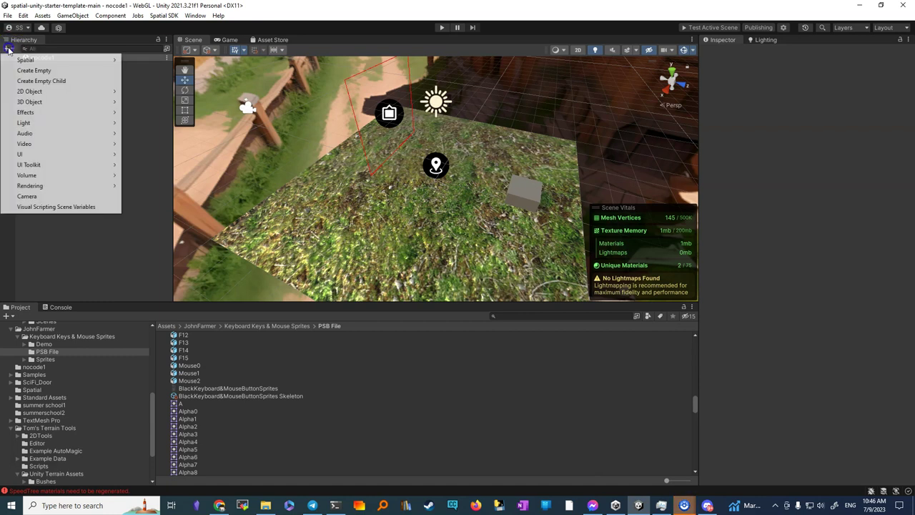
{"action": "mouse_move", "coordinate": [37, 63]}
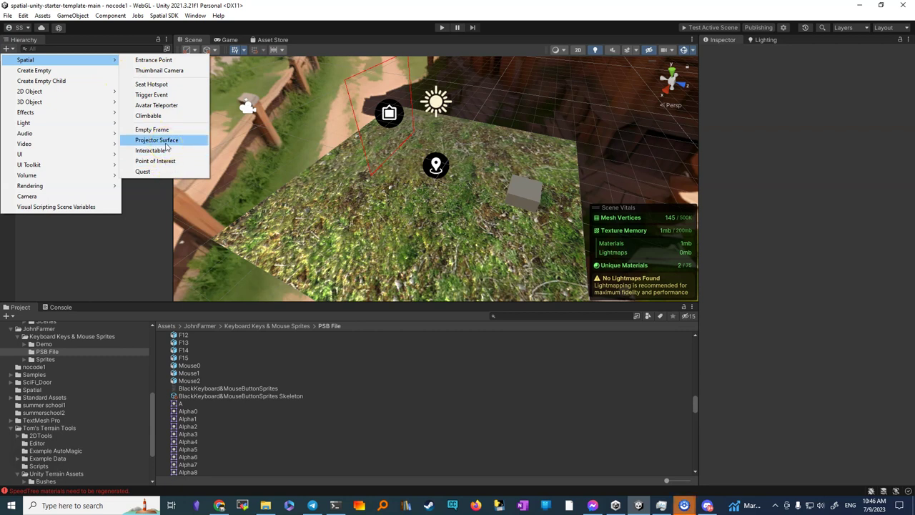
{"action": "left_click", "coordinate": [140, 238]}
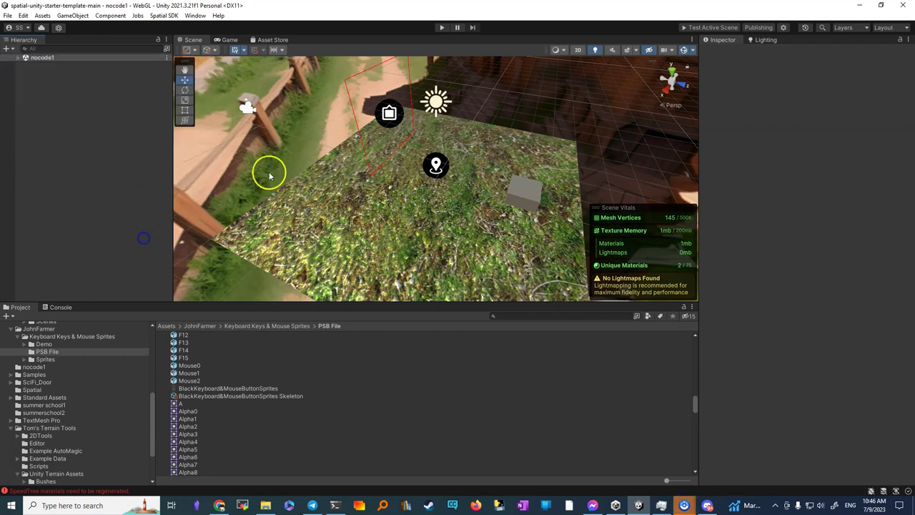
Step: Delete the Empty Frame from the nocode1 scene
{"action": "left_click", "coordinate": [19, 57]}
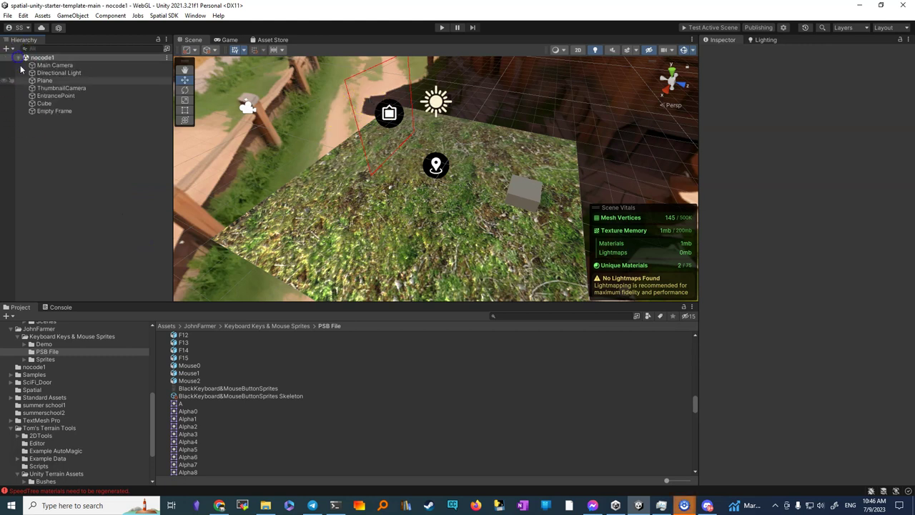
{"action": "left_click", "coordinate": [55, 111]}
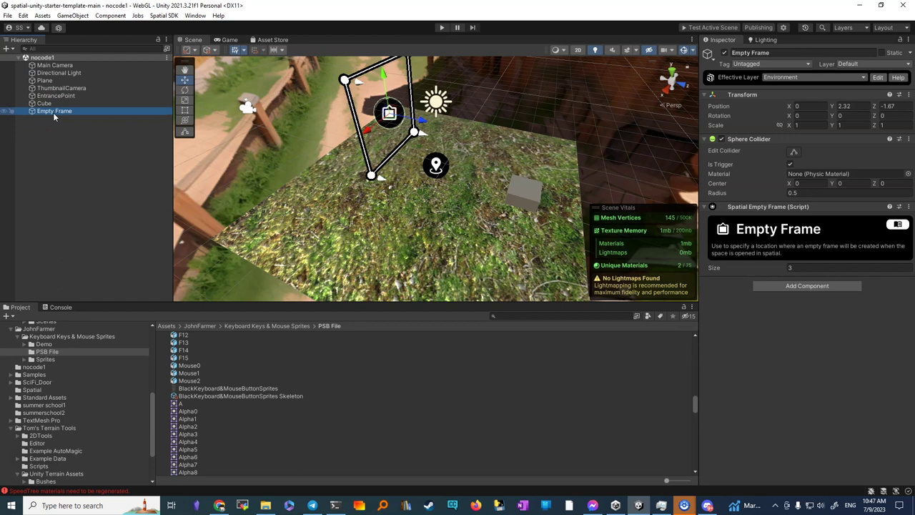
{"action": "key", "text": "Delete"}
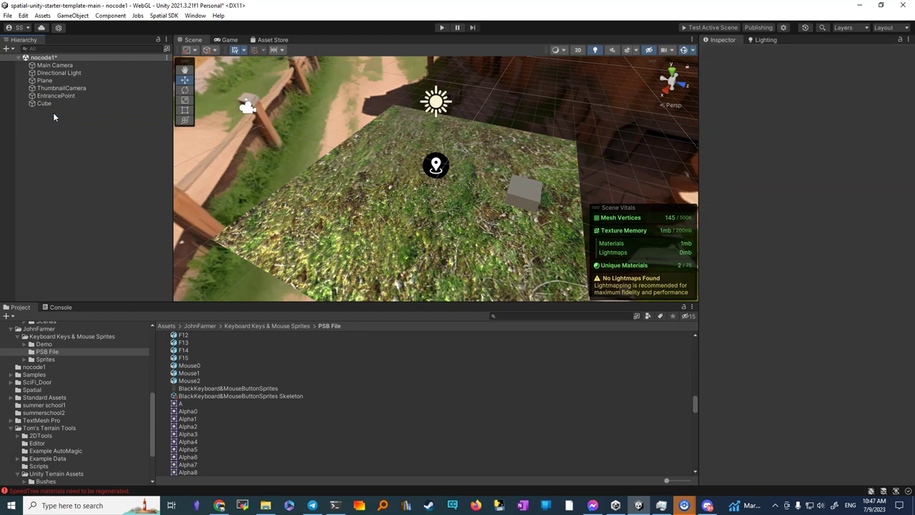
Step: Add a Spatial Projector Surface to the scene and move it back to about Z -4.27
{"action": "left_click", "coordinate": [5, 48]}
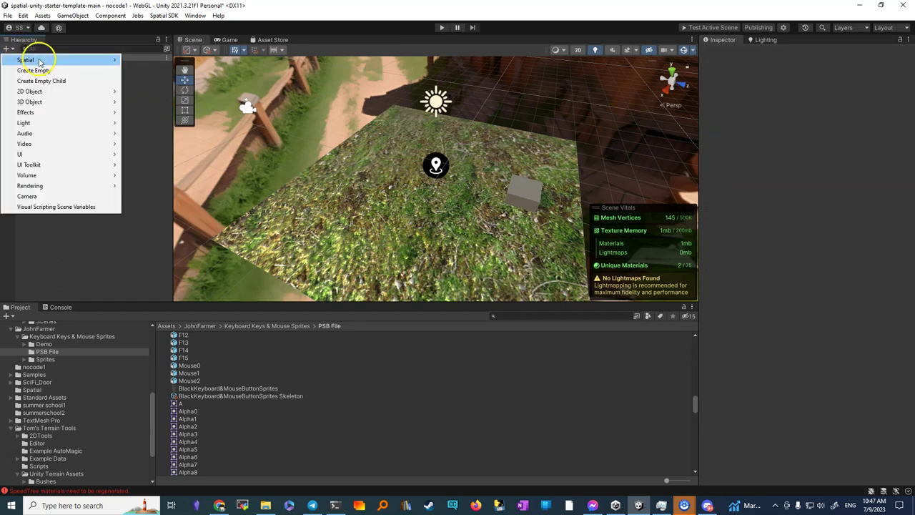
{"action": "mouse_move", "coordinate": [85, 60]}
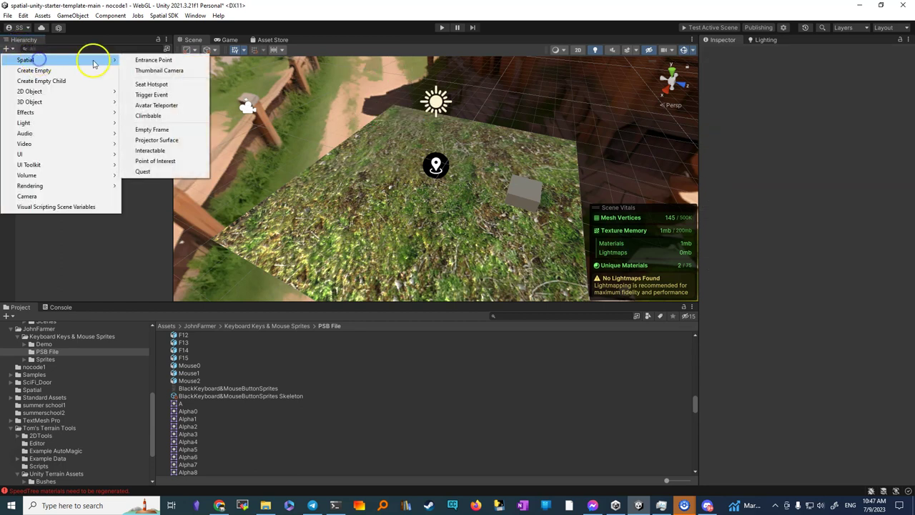
{"action": "left_click", "coordinate": [148, 140]}
{"action": "left_click_drag", "start_coordinate": [474, 194], "coordinate": [378, 170]}
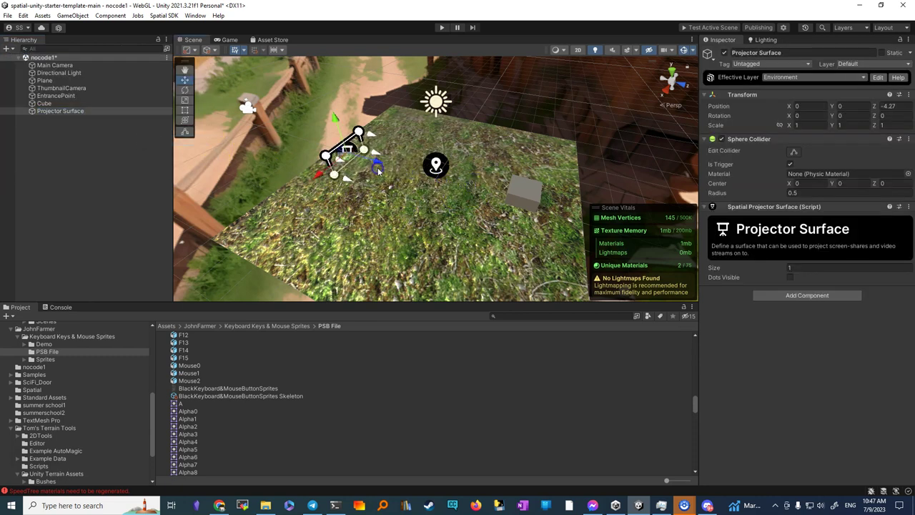
Step: Set the Projector Surface's size to 4 and raise it above the plane
{"action": "left_click", "coordinate": [802, 268]}
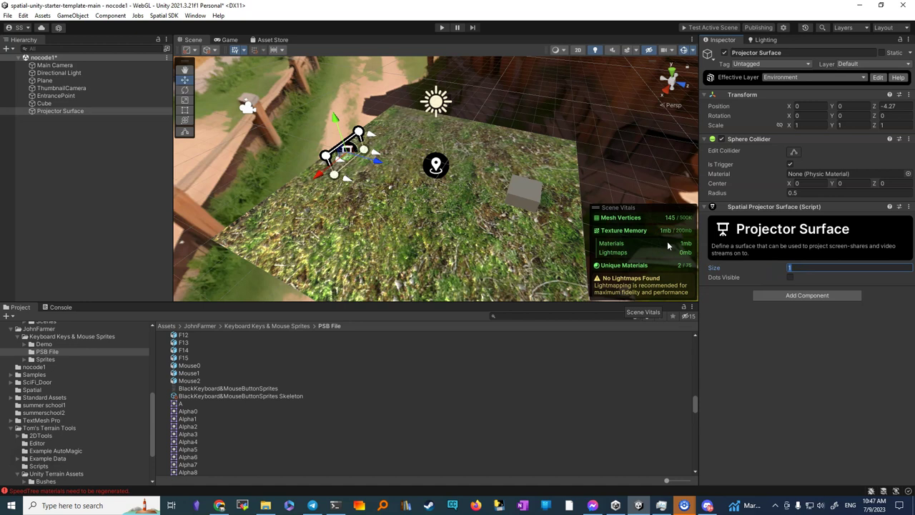
{"action": "type", "text": "4"}
{"action": "left_click_drag", "start_coordinate": [339, 123], "coordinate": [331, 89]}
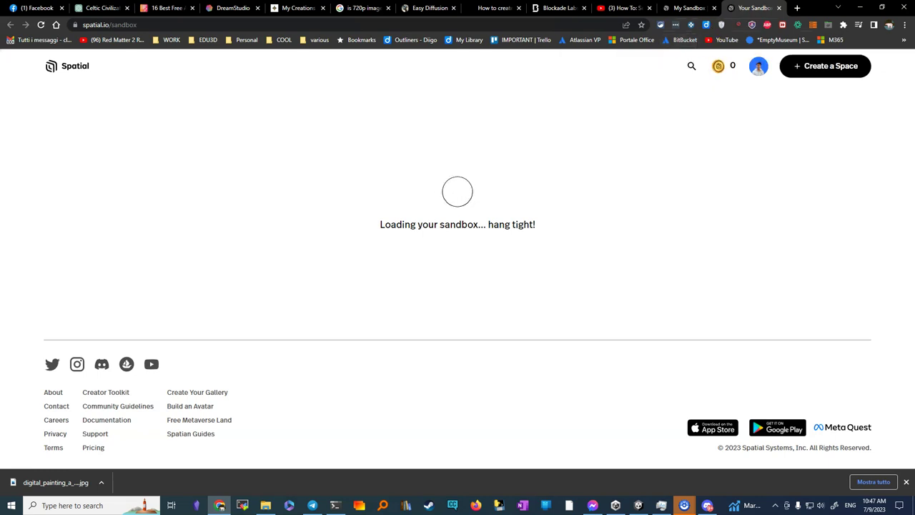
Step: Keep only the new sandbox tab, look around the framed picture from the side, and close the sandbox
{"action": "left_click", "coordinate": [714, 8]}
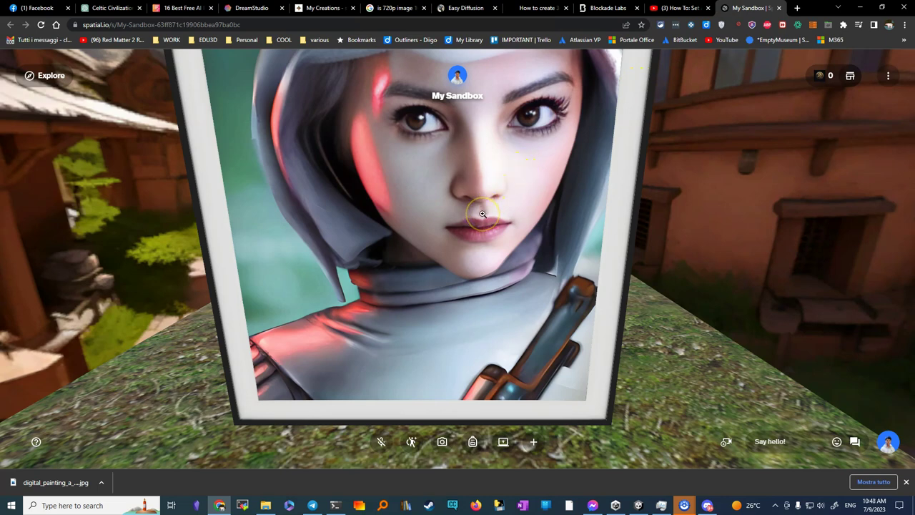
{"action": "mouse_move", "coordinate": [497, 223]}
{"action": "left_mouse_down"}
{"action": "mouse_move", "coordinate": [357, 133]}
{"action": "mouse_move", "coordinate": [168, 179]}
{"action": "mouse_move", "coordinate": [123, 200]}
{"action": "mouse_move", "coordinate": [2, 214]}
{"action": "mouse_move", "coordinate": [47, 229]}
{"action": "mouse_move", "coordinate": [10, 225]}
{"action": "left_mouse_up"}
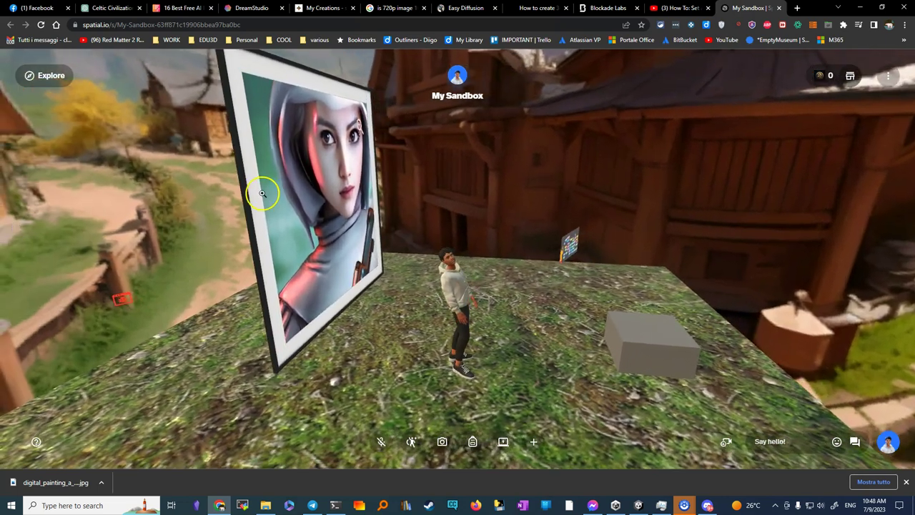
{"action": "left_click", "coordinate": [778, 8]}
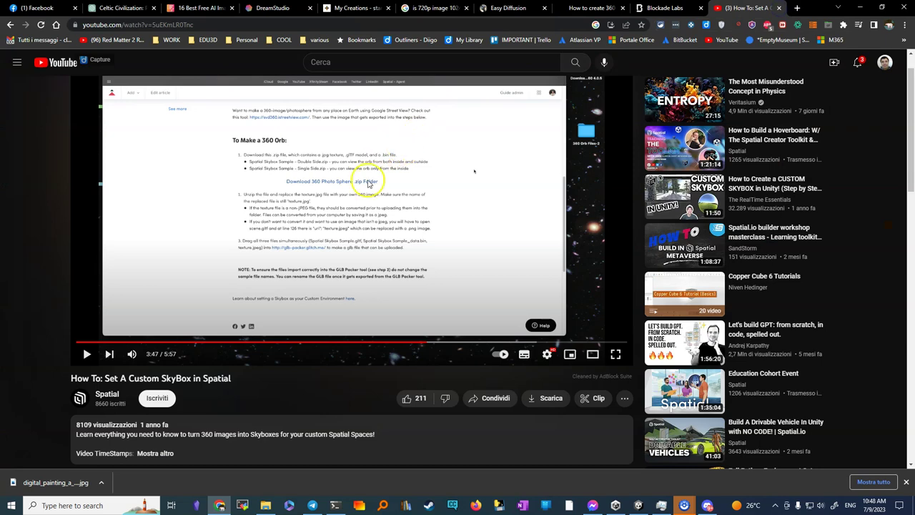
Step: Switch to Unity and expand the nocode1 scene's object list
{"action": "left_click", "coordinate": [638, 505]}
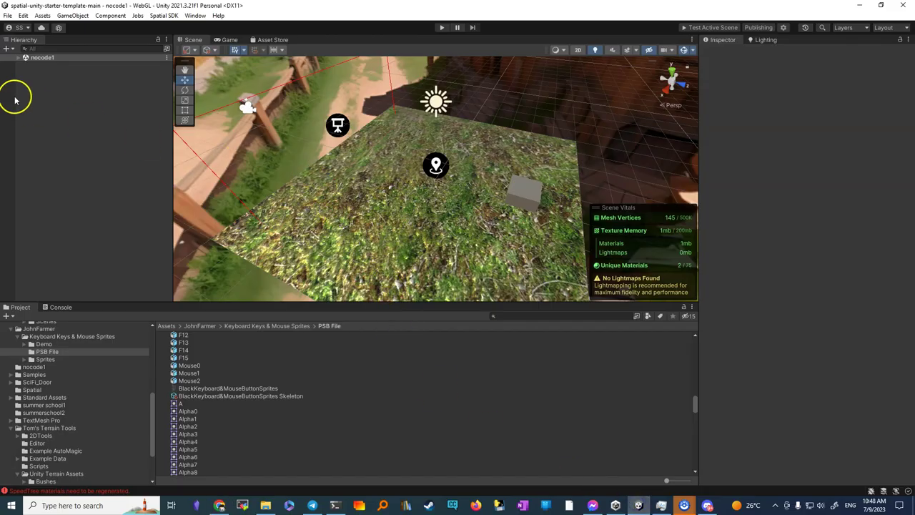
{"action": "left_click", "coordinate": [18, 58]}
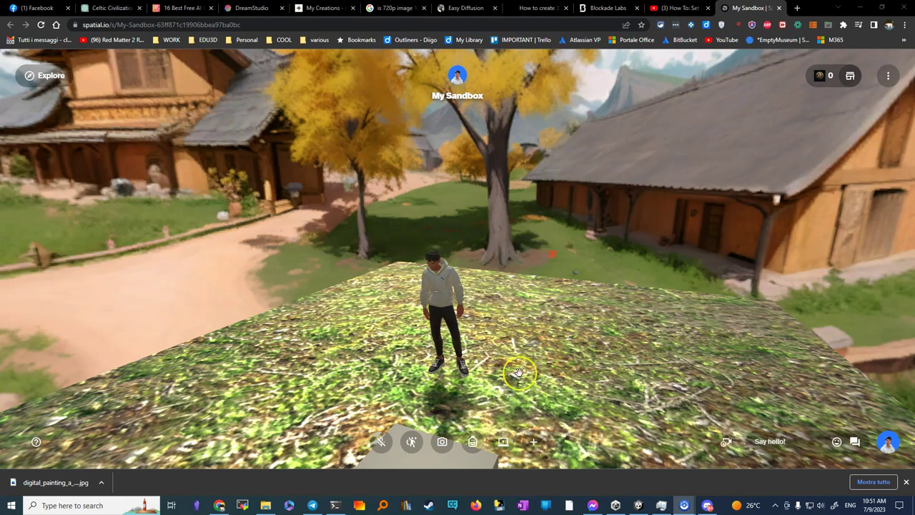
Step: Turn the view and walk the avatar across the grass platform to examine the sandbox surroundings
{"action": "left_click_drag", "start_coordinate": [519, 336], "coordinate": [666, 329]}
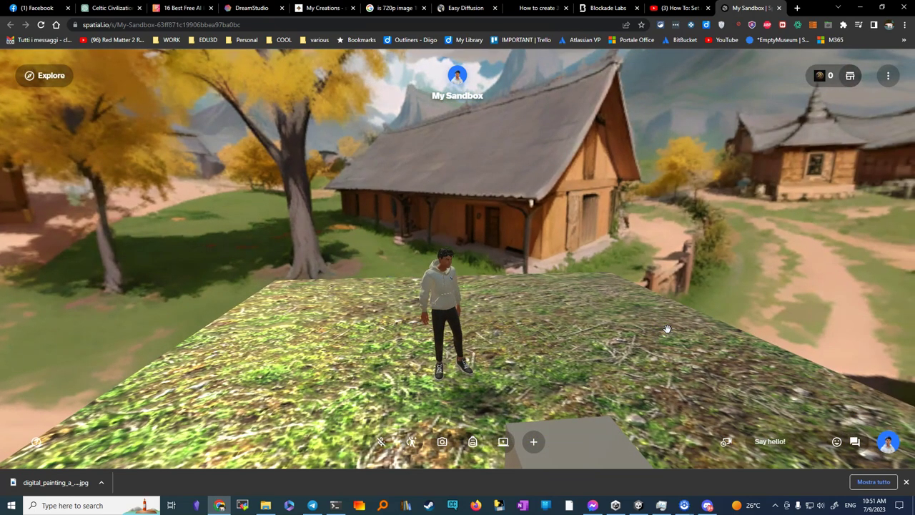
{"action": "key", "text": "Right"}
{"action": "key", "text": "Left"}
{"action": "key", "text": "Up"}
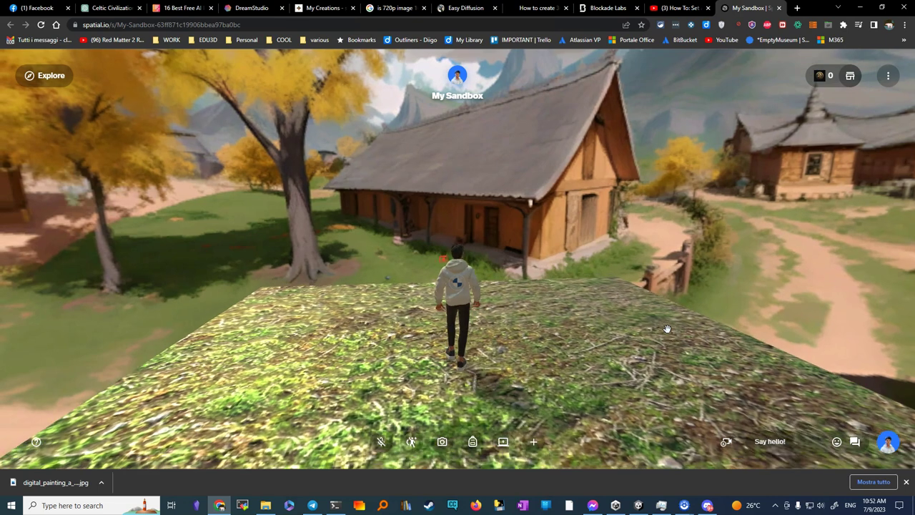
{"action": "key", "text": "Up"}
{"action": "key", "text": "Right"}
{"action": "key", "text": "Left"}
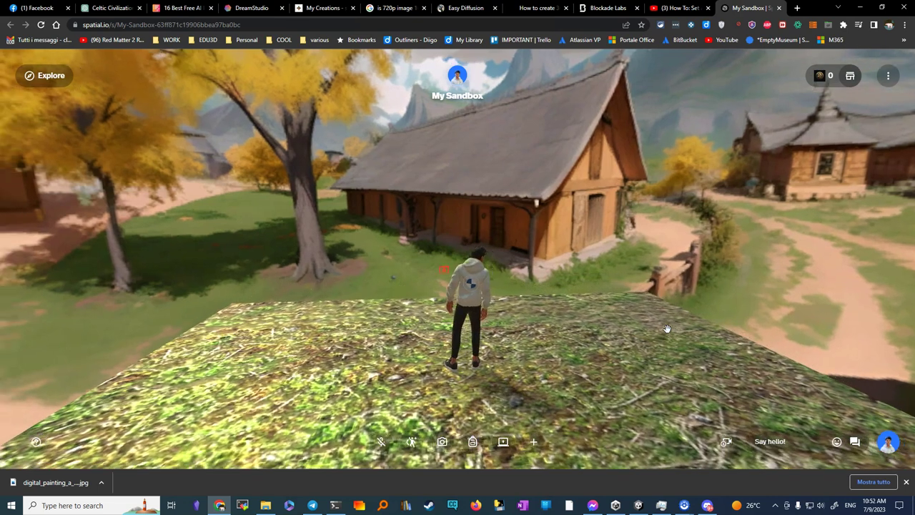
{"action": "key", "text": "Left"}
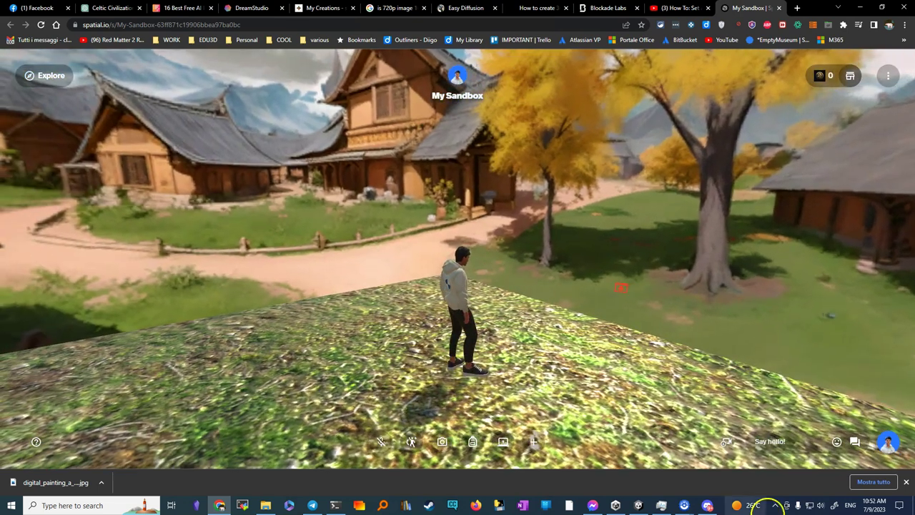
Step: Add the recent image of the hooded woman to the sandbox and lock it in place
{"action": "left_click", "coordinate": [536, 439]}
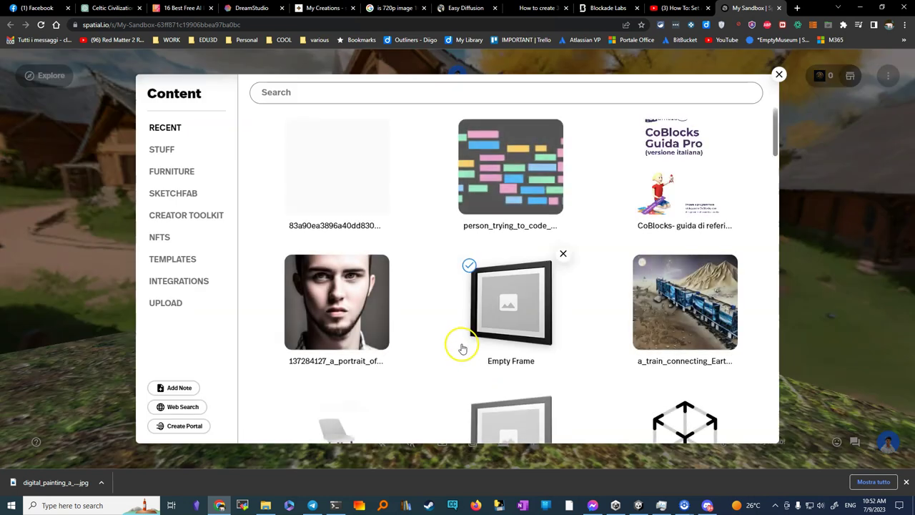
{"action": "left_click", "coordinate": [363, 178]}
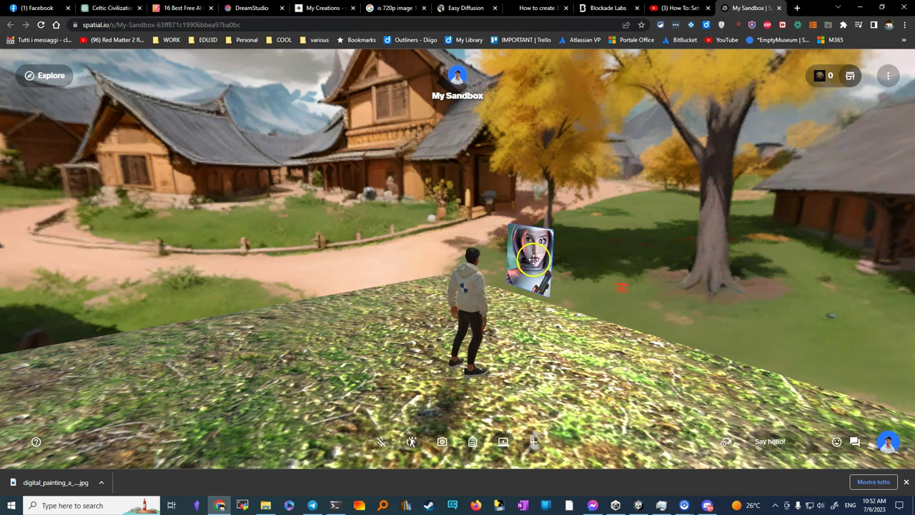
{"action": "left_click", "coordinate": [533, 258]}
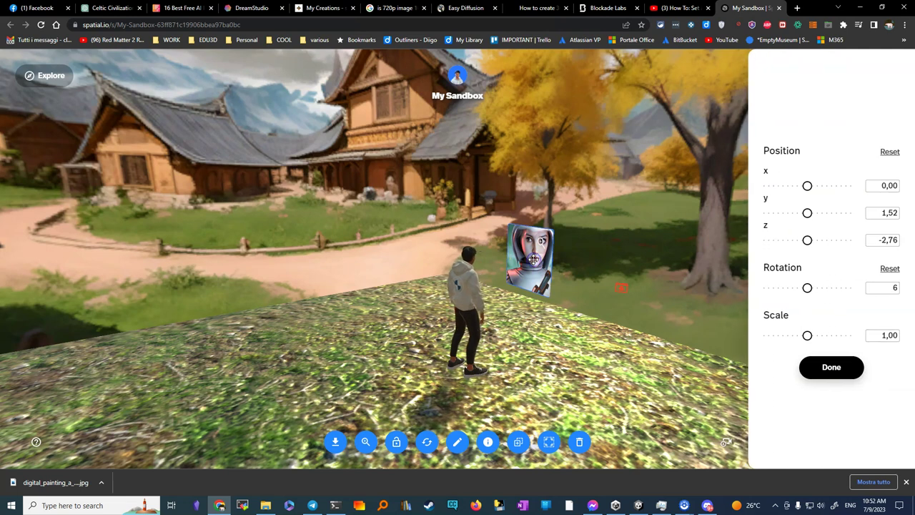
{"action": "left_click", "coordinate": [398, 443]}
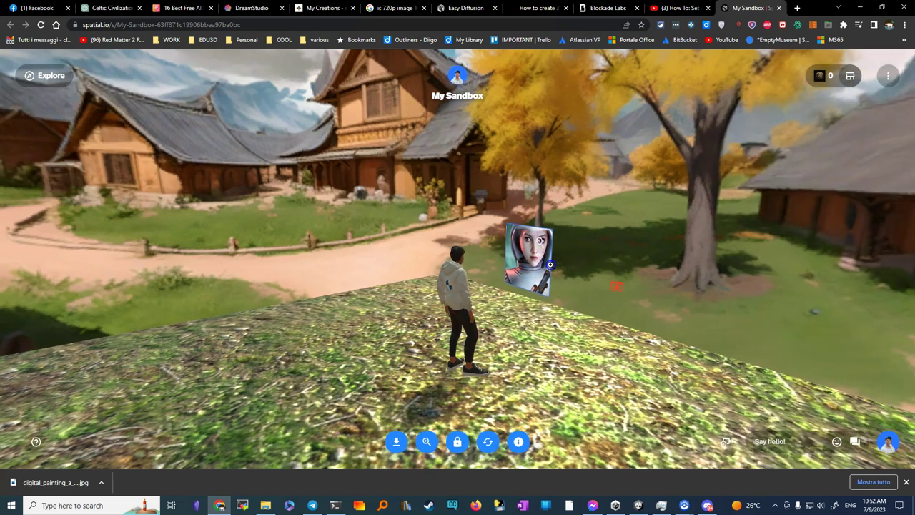
Step: Unlock the picture of the woman in the sandbox and delete it, leaving the grass platform without the image
{"action": "mouse_move", "coordinate": [550, 264]}
{"action": "left_mouse_down"}
{"action": "mouse_move", "coordinate": [525, 242]}
{"action": "mouse_move", "coordinate": [548, 261]}
{"action": "mouse_move", "coordinate": [541, 275]}
{"action": "left_mouse_up"}
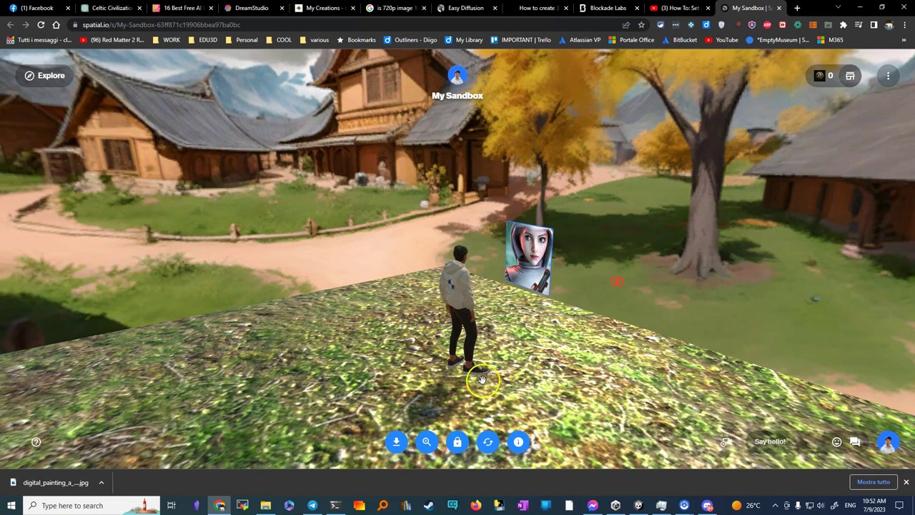
{"action": "left_click", "coordinate": [458, 442]}
{"action": "left_click", "coordinate": [533, 261]}
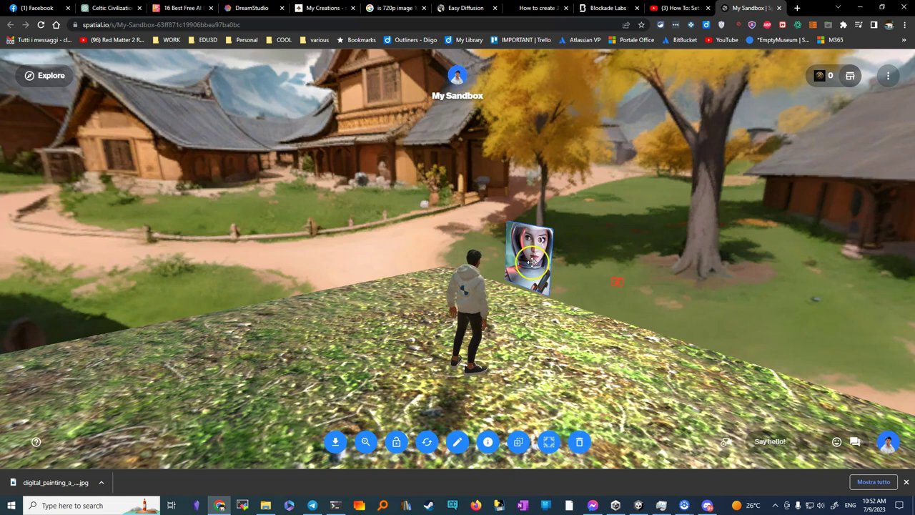
{"action": "left_click", "coordinate": [579, 442]}
{"action": "left_click", "coordinate": [482, 117]}
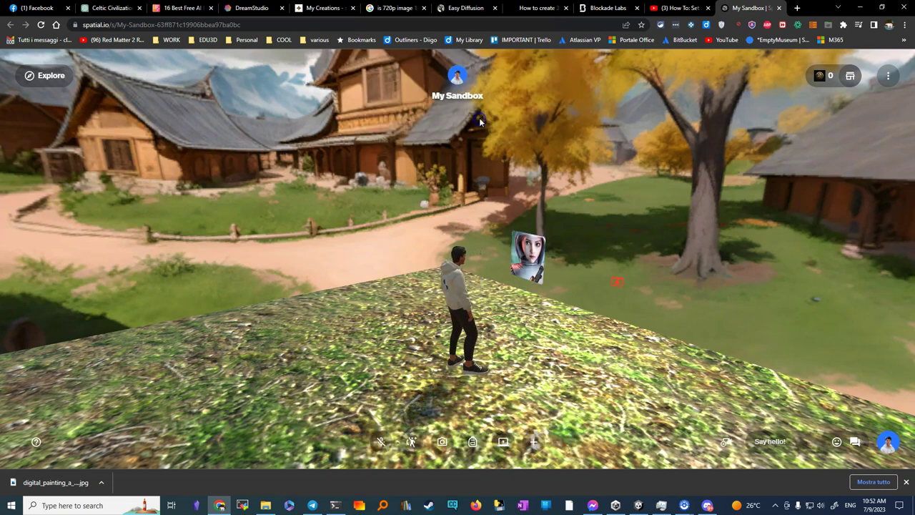
{"action": "left_click_drag", "start_coordinate": [450, 306], "coordinate": [363, 254]}
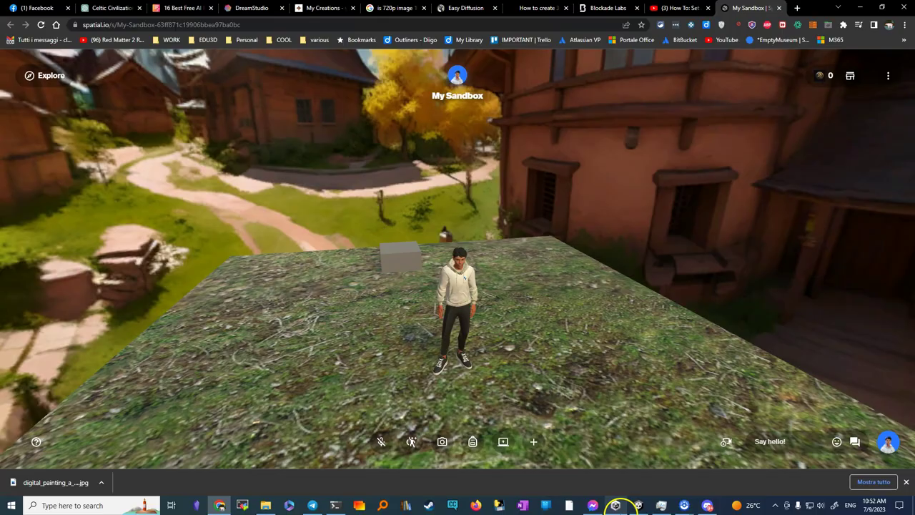
Step: Switch to Unity, expand the nocode1 scene and select the Projector Surface to review its component settings
{"action": "left_click", "coordinate": [638, 505]}
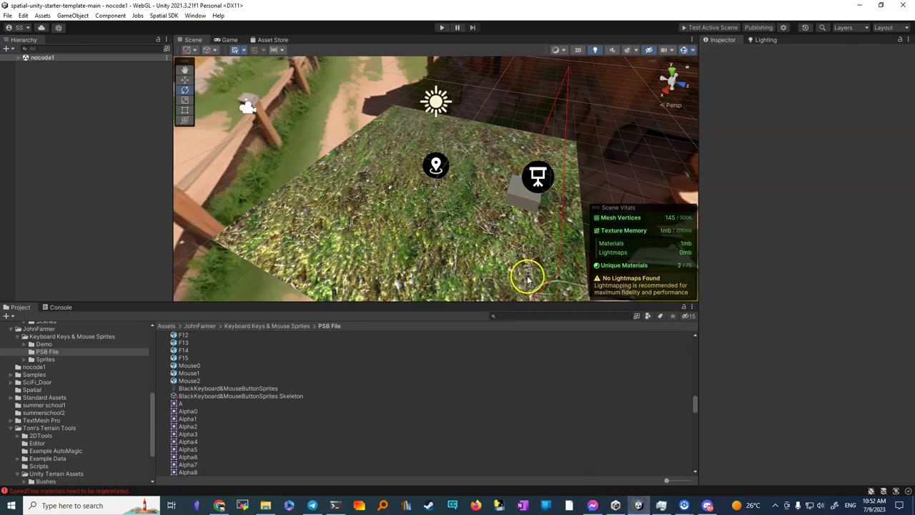
{"action": "left_click", "coordinate": [23, 59]}
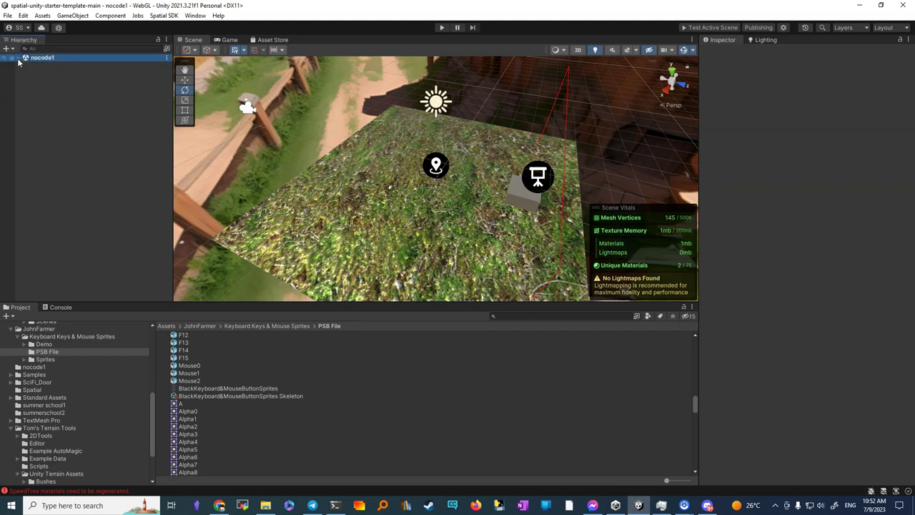
{"action": "left_click", "coordinate": [18, 58]}
{"action": "left_click", "coordinate": [43, 109]}
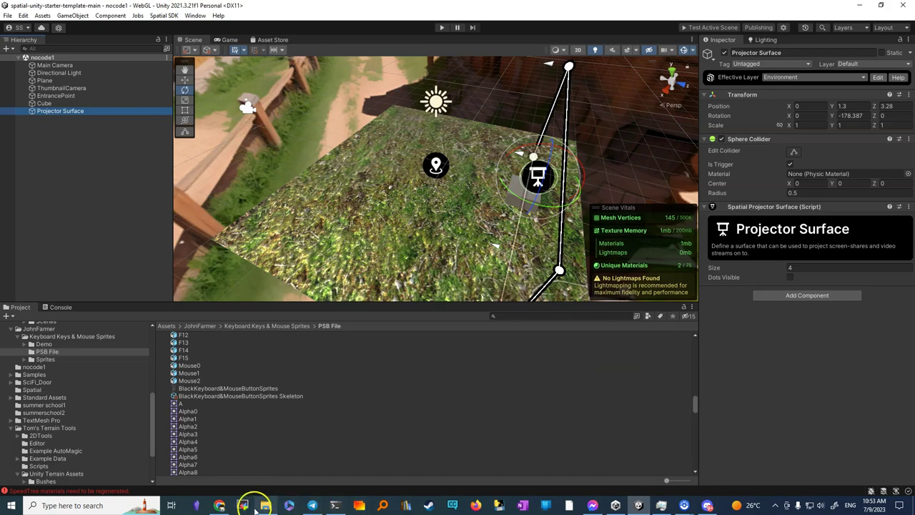
Step: Return to the browser sandbox and share the YouTube tab "How To: Set A Custom SkyBox in Spatial" with audio onto the projector surface
{"action": "left_click", "coordinate": [220, 505]}
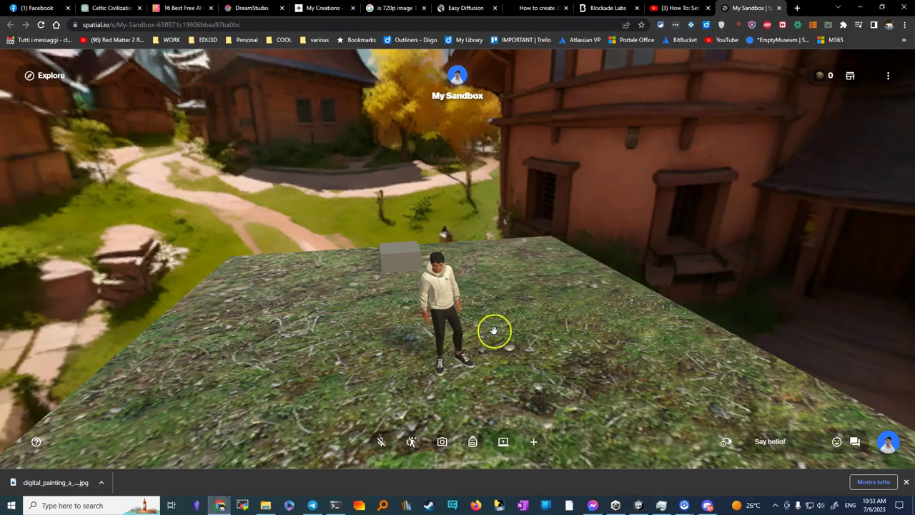
{"action": "key", "text": "a"}
{"action": "key", "text": "w"}
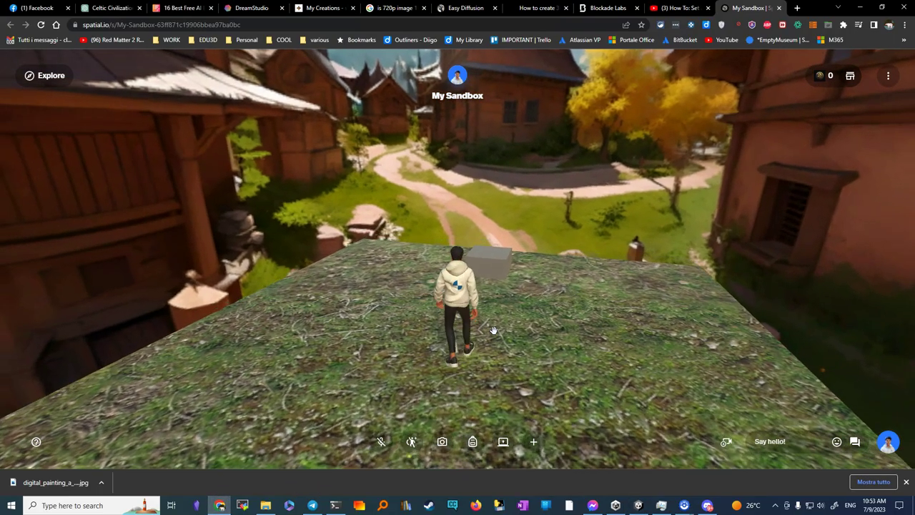
{"action": "key", "text": "Right"}
{"action": "left_click", "coordinate": [506, 424]}
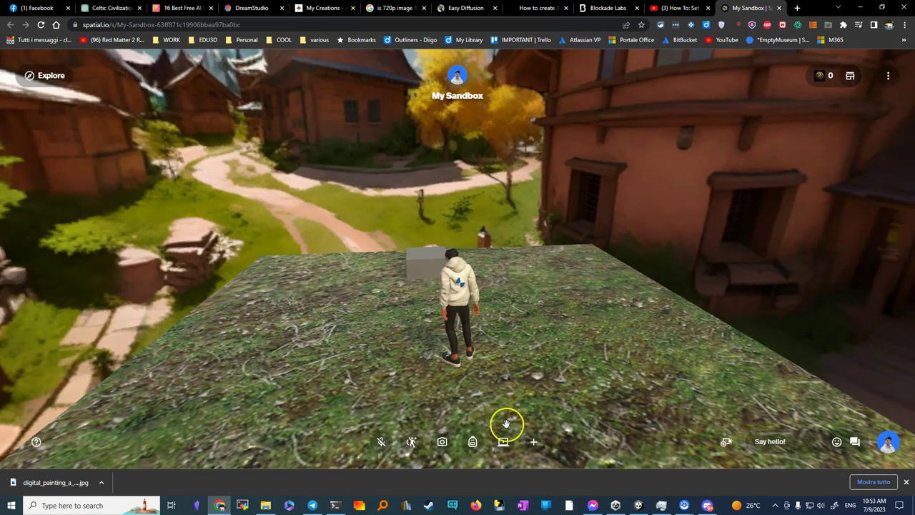
{"action": "left_click", "coordinate": [504, 441]}
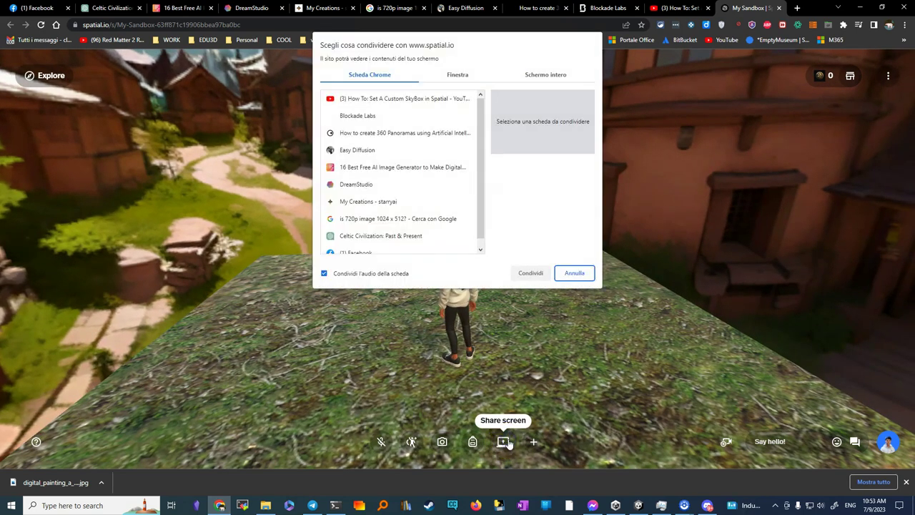
{"action": "left_click", "coordinate": [360, 102]}
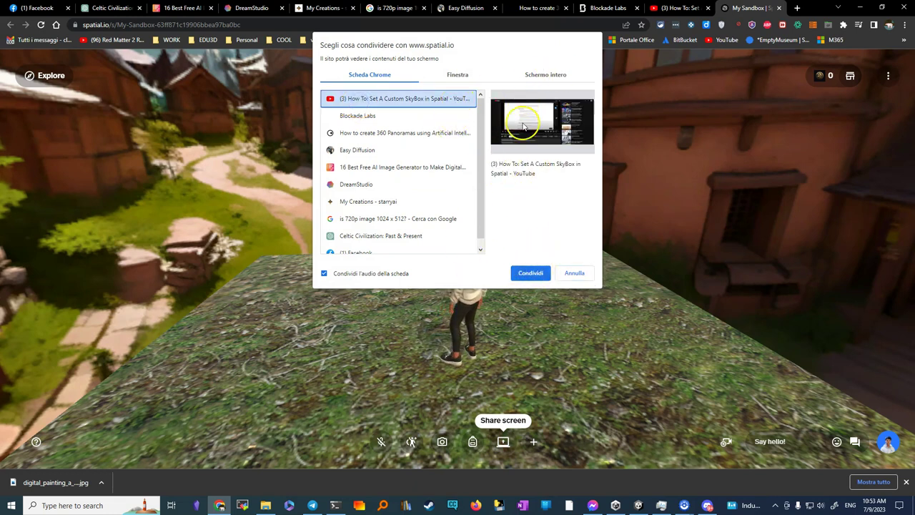
{"action": "left_click", "coordinate": [531, 273]}
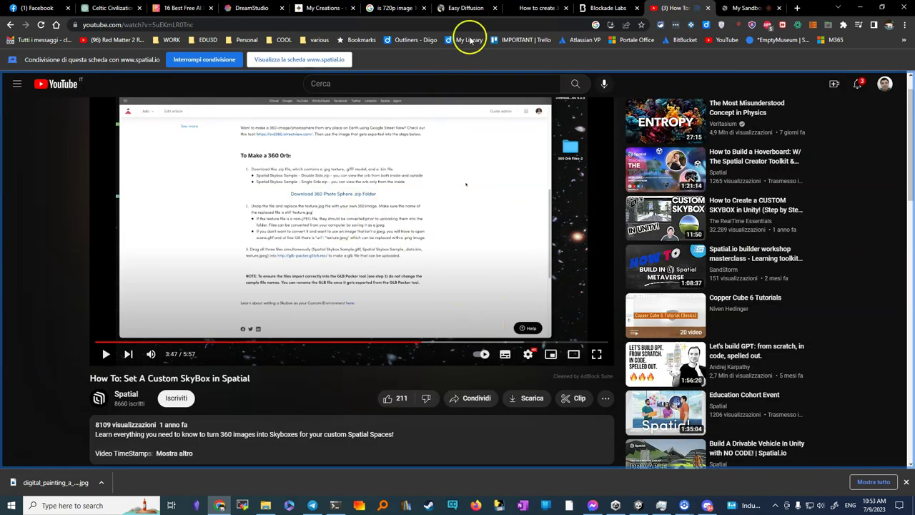
{"action": "left_click", "coordinate": [743, 9]}
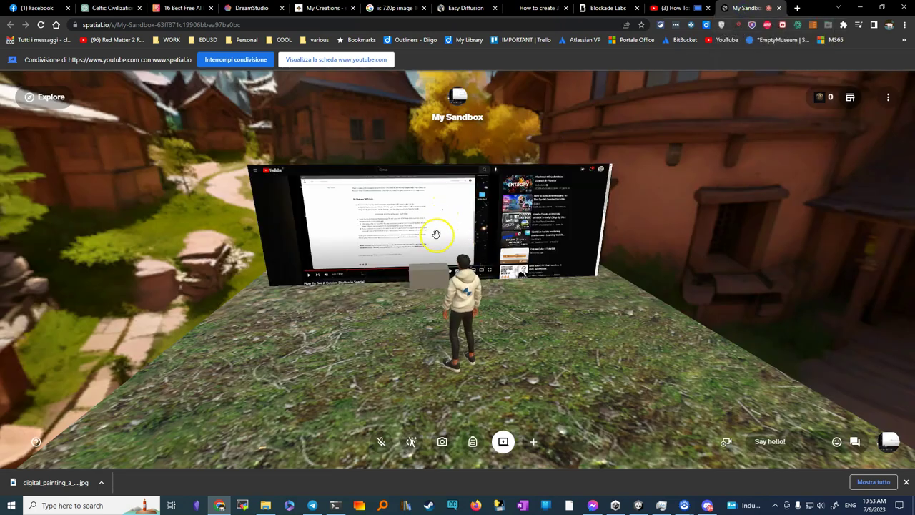
Step: Walk the avatar around in front of the projected screen and examine it from the side, close up and farther away
{"action": "left_click_drag", "start_coordinate": [403, 229], "coordinate": [422, 182]}
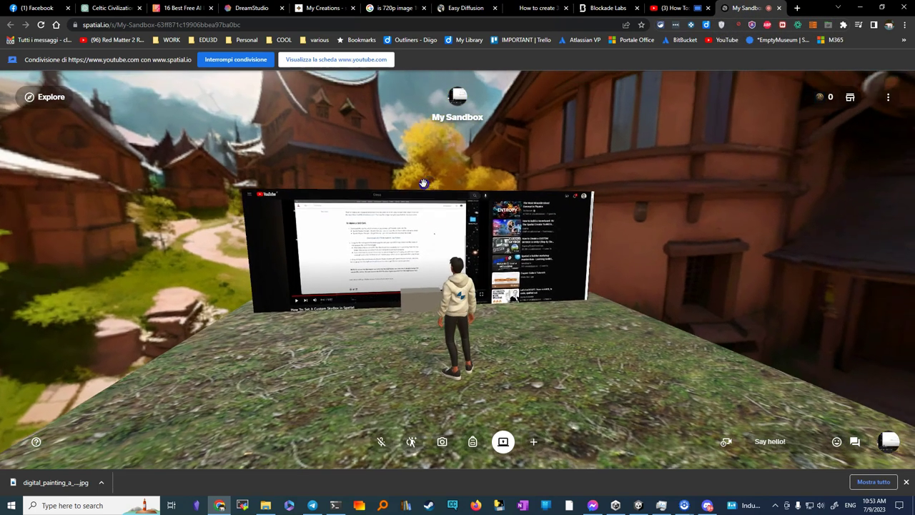
{"action": "key", "text": "w"}
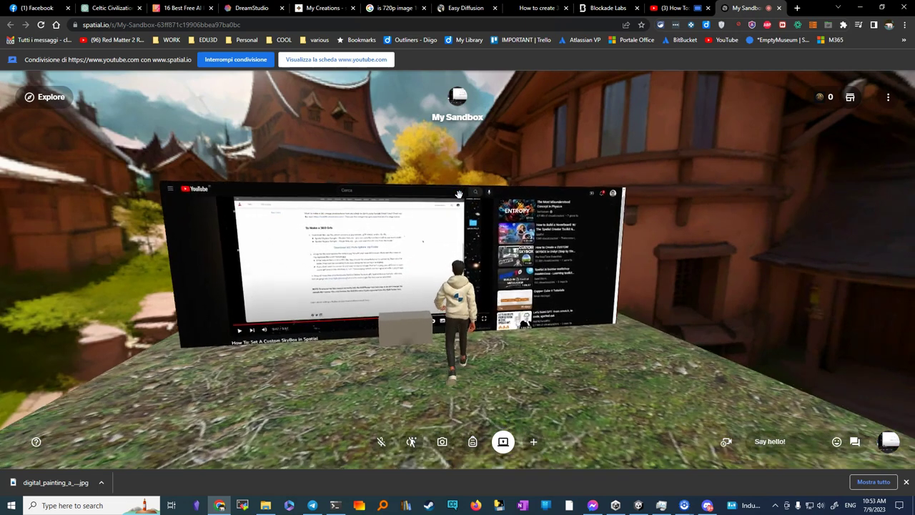
{"action": "key", "text": "d"}
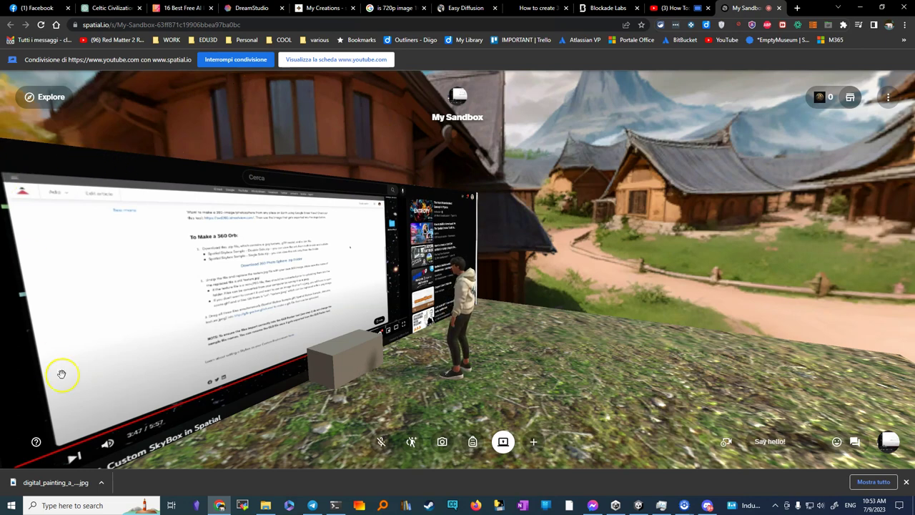
{"action": "left_click_drag", "start_coordinate": [389, 257], "coordinate": [389, 257]}
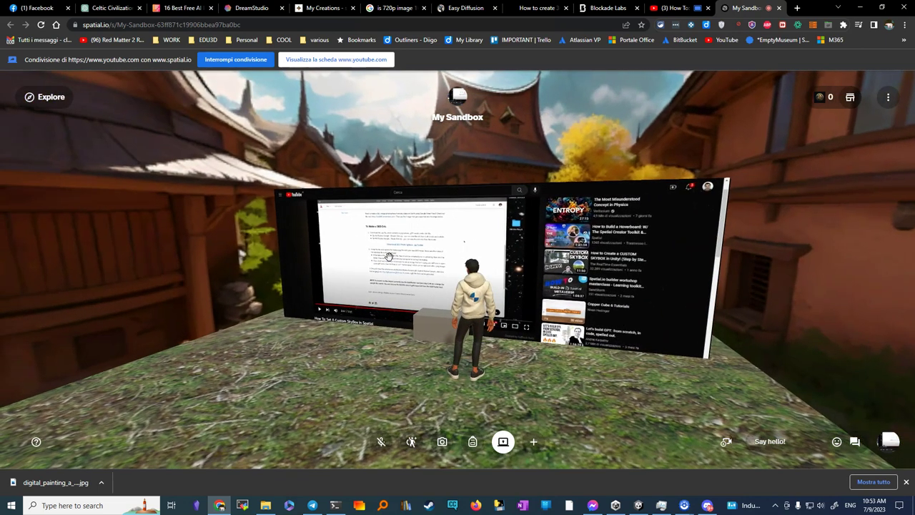
{"action": "key", "text": "w"}
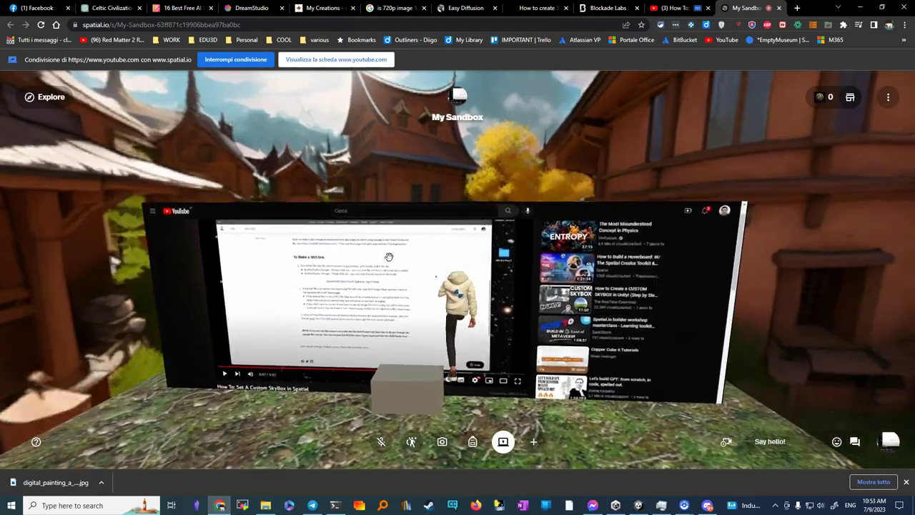
{"action": "key", "text": "w"}
{"action": "left_click_drag", "start_coordinate": [389, 256], "coordinate": [388, 256]}
{"action": "key", "text": "w"}
{"action": "scroll", "coordinate": [389, 256], "scroll_direction": "up", "scroll_amount": 3}
{"action": "scroll", "coordinate": [389, 257], "scroll_direction": "down", "scroll_amount": 3}
{"action": "key", "text": "s"}
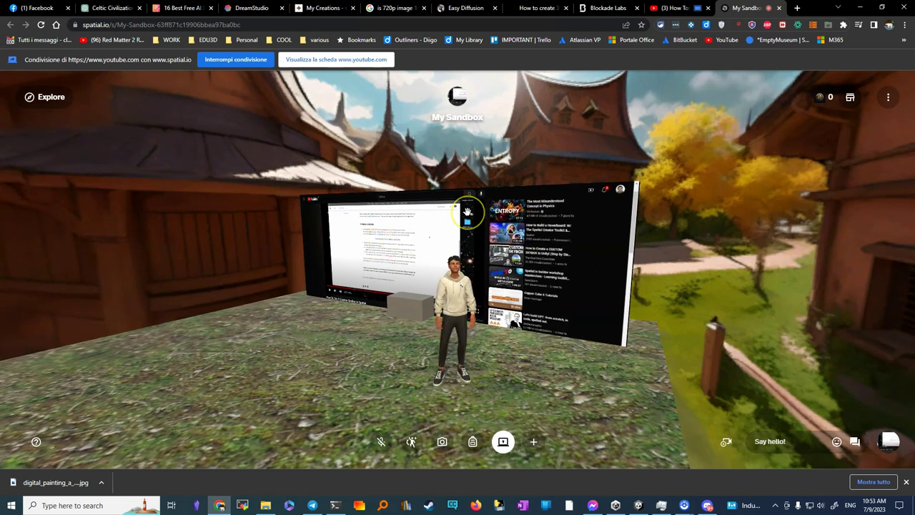
{"action": "left_click_drag", "start_coordinate": [467, 211], "coordinate": [468, 211]}
{"action": "key", "text": "w"}
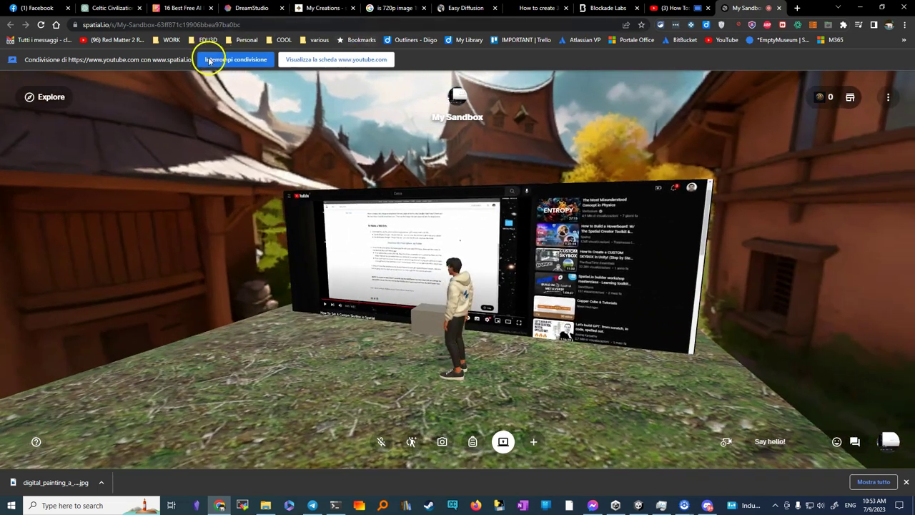
Step: Stop sharing the YouTube tab in the sandbox and walk the avatar across the grass platform
{"action": "left_click", "coordinate": [236, 60]}
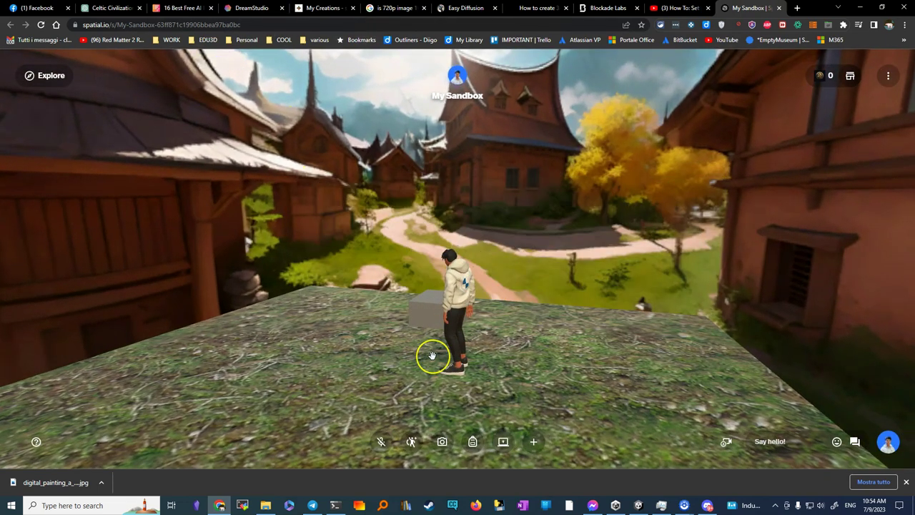
{"action": "key", "text": "a"}
{"action": "key", "text": "w"}
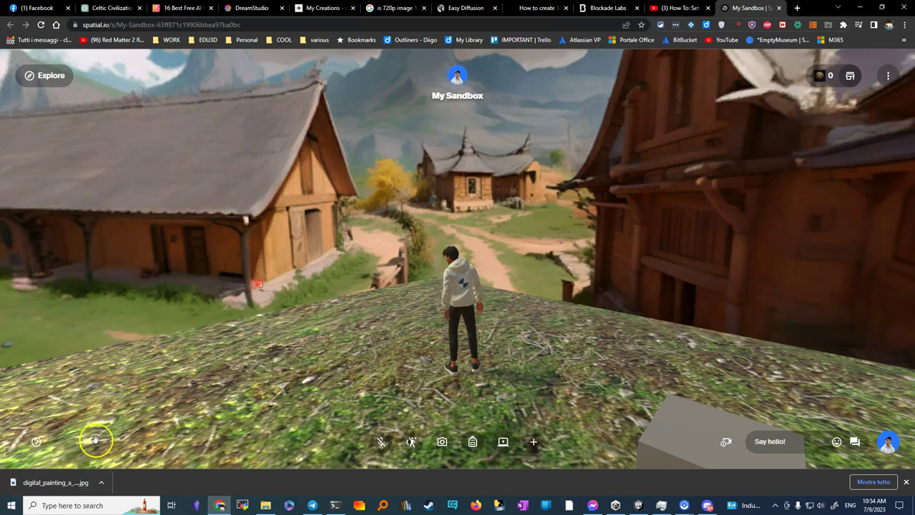
{"action": "key", "text": "Left"}
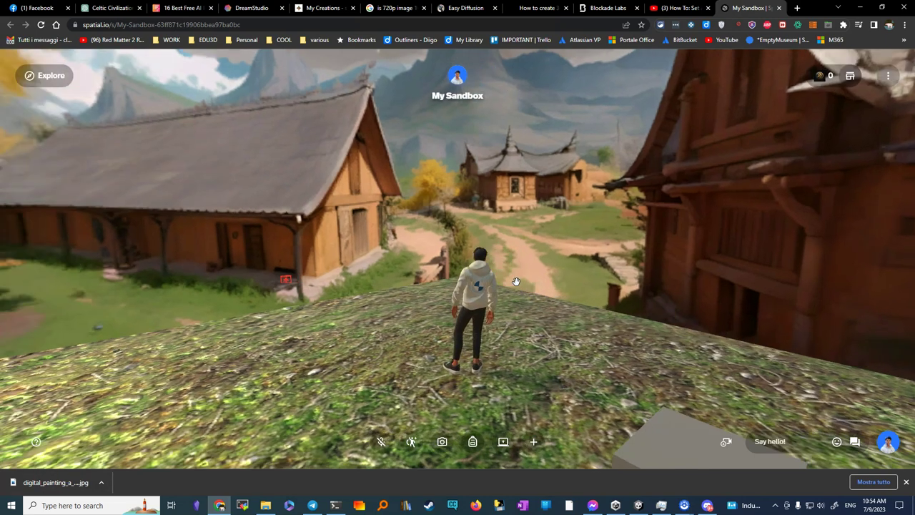
{"action": "key", "text": "Up"}
{"action": "key", "text": "w"}
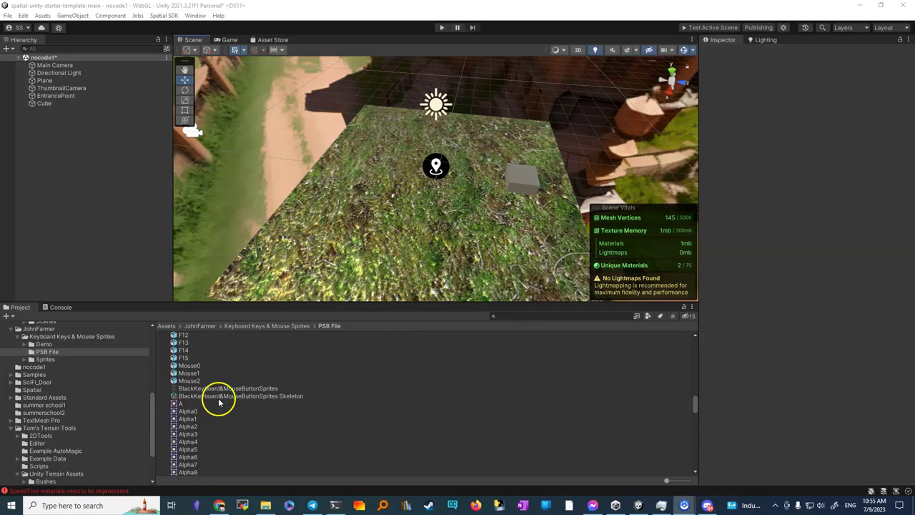
Step: Add a Spatial Climbable object to the nocode1 scene and move it along Z to -3.25
{"action": "left_click", "coordinate": [9, 49]}
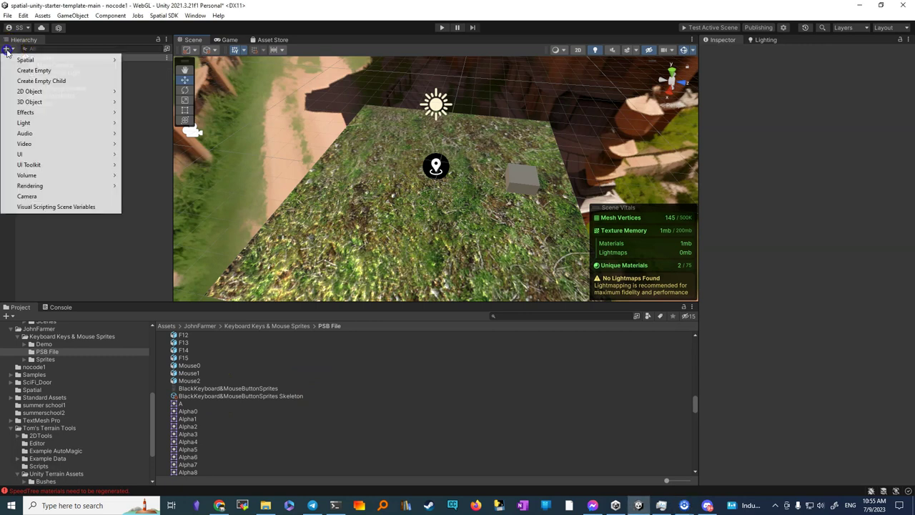
{"action": "left_click", "coordinate": [56, 62]}
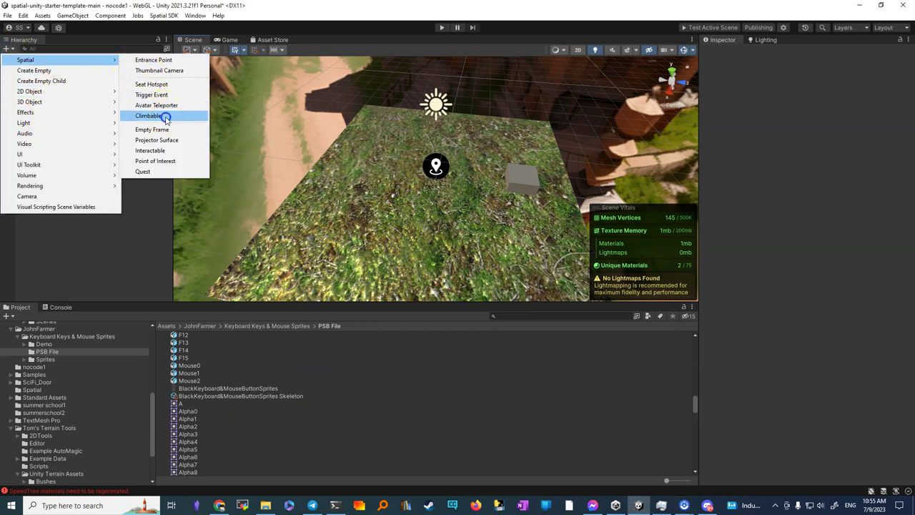
{"action": "left_click", "coordinate": [151, 115]}
{"action": "left_click_drag", "start_coordinate": [479, 142], "coordinate": [379, 129]}
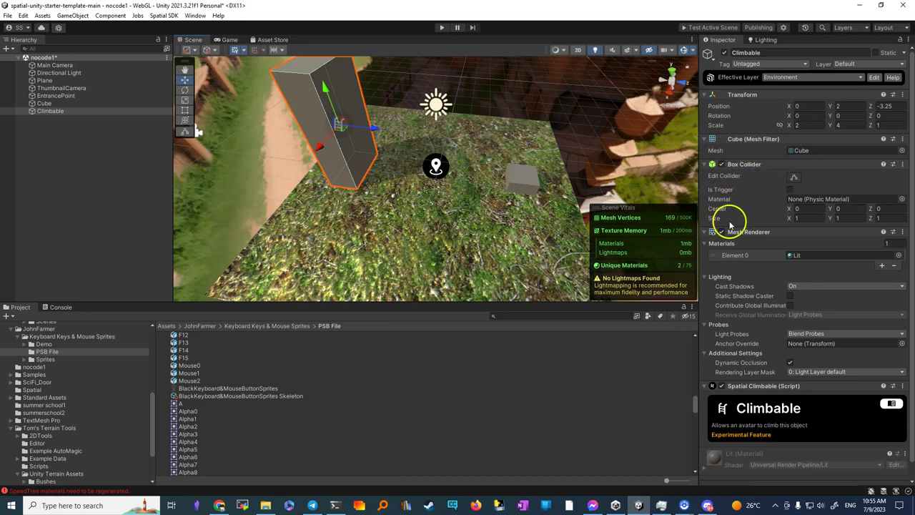
{"action": "scroll", "coordinate": [770, 251], "scroll_direction": "down", "scroll_amount": 1}
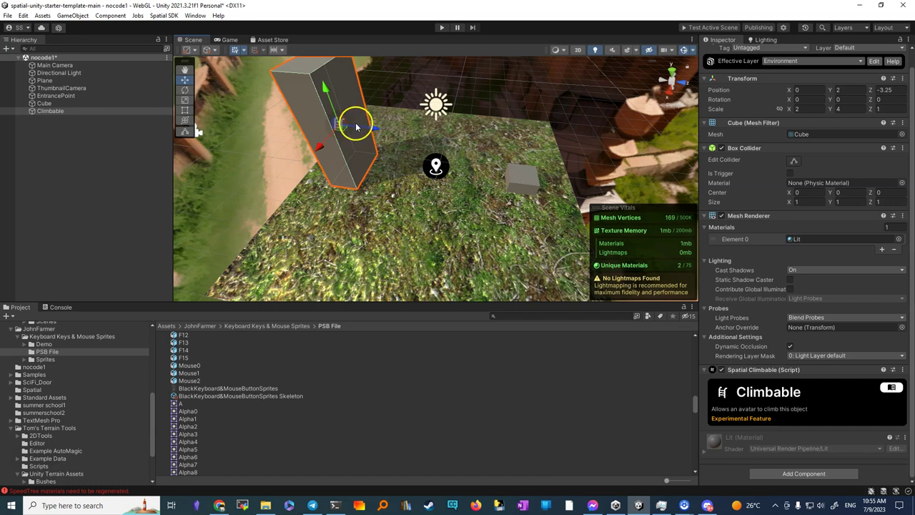
{"action": "scroll", "coordinate": [343, 129], "scroll_direction": "up", "scroll_amount": 2}
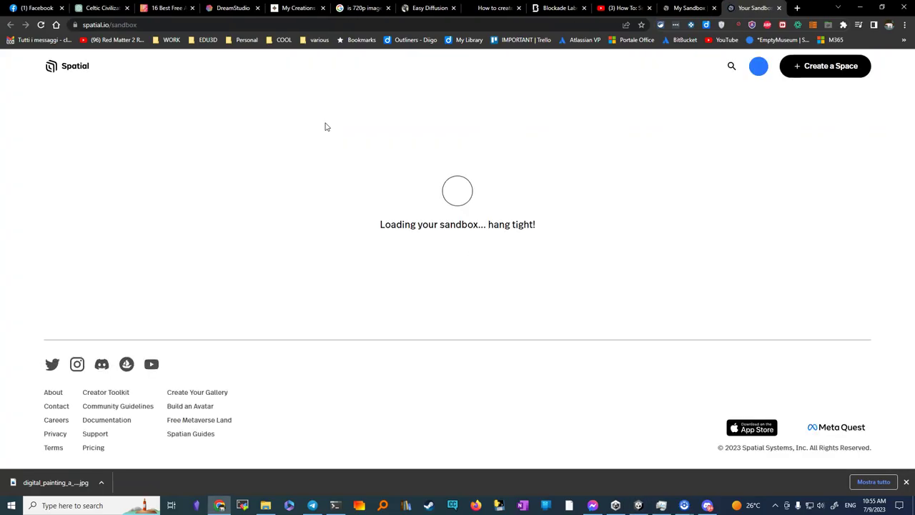
Step: Close the older sandbox tab, then walk the avatar to the climbable block and climb to its top
{"action": "left_click", "coordinate": [713, 8]}
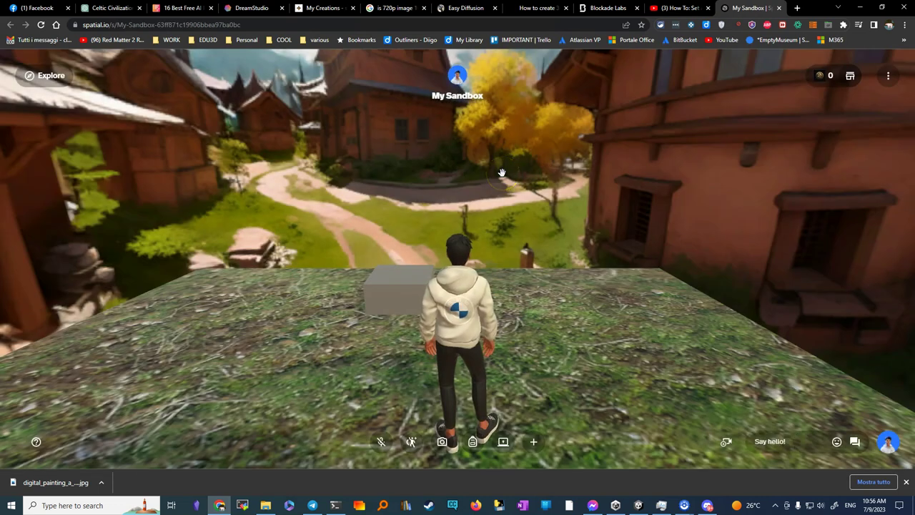
{"action": "left_click_drag", "start_coordinate": [502, 173], "coordinate": [502, 173]}
{"action": "key", "text": "w"}
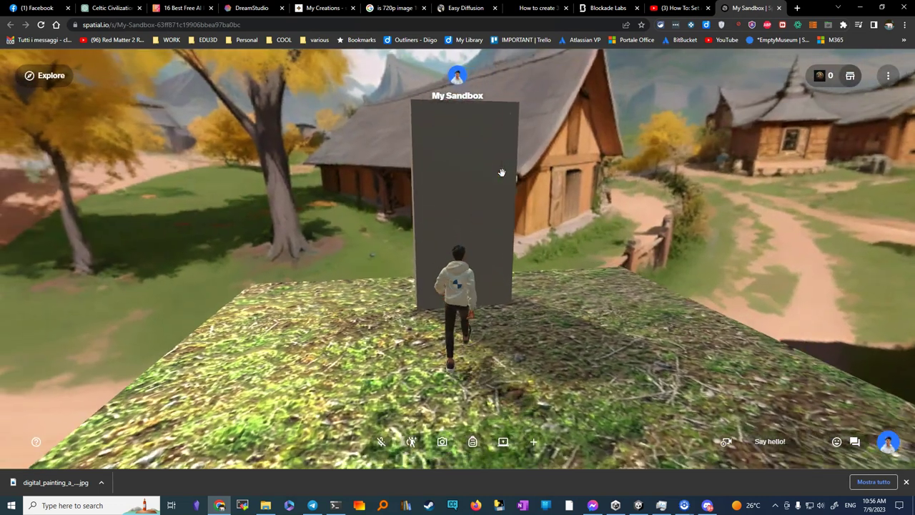
{"action": "key", "text": "space"}
{"action": "key", "text": "space"}
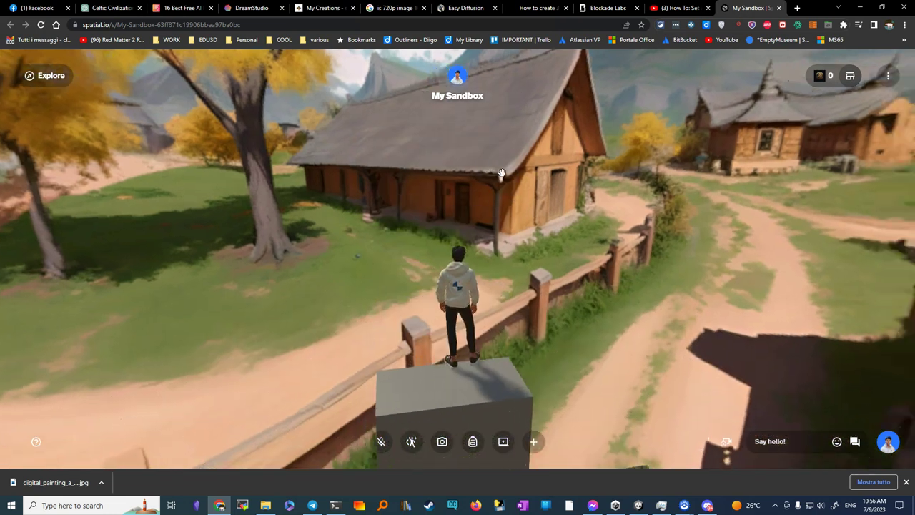
Step: Bring the avatar down from the climbable block and climb it again from another side
{"action": "left_click_drag", "start_coordinate": [502, 172], "coordinate": [502, 173]}
{"action": "key", "text": "s"}
{"action": "key", "text": "w"}
{"action": "key", "text": "w"}
{"action": "key", "text": "space"}
{"action": "key", "text": "Up"}
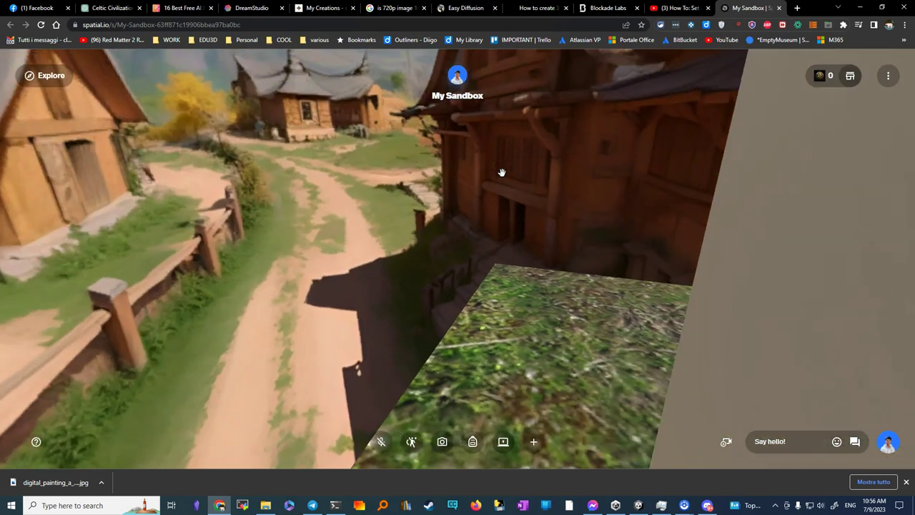
{"action": "key", "text": "Up"}
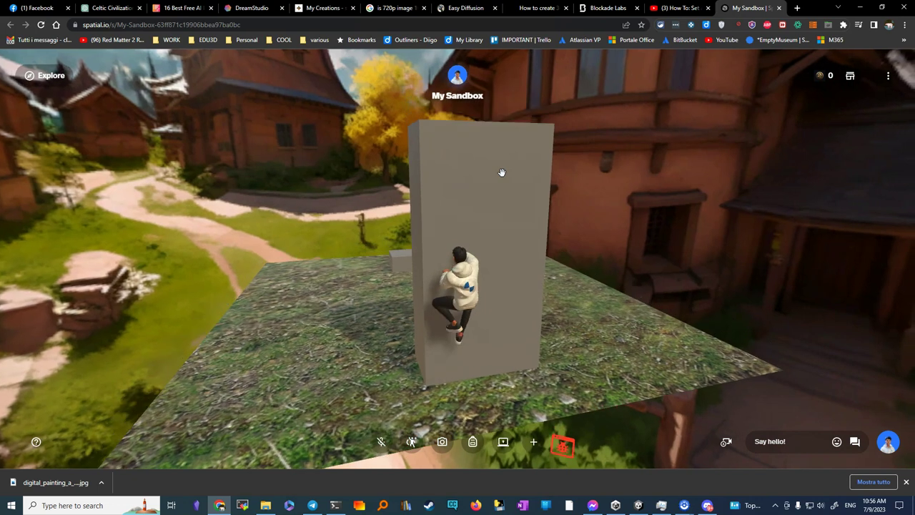
Step: Lower the avatar down the face of the climbable block to the grass and climb back up to its top
{"action": "key", "text": "Down"}
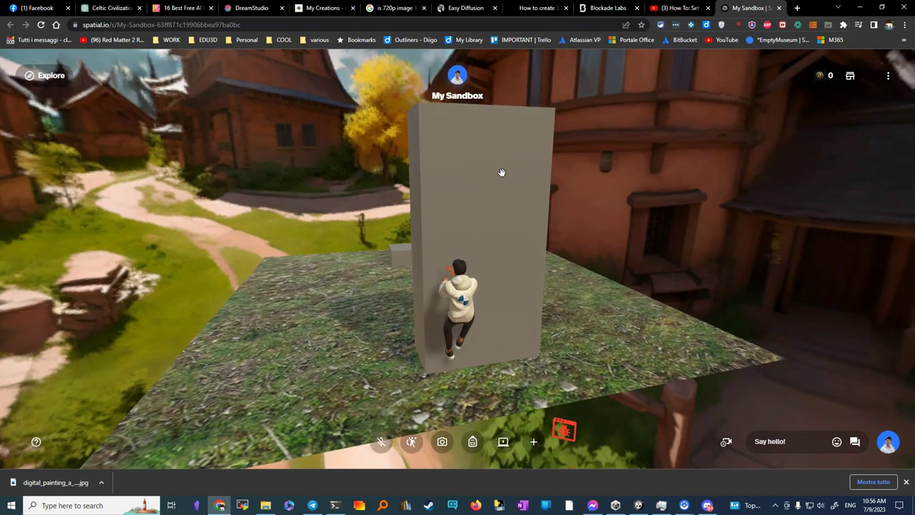
{"action": "key", "text": "Up"}
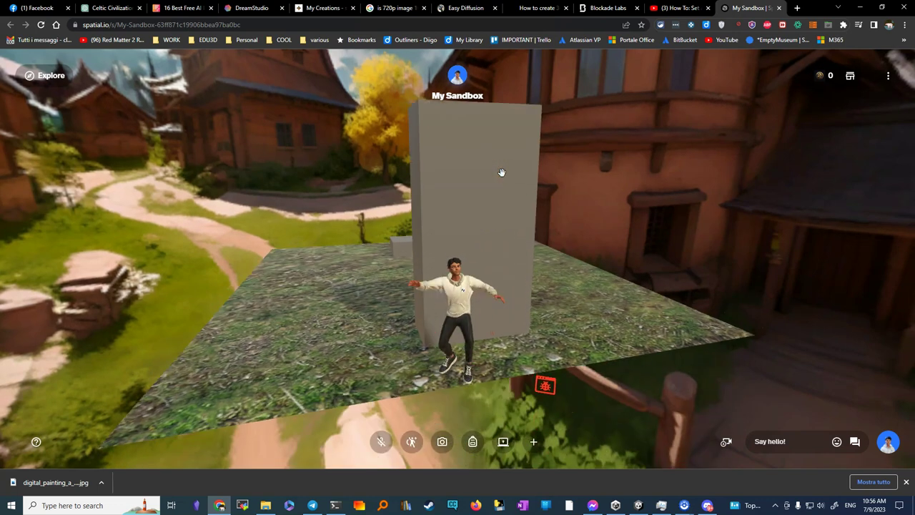
{"action": "key", "text": "Up"}
{"action": "key", "text": "Up"}
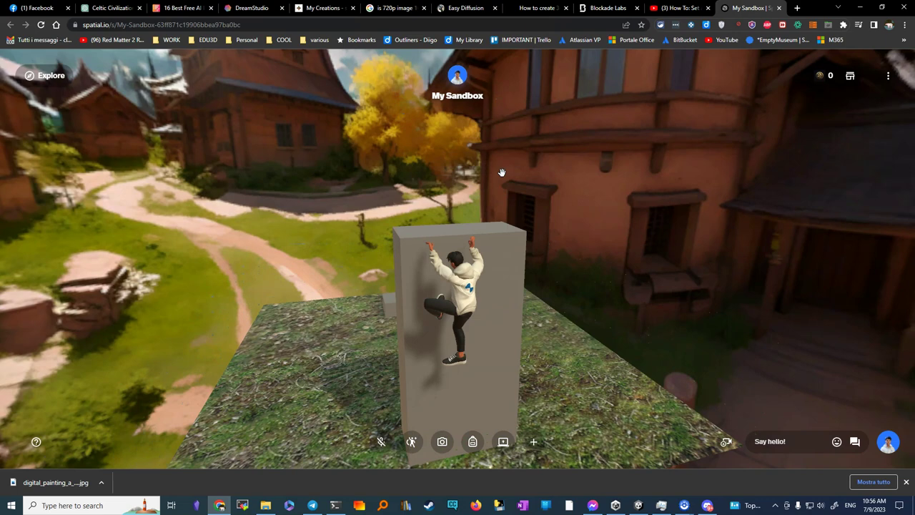
{"action": "key", "text": "Right"}
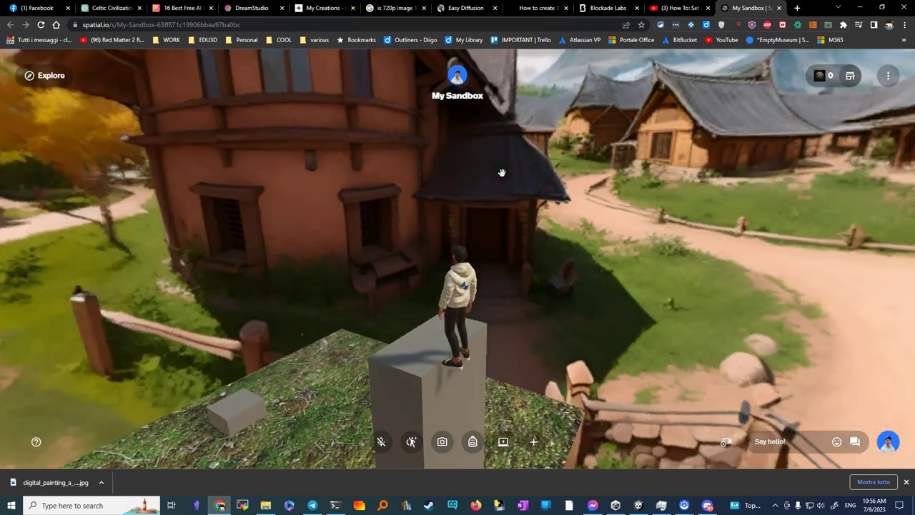
Step: Walk the avatar back and forth on top of the climbable block and make it jump there
{"action": "key", "text": "Up"}
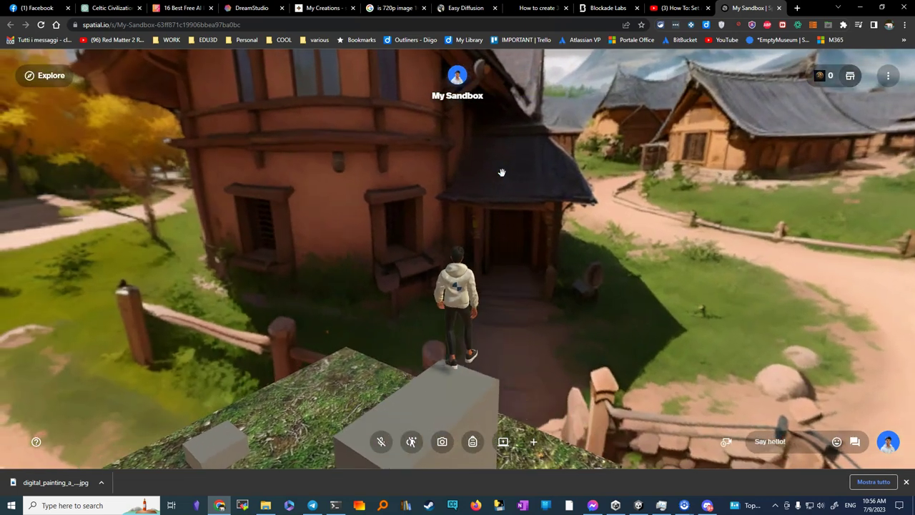
{"action": "key", "text": "Left"}
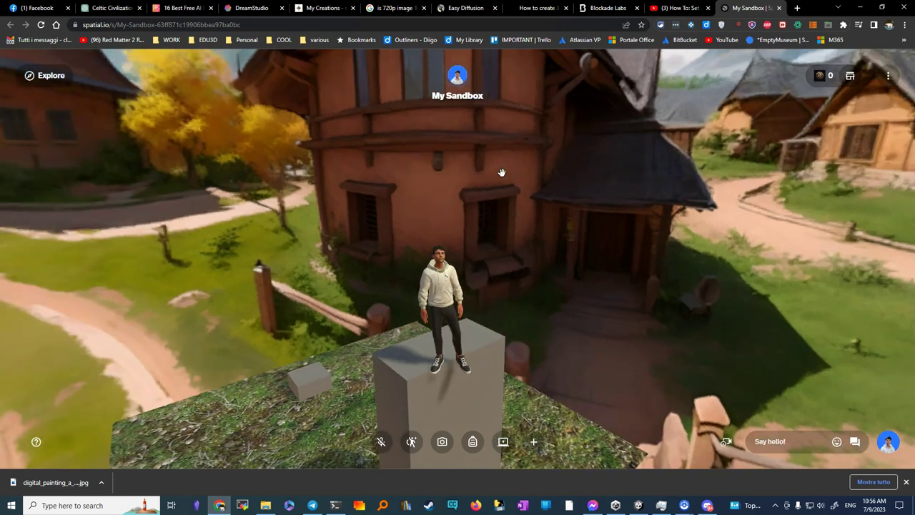
{"action": "key", "text": "Right"}
{"action": "key", "text": "Right"}
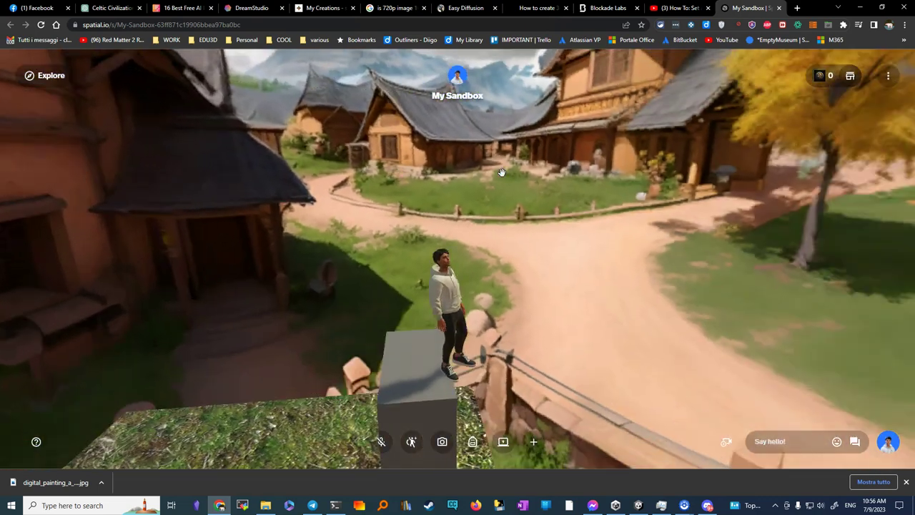
{"action": "key", "text": "Down"}
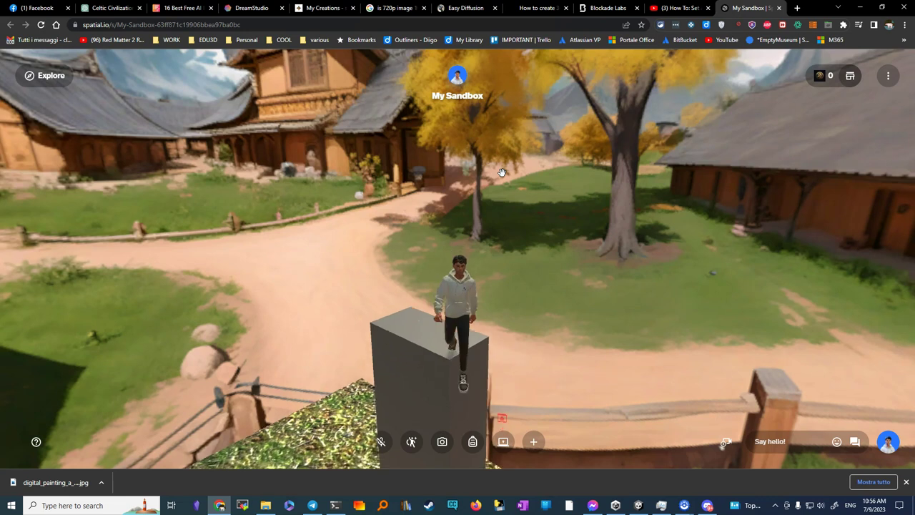
{"action": "key", "text": "Up"}
{"action": "key", "text": "space"}
{"action": "key", "text": "Up"}
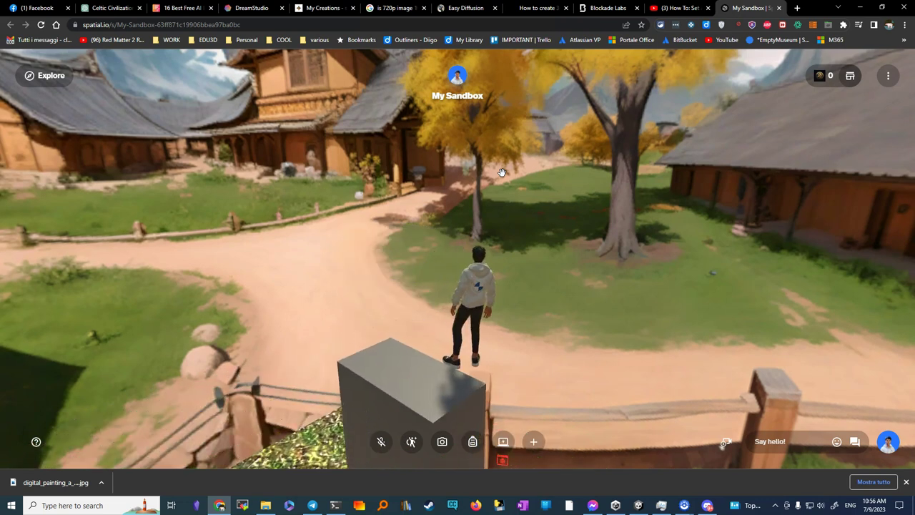
Step: Turn the avatar on top of the block and walk it off the edge onto the grass platform
{"action": "key", "text": "Left"}
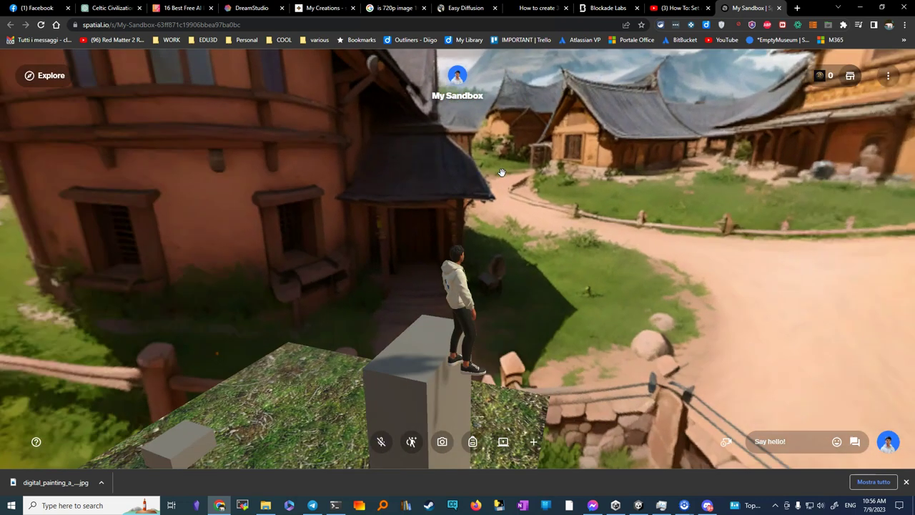
{"action": "key", "text": "Up"}
{"action": "key", "text": "Up"}
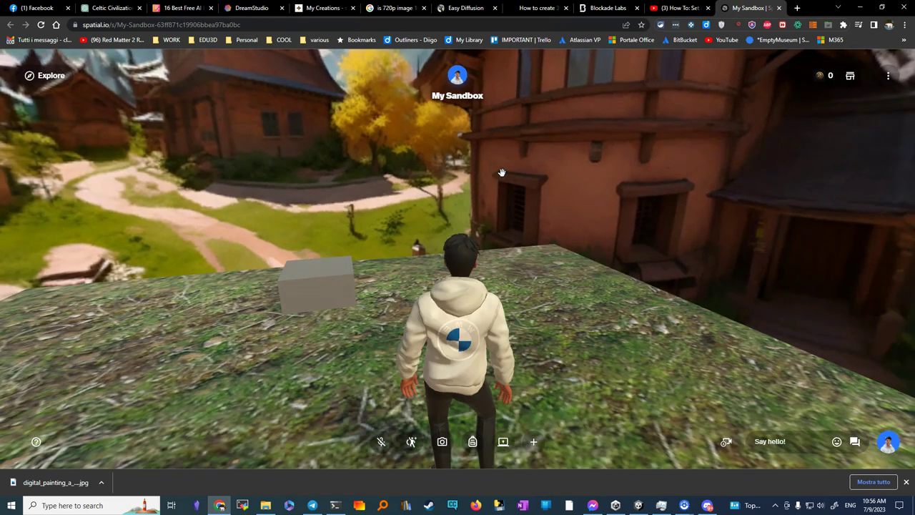
Step: Walk the avatar around the grass platform and examine the climbable block from several sides
{"action": "left_click_drag", "start_coordinate": [502, 172], "coordinate": [502, 172]}
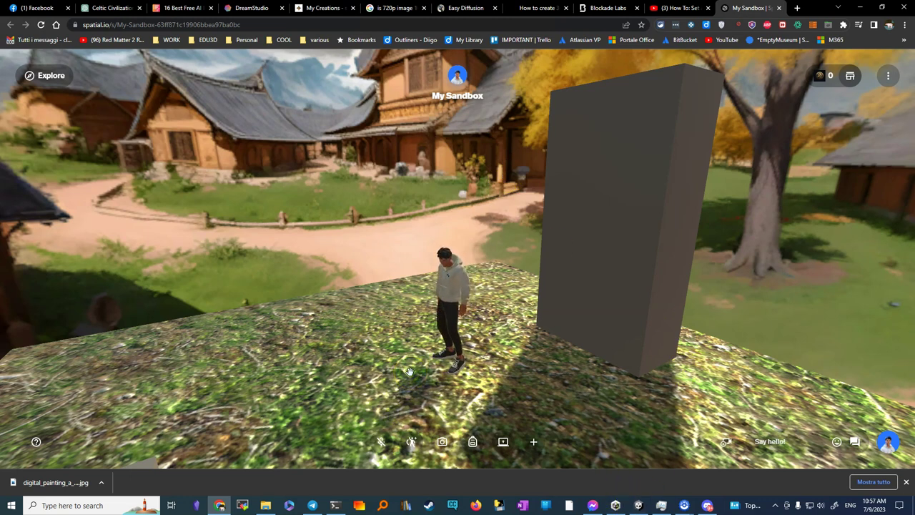
{"action": "left_click_drag", "start_coordinate": [410, 371], "coordinate": [413, 374]}
{"action": "key", "text": "w"}
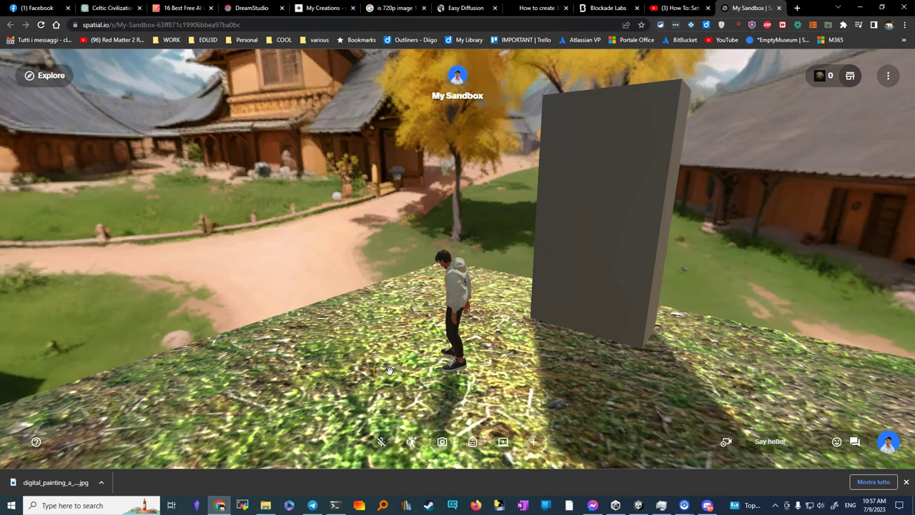
{"action": "key", "text": "Left"}
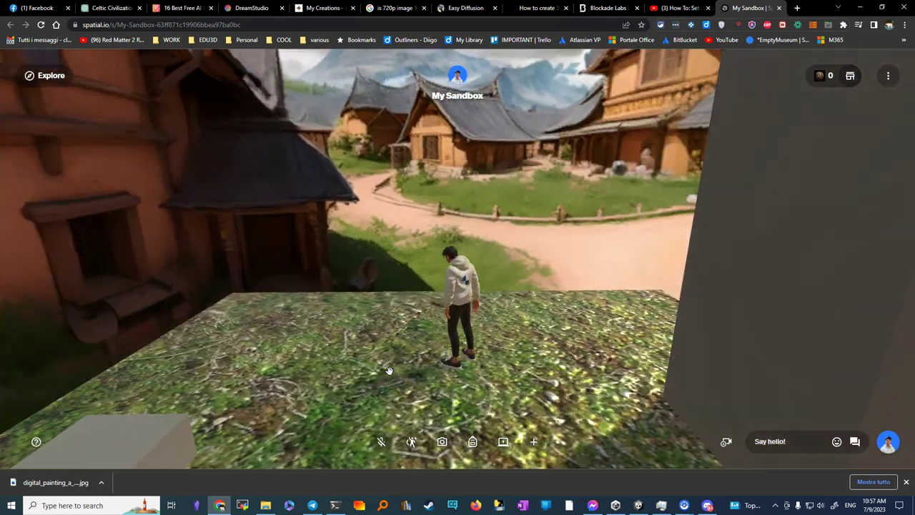
{"action": "key", "text": "Right"}
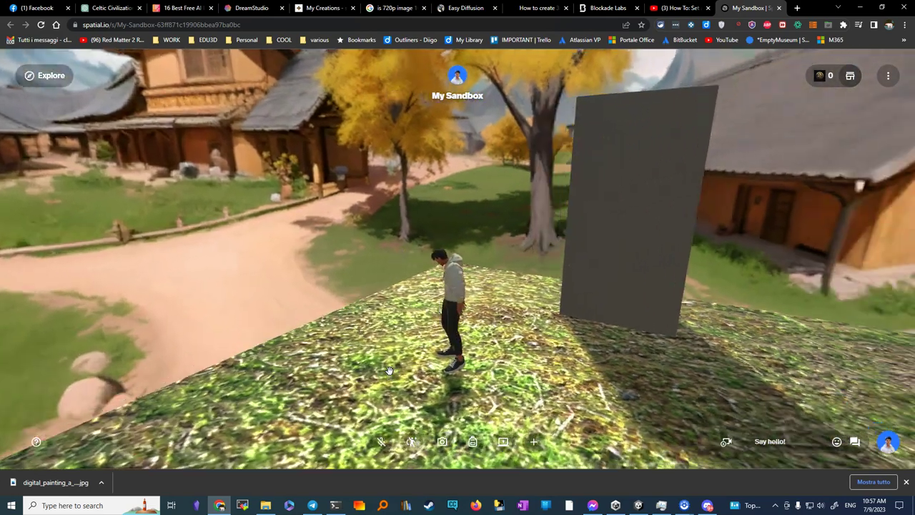
{"action": "key", "text": "Right"}
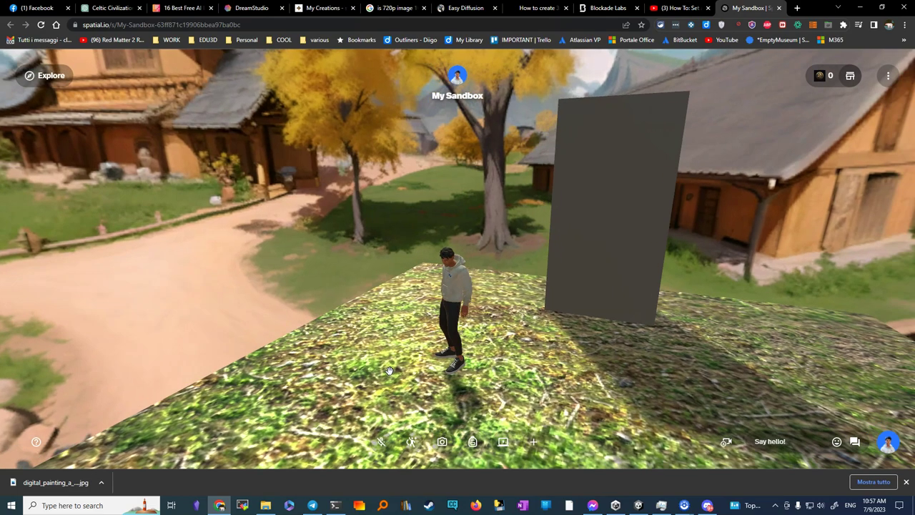
{"action": "key", "text": "Up"}
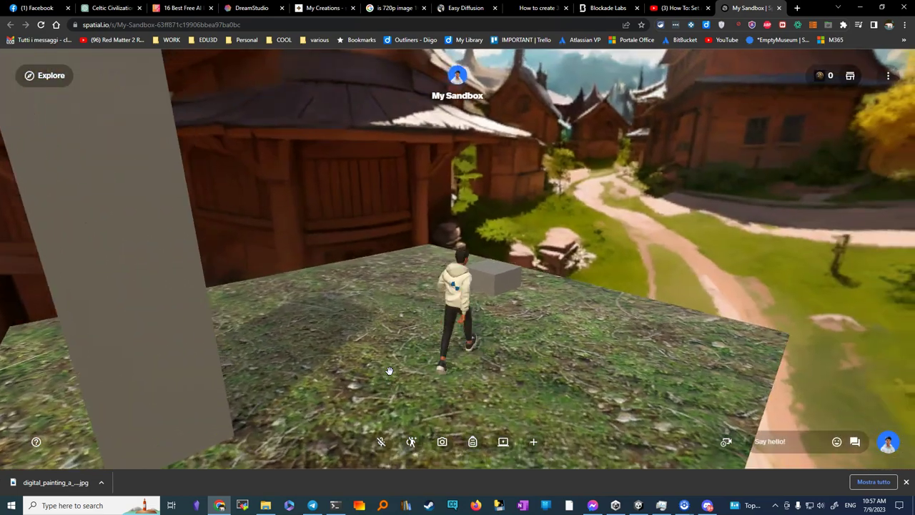
{"action": "key", "text": "Left"}
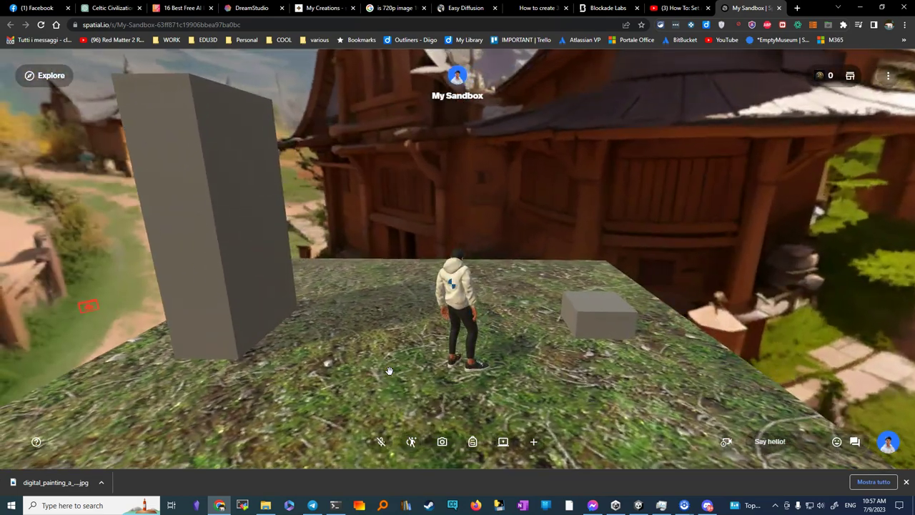
{"action": "key", "text": "Left"}
{"action": "key", "text": "Up"}
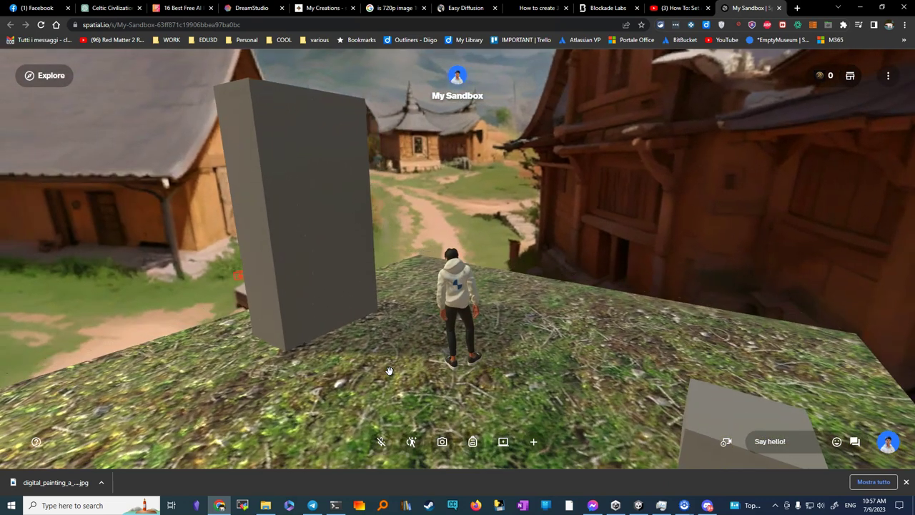